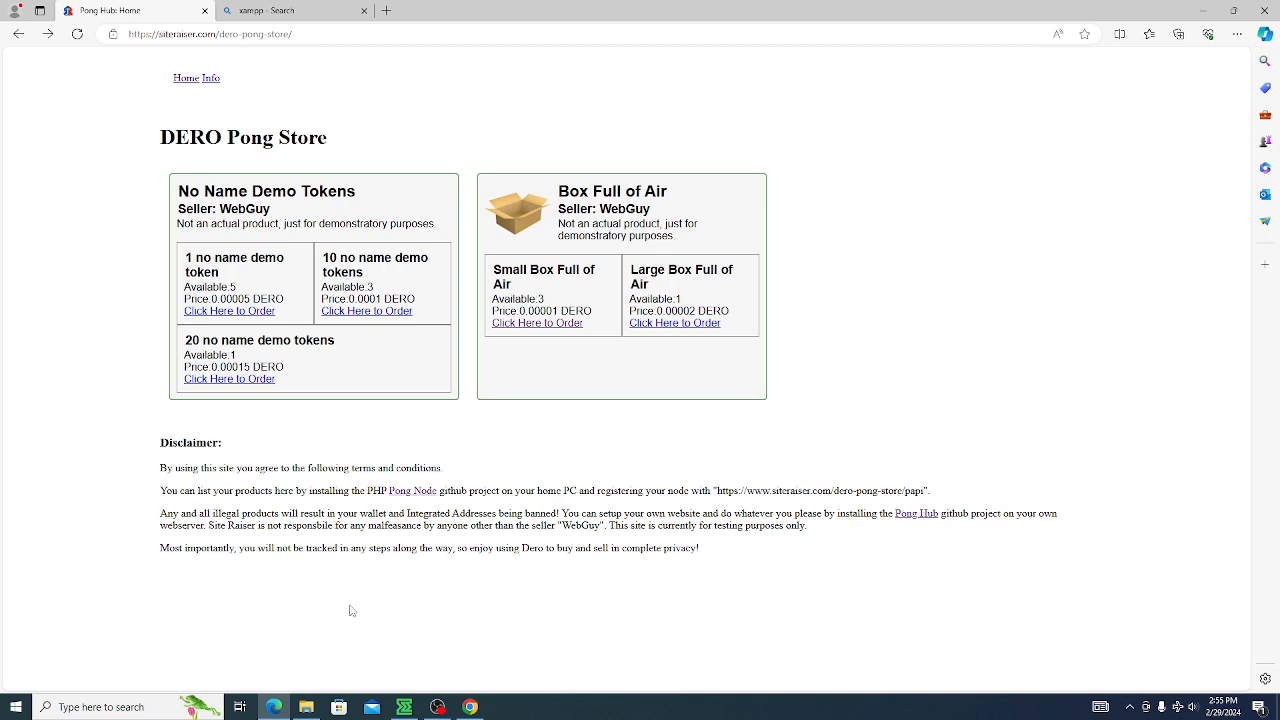
# - View the Apache Friends download page for XAMPP from the Bing search results, and close it again
pyautogui.click(276, 10)
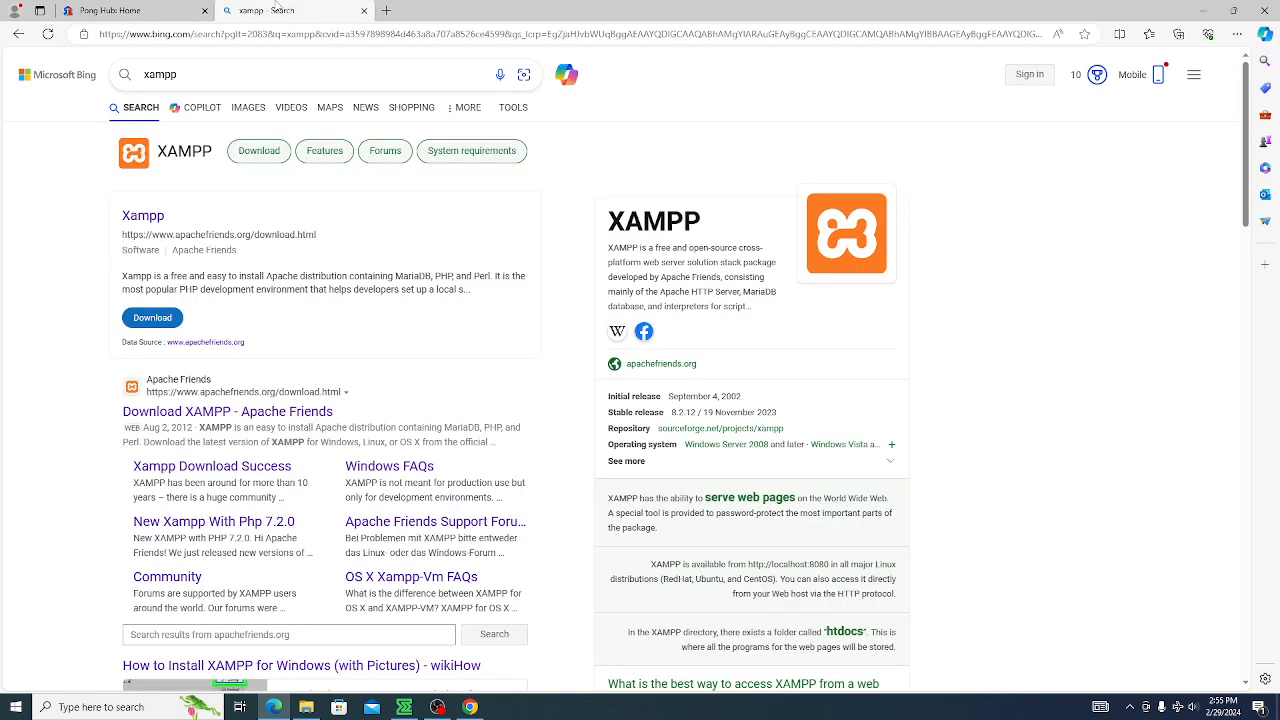
pyautogui.click(153, 318)
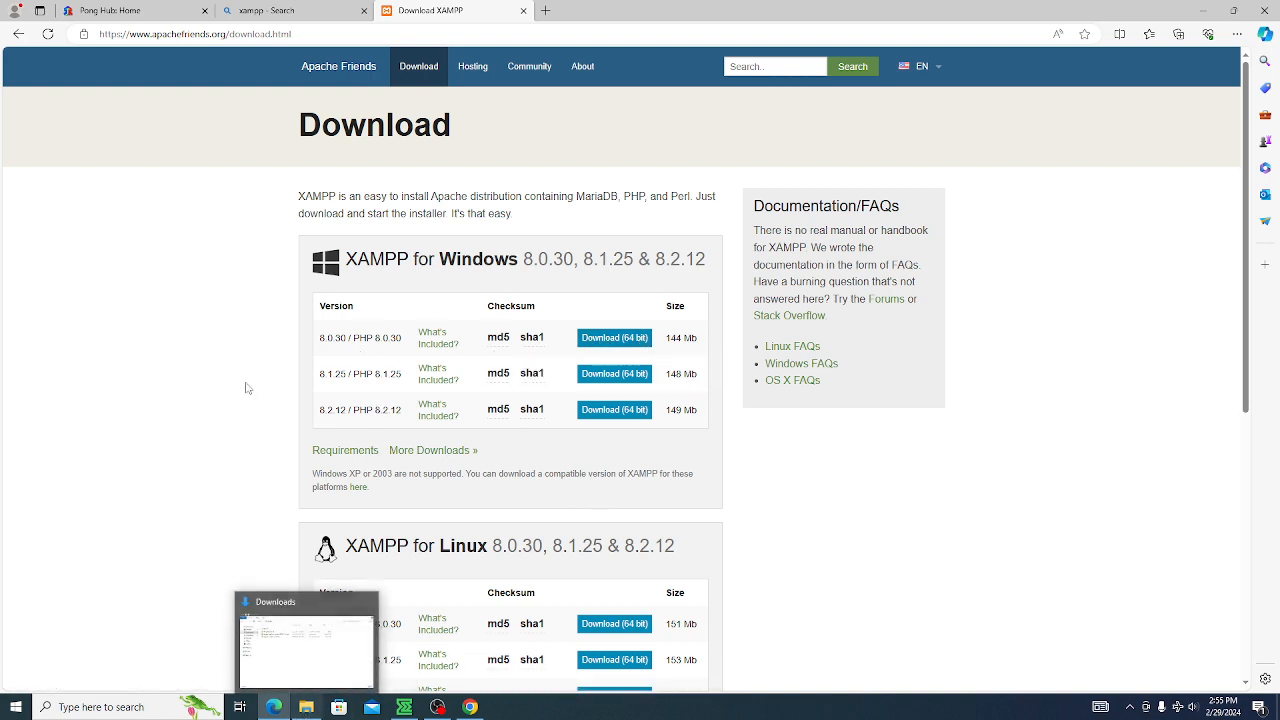
pyautogui.click(522, 11)
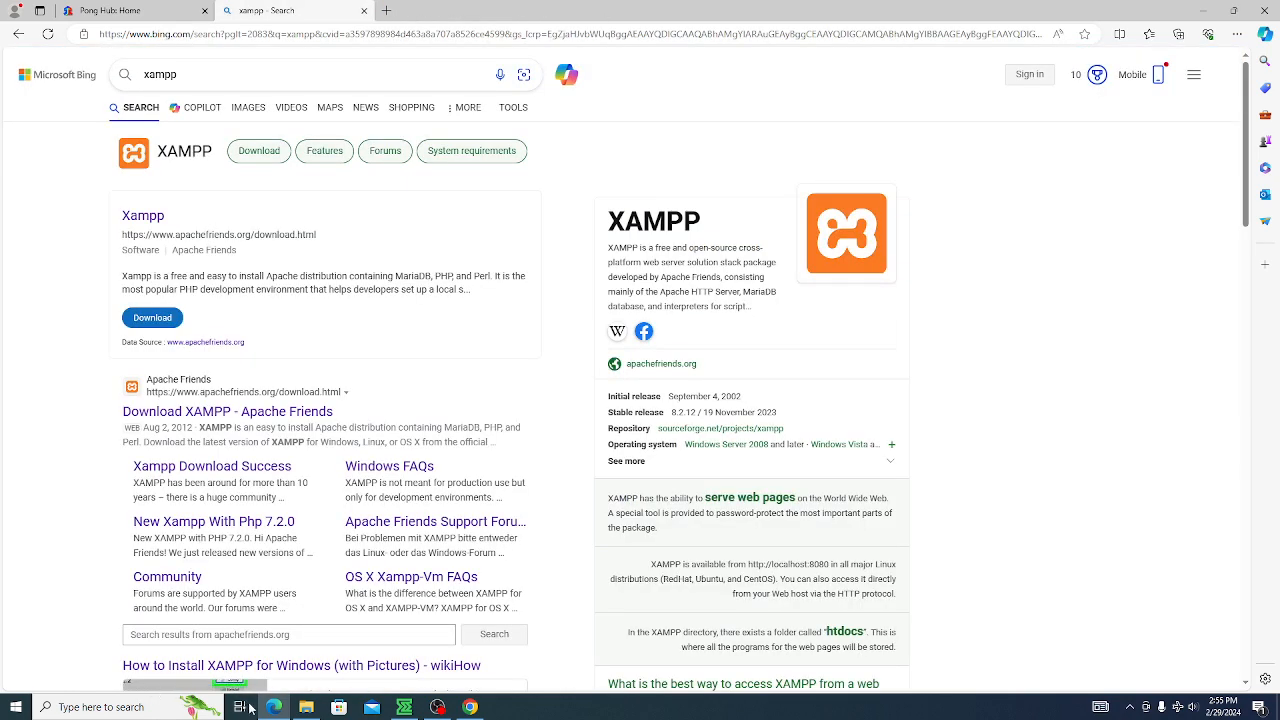
# - Run the XAMPP 8.0.30 installer from the Downloads folder, accept the UAC warning and keep all default components
pyautogui.click(306, 707)
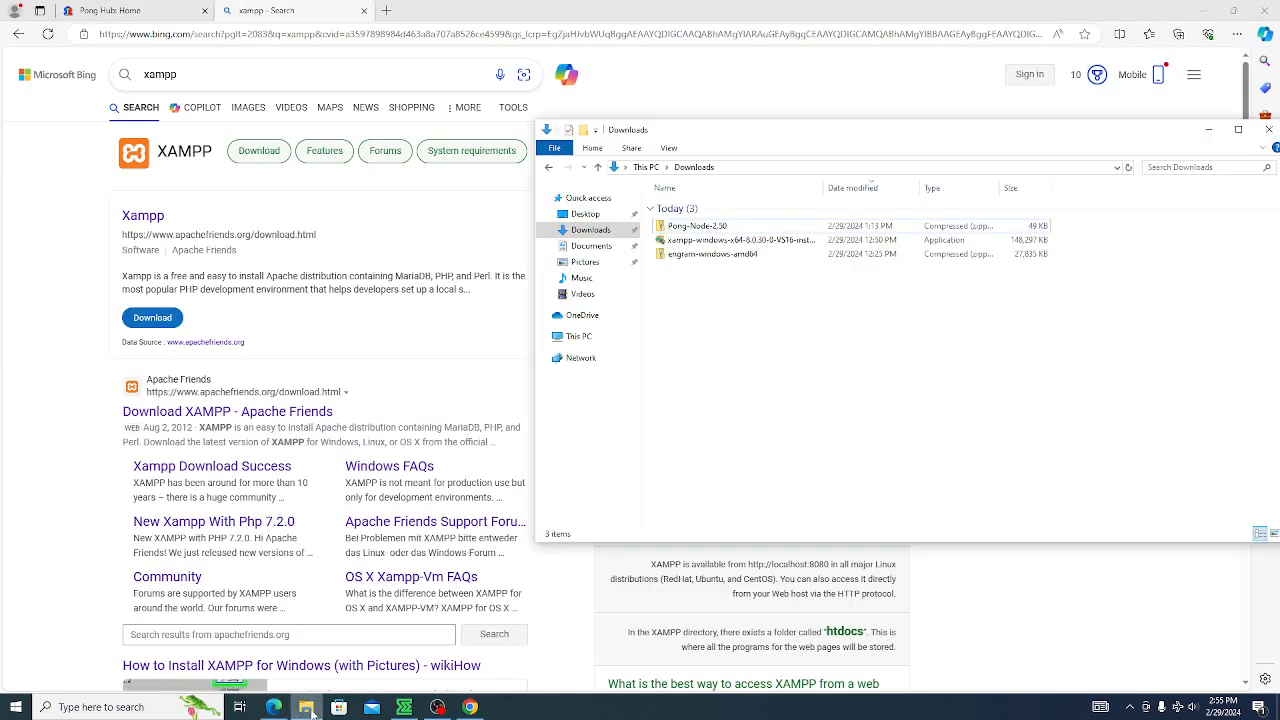
pyautogui.doubleClick(777, 243)
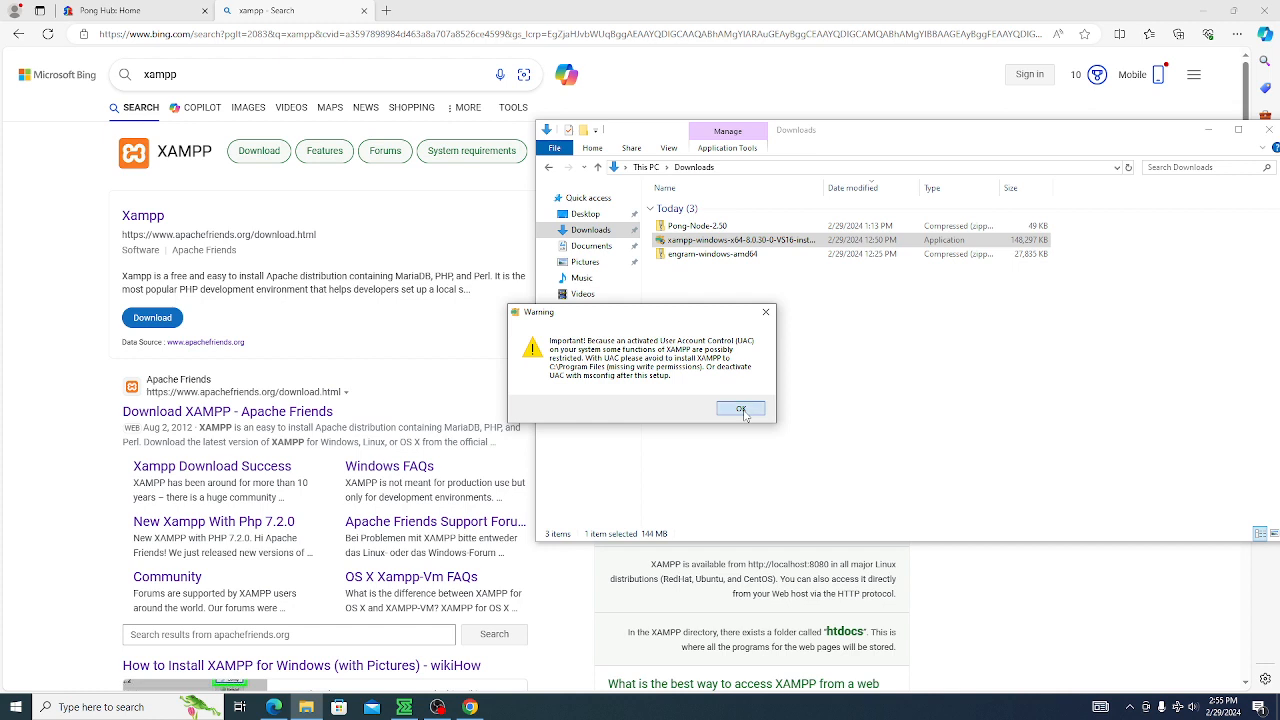
pyautogui.click(741, 410)
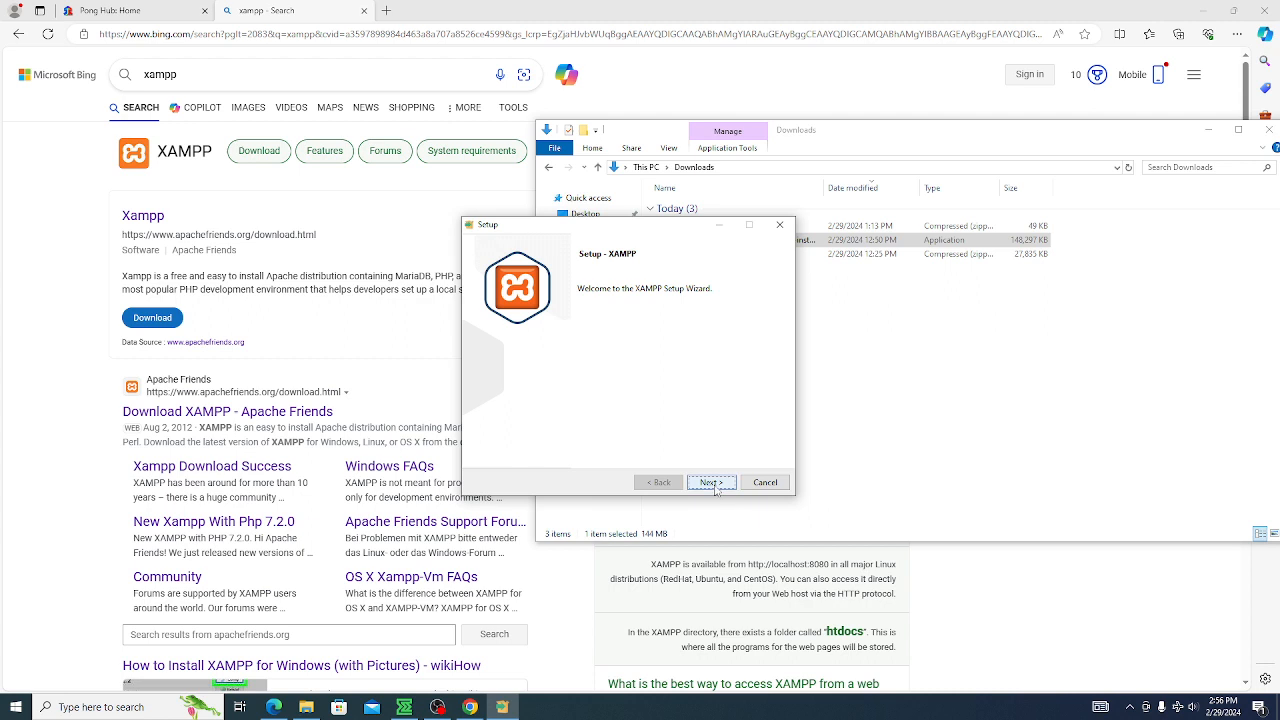
pyautogui.click(712, 484)
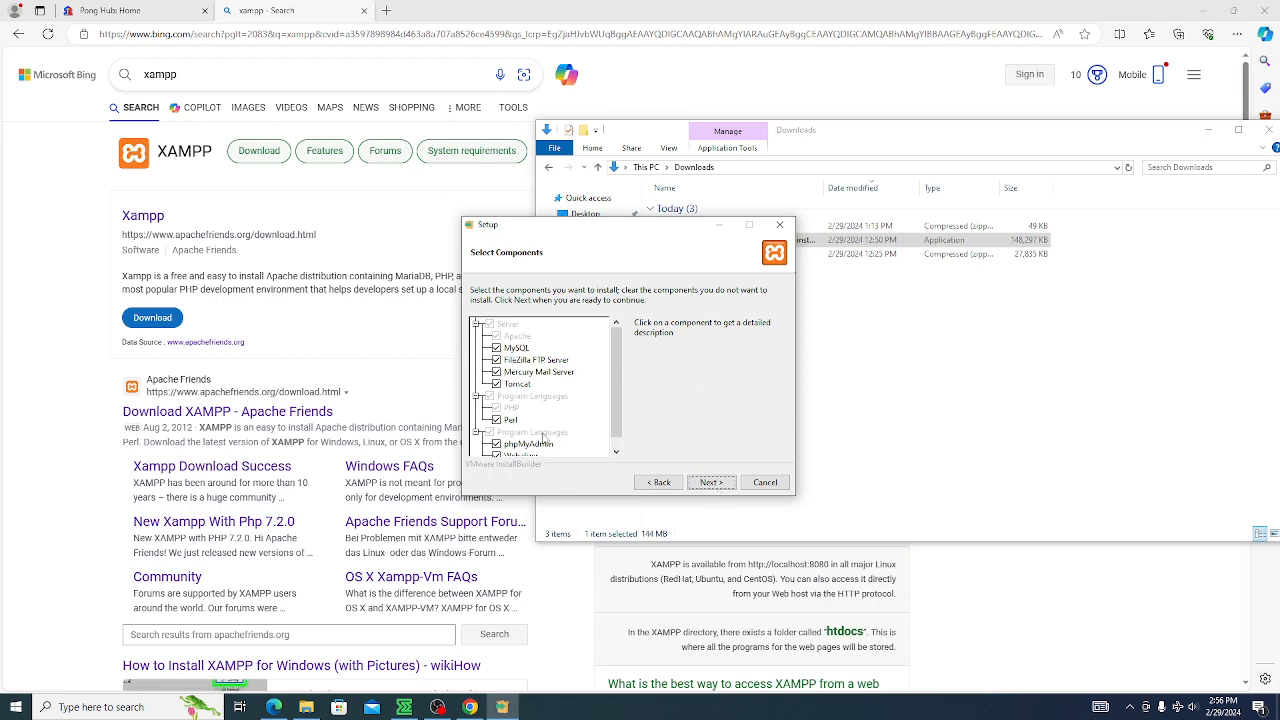
pyautogui.moveTo(616, 376)
pyautogui.mouseDown()
pyautogui.moveTo(612, 400)
pyautogui.moveTo(618, 386)
pyautogui.mouseUp()
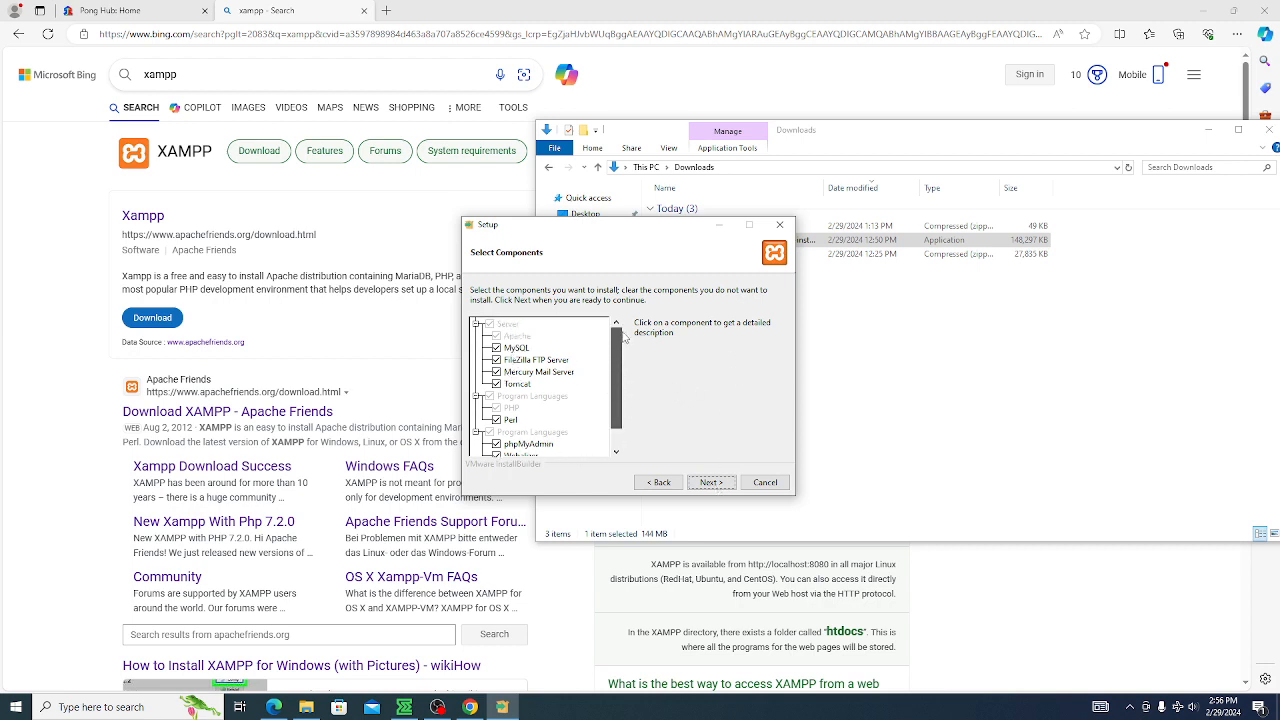
pyautogui.click(712, 482)
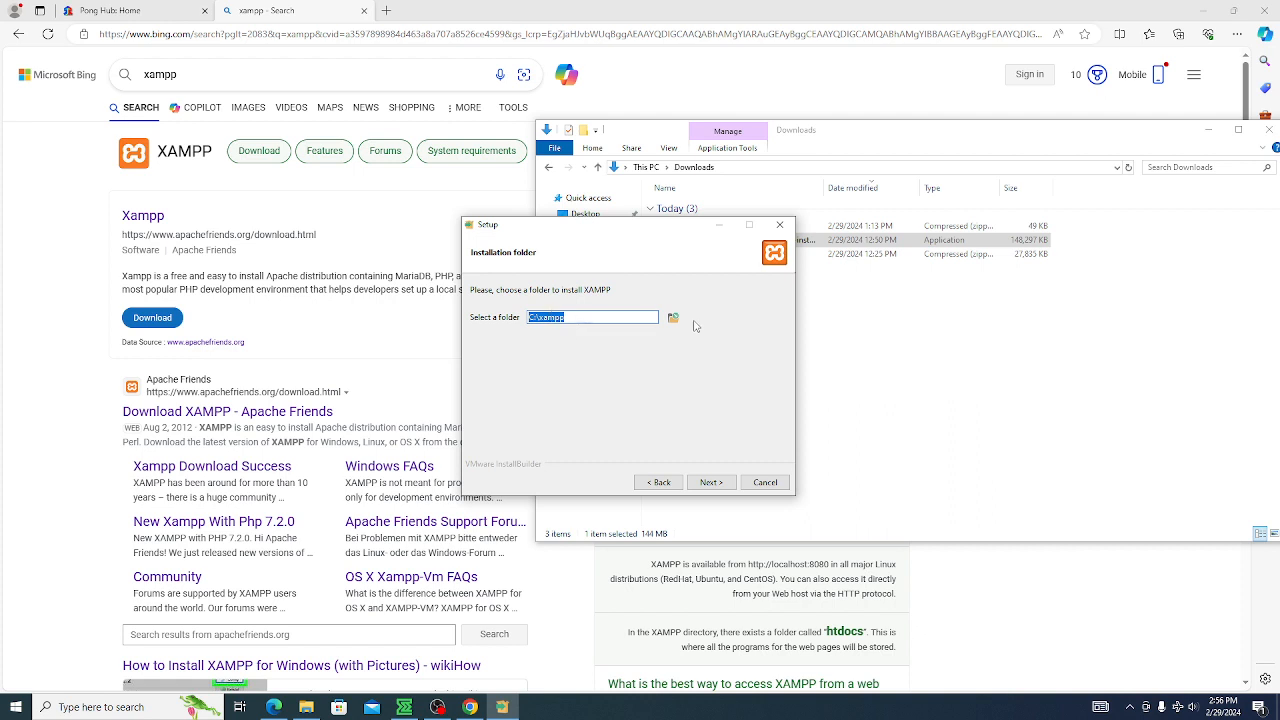
# - Browse for the installation folder and choose C:\Users\Demo Account\Desktop
pyautogui.click(673, 318)
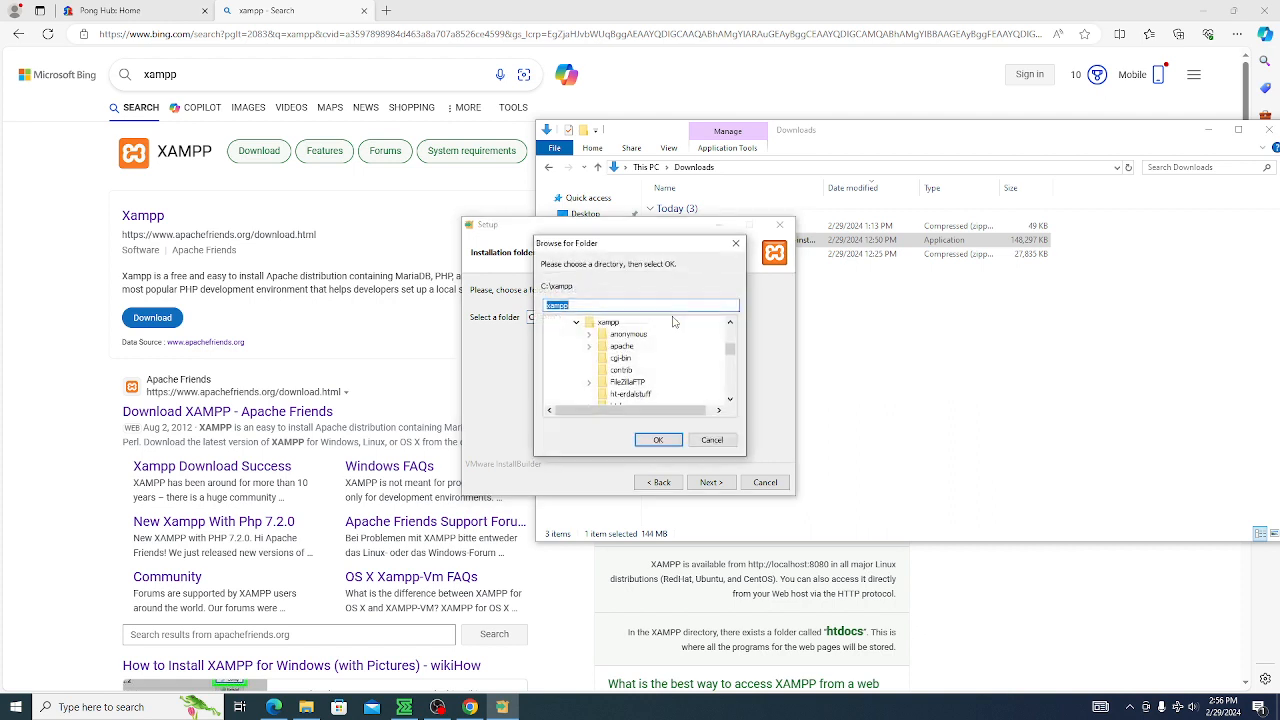
pyautogui.scroll(5, 665, 360)
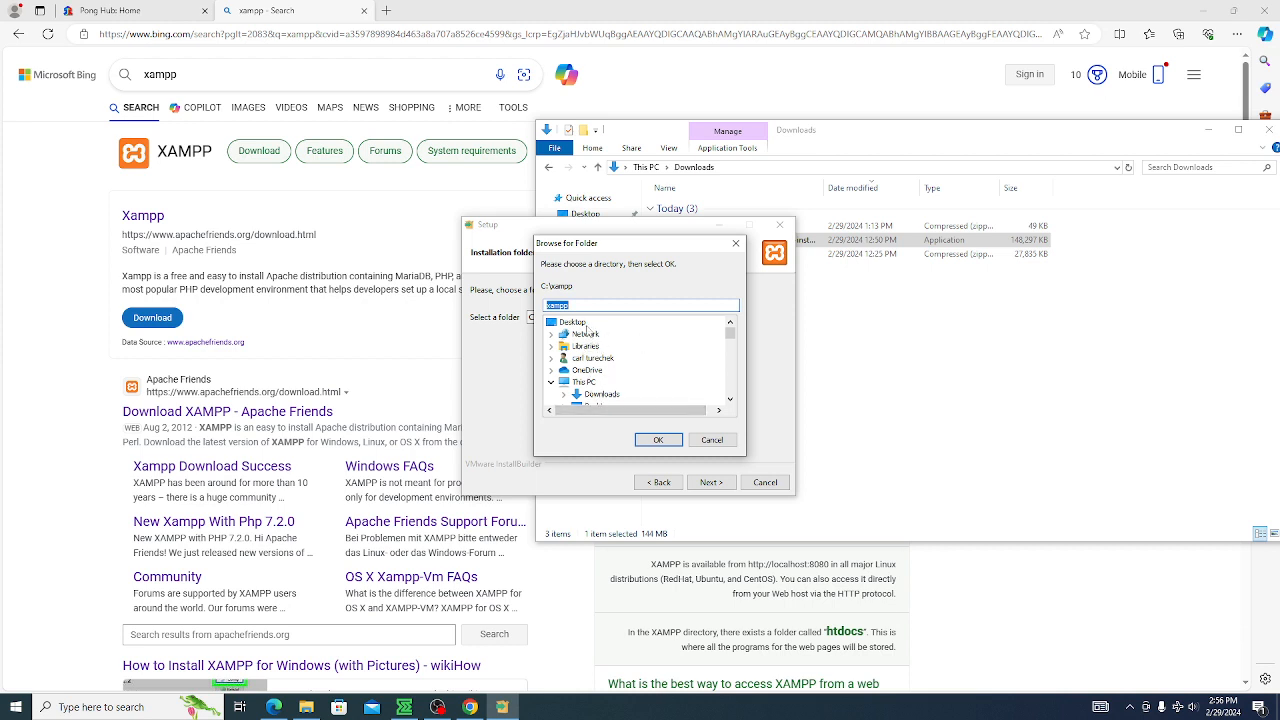
pyautogui.click(585, 383)
pyautogui.scroll(-1, 600, 388)
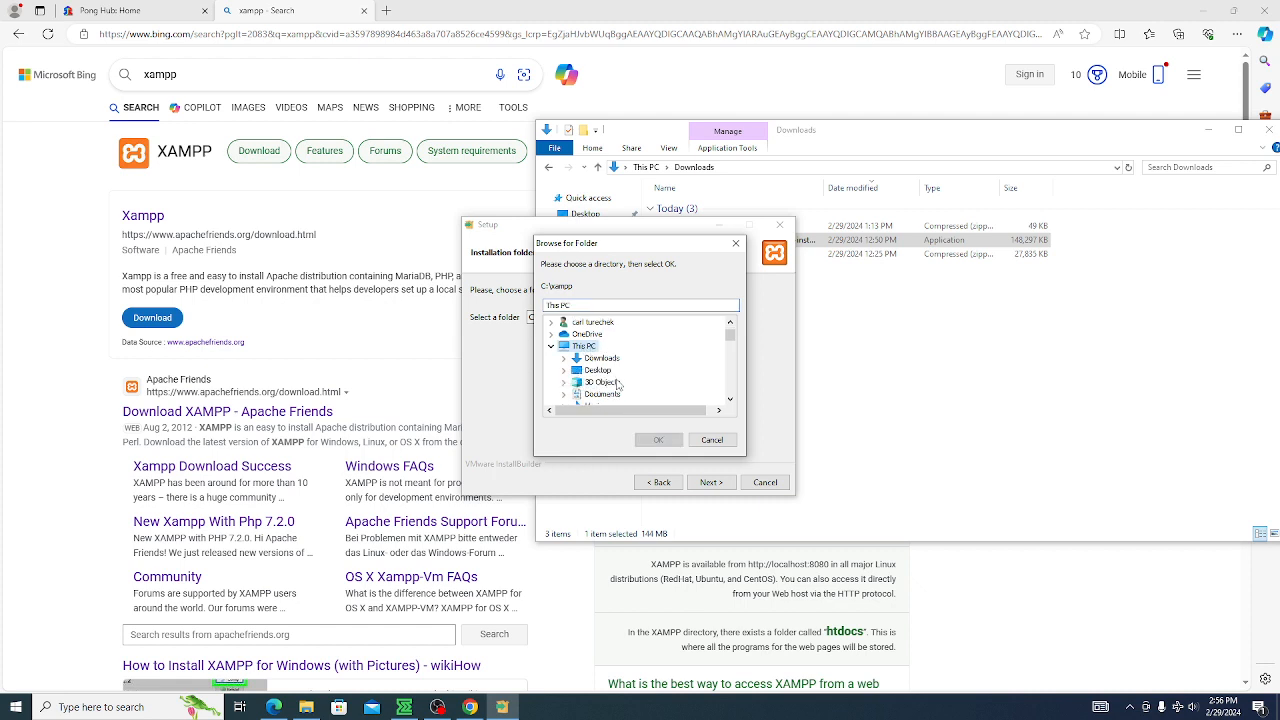
pyautogui.scroll(-1, 618, 364)
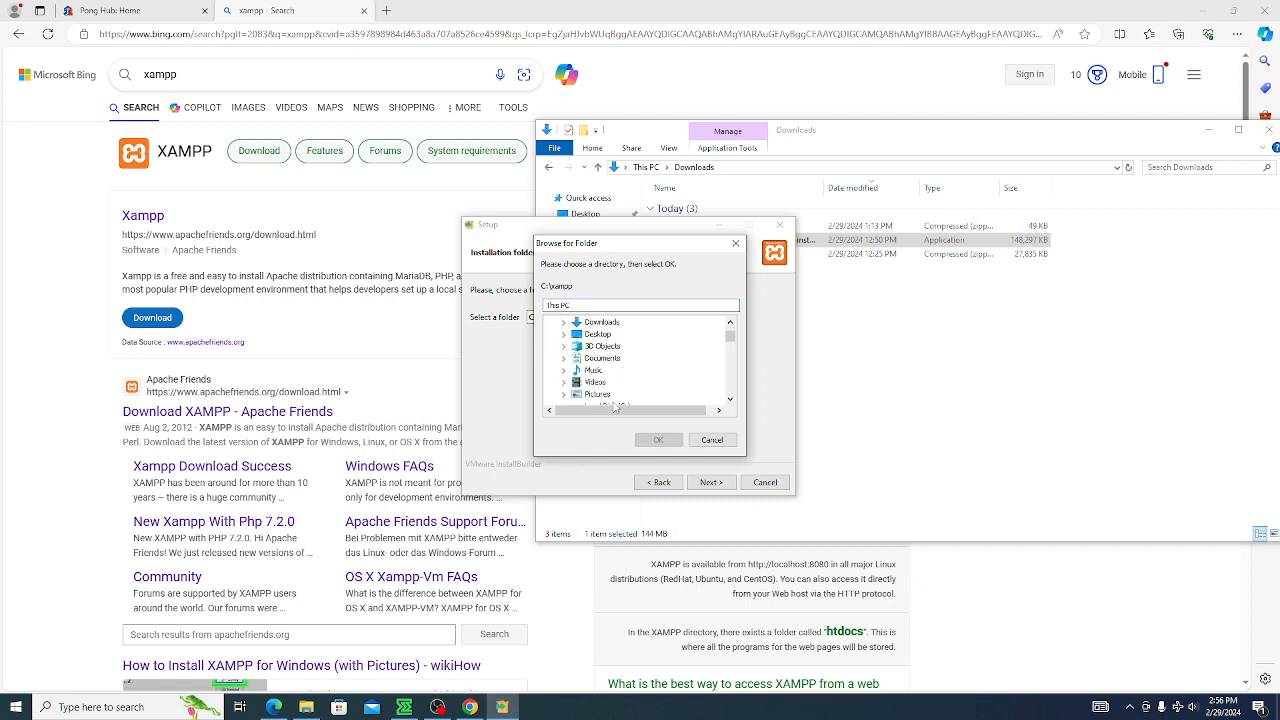
pyautogui.scroll(-1, 628, 380)
pyautogui.click(612, 371)
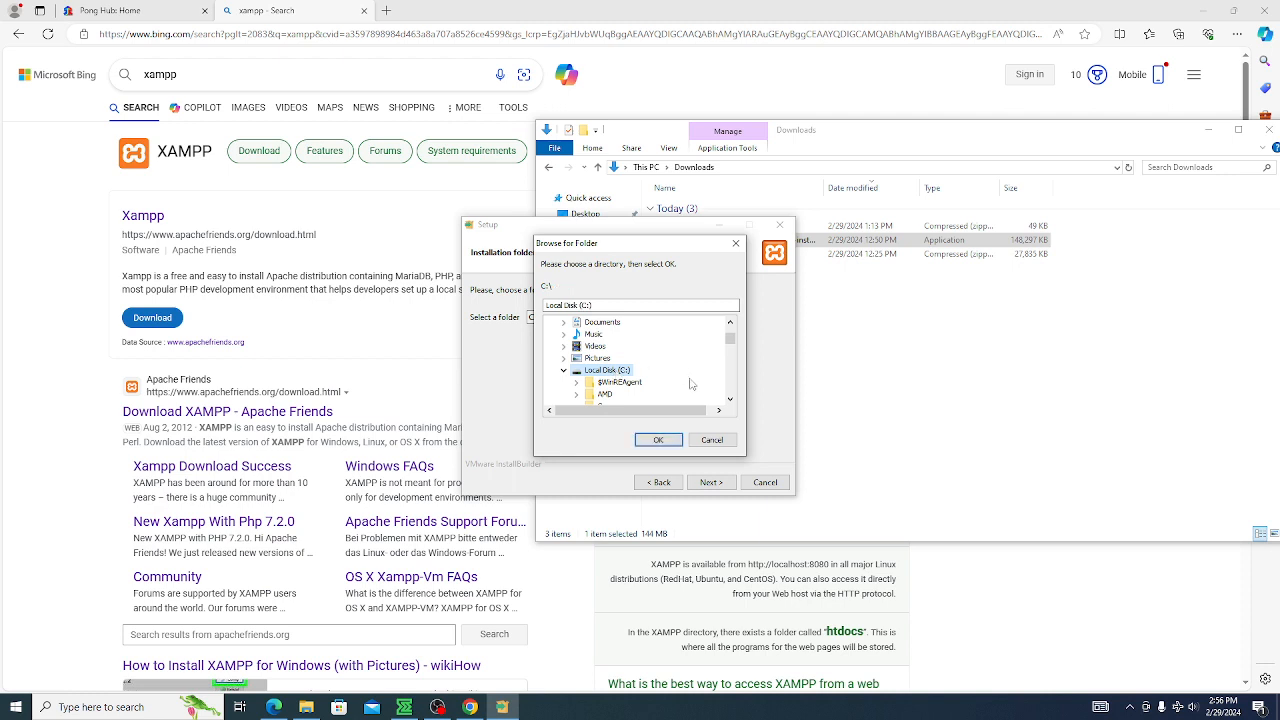
pyautogui.scroll(-1, 690, 383)
pyautogui.scroll(-2, 662, 378)
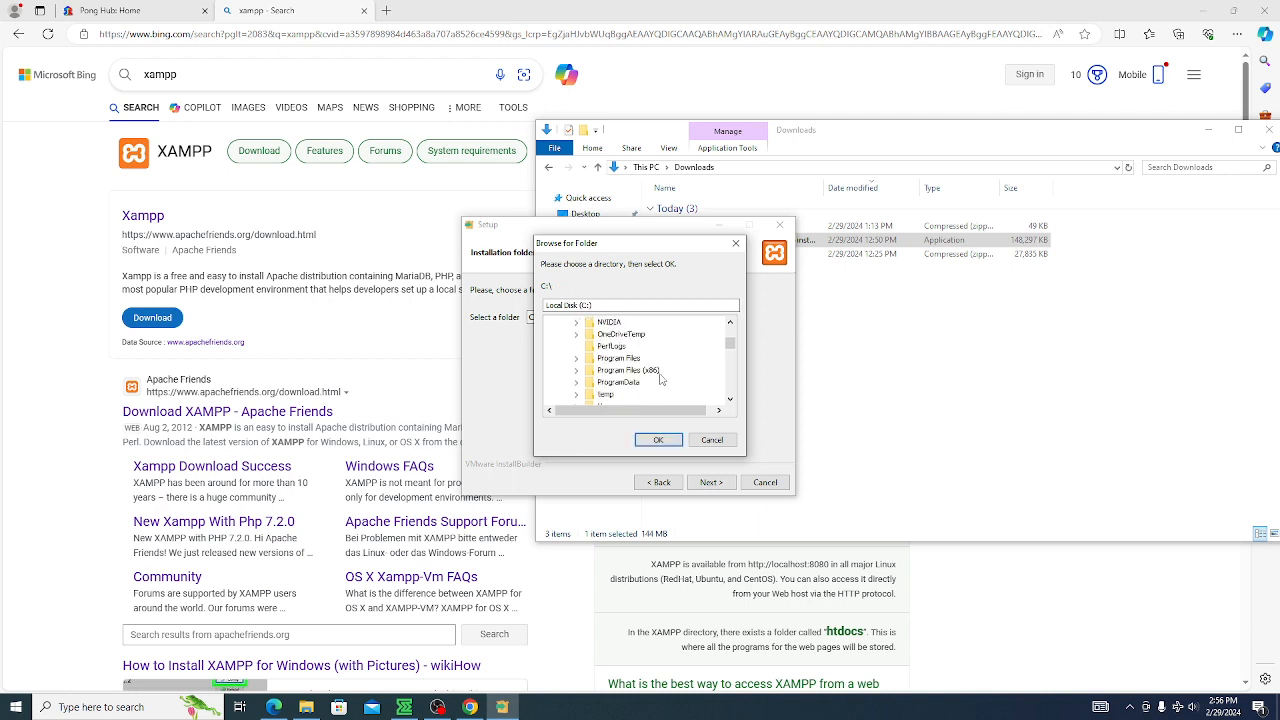
pyautogui.scroll(-1, 660, 378)
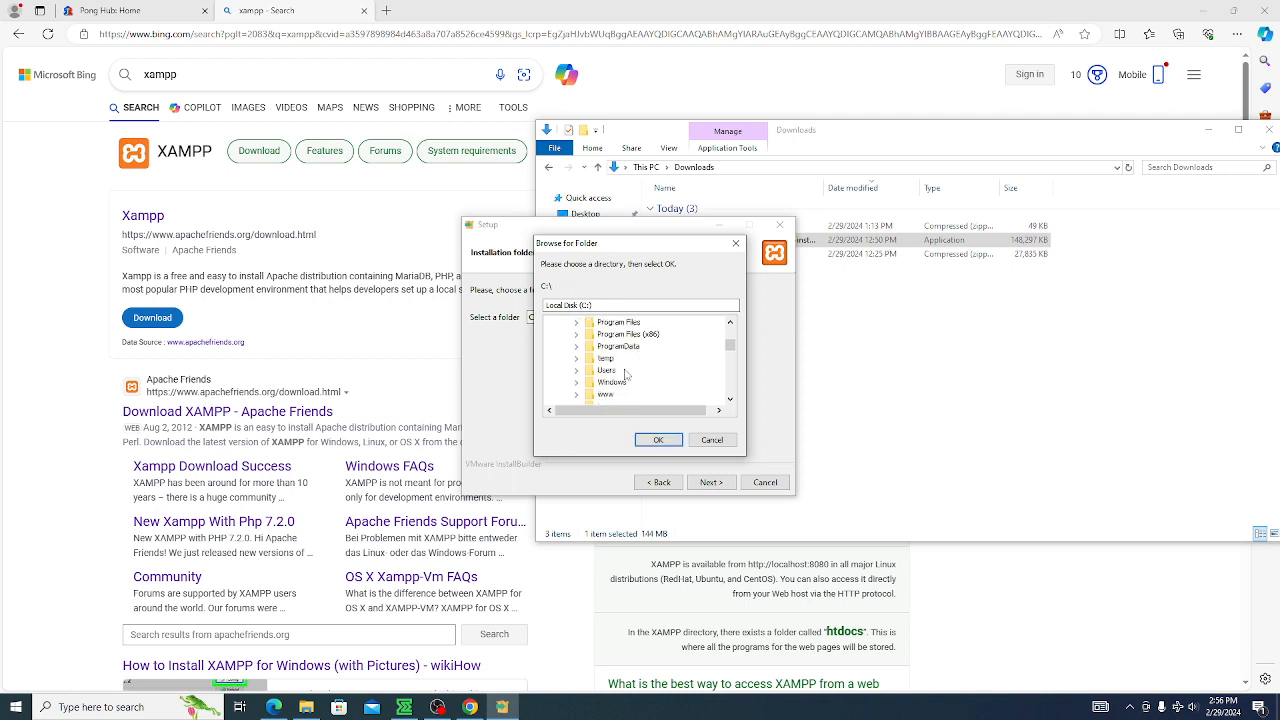
pyautogui.doubleClick(612, 372)
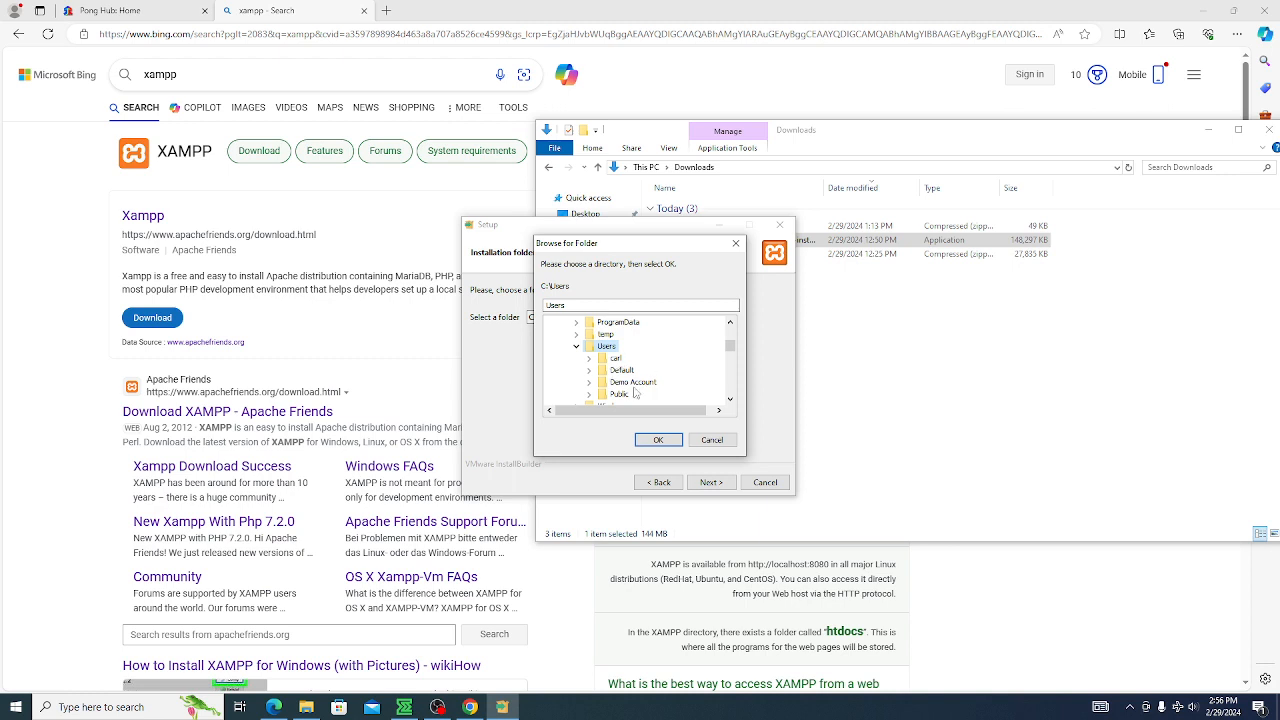
pyautogui.doubleClick(636, 382)
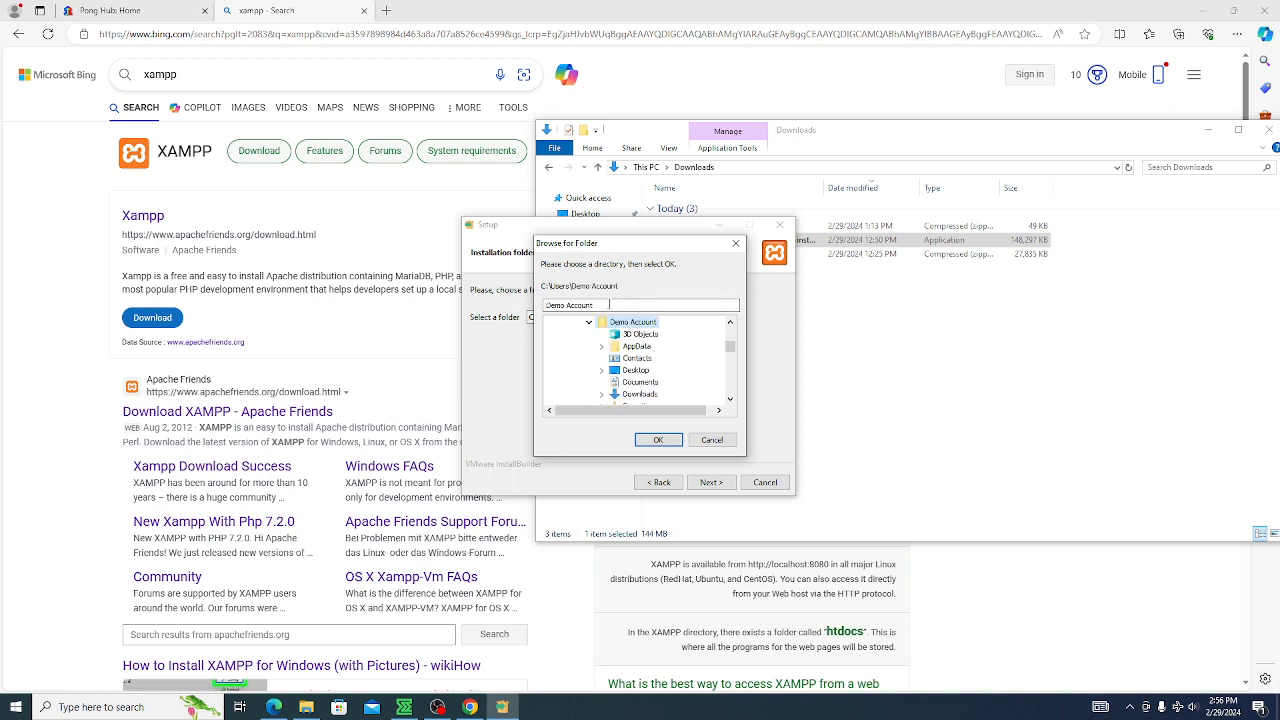
pyautogui.click(608, 304)
pyautogui.scroll(-1, 663, 375)
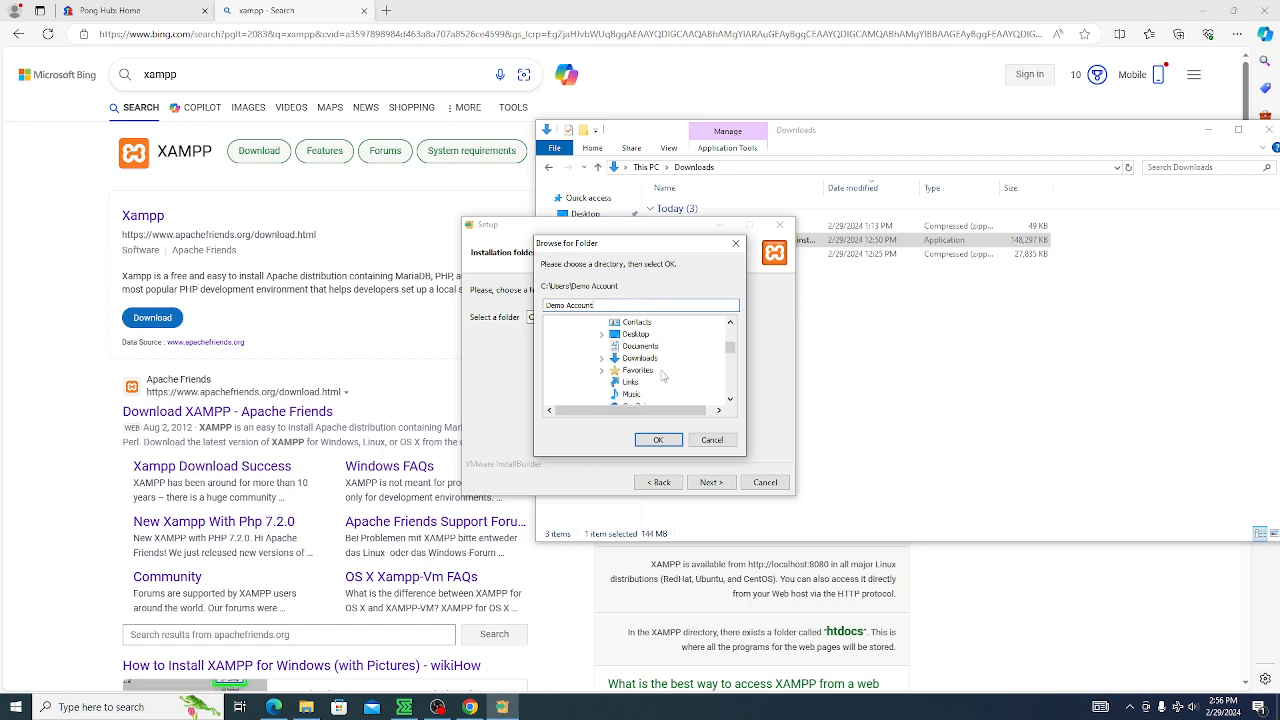
pyautogui.click(636, 334)
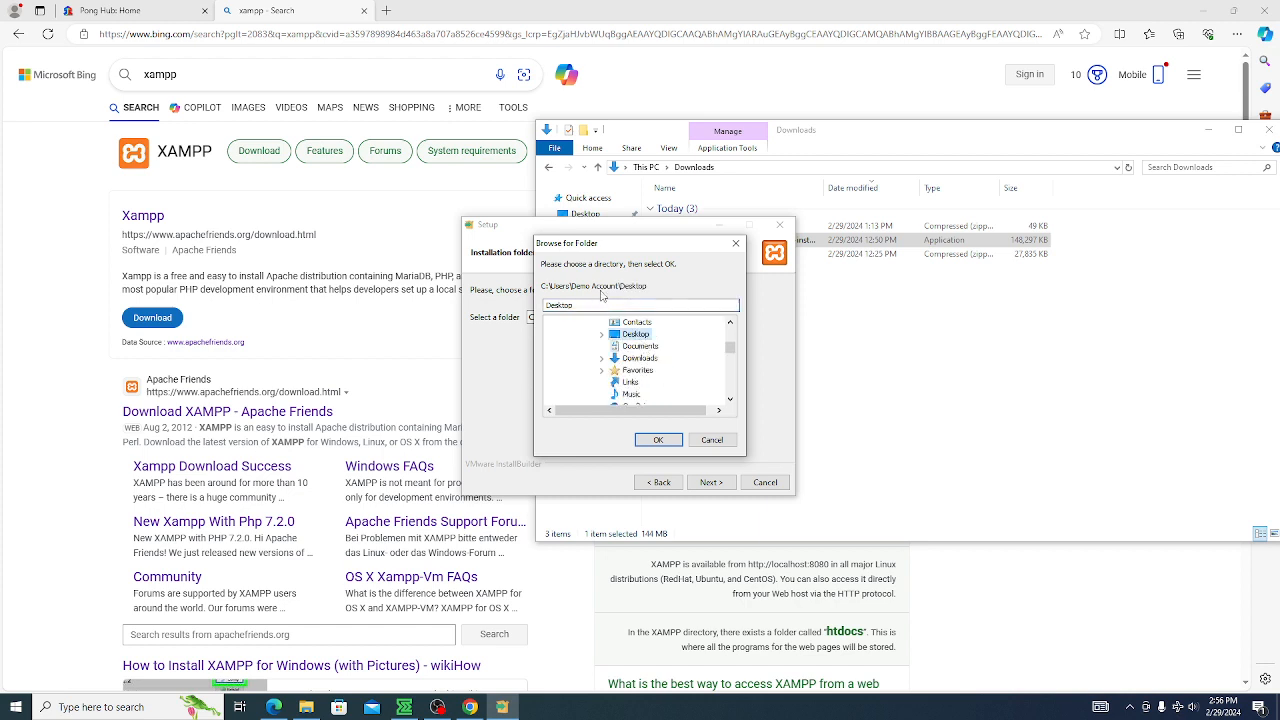
pyautogui.click(659, 441)
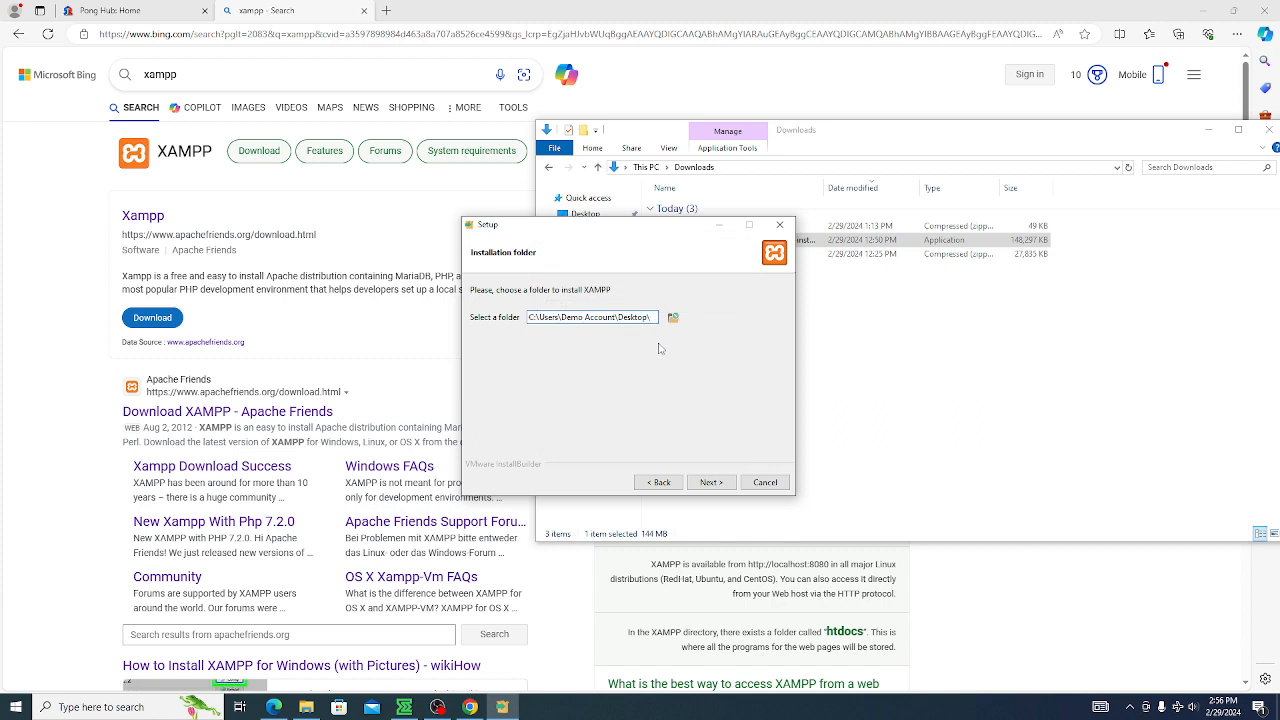
# - Add a xampp subfolder to the installation path, keep English as the language and start the installation
pyautogui.write('\\xampp')
pyautogui.click(711, 483)
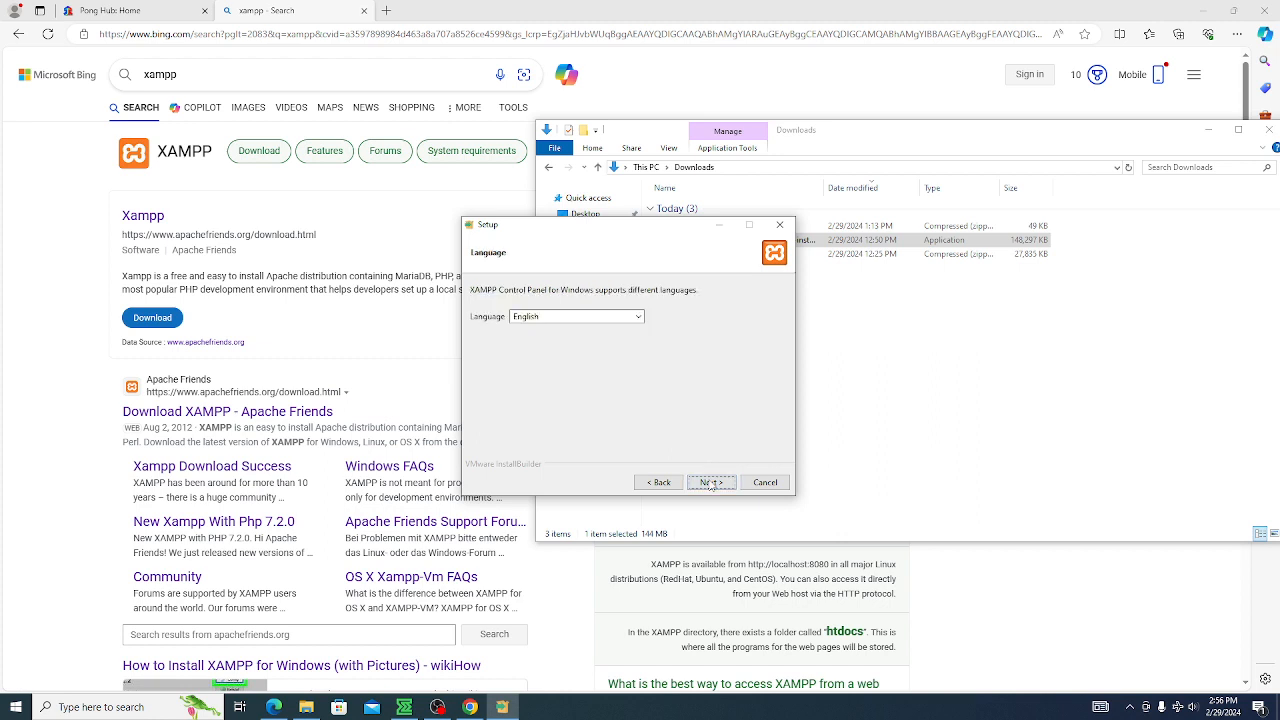
pyautogui.click(711, 483)
pyautogui.click(711, 483)
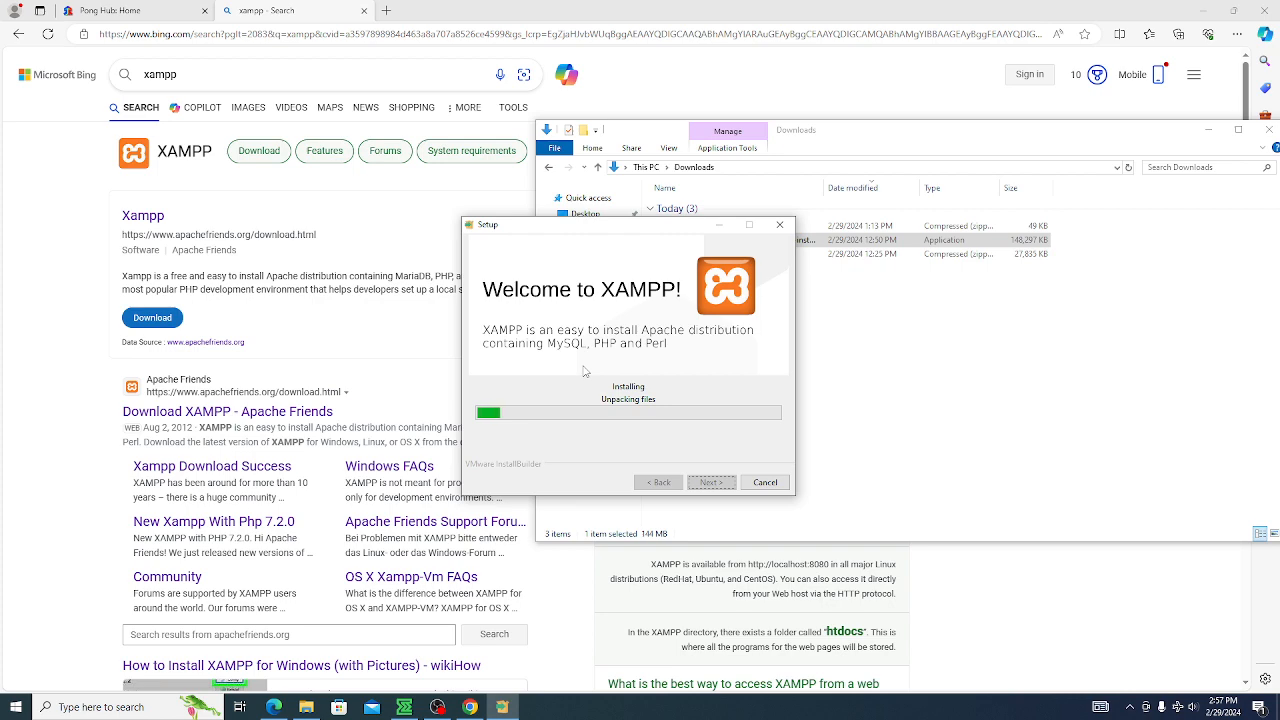
# - Open the Pong Node v2.50 release from github.com/siteraiser in a new tab and check the XAMPP installation progress
pyautogui.click(386, 11)
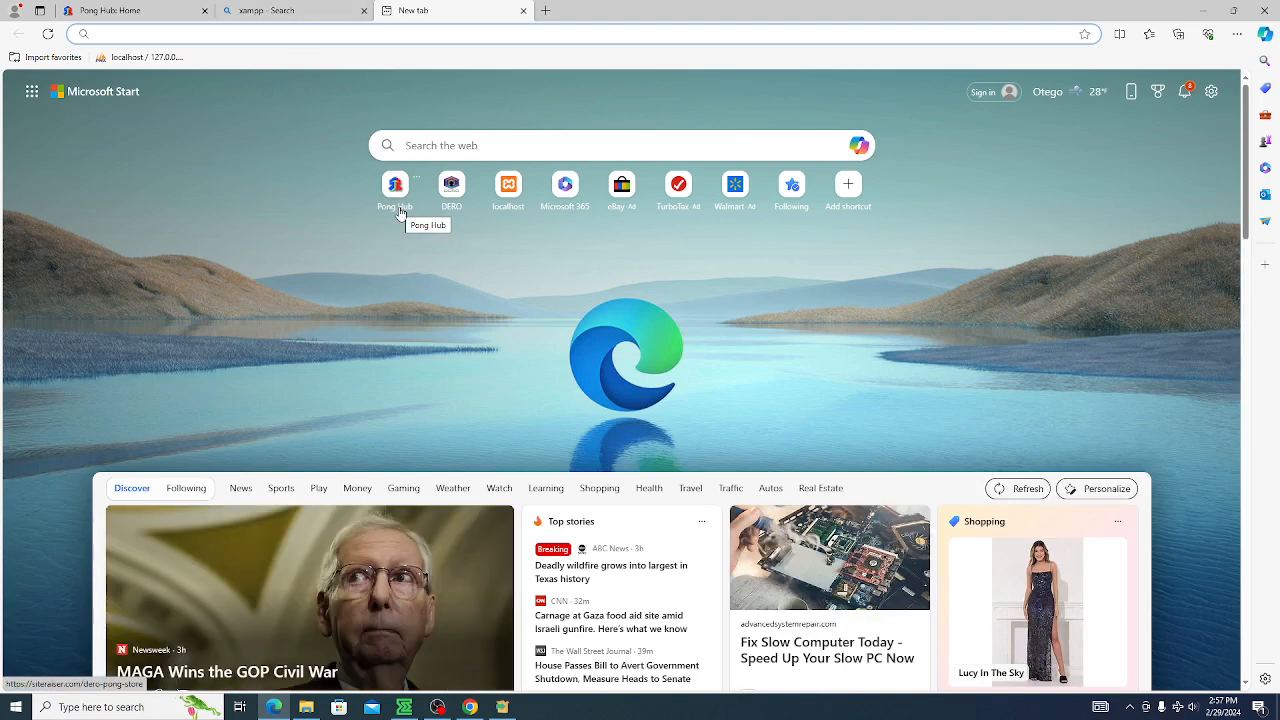
pyautogui.write('github.com/siteraiser')
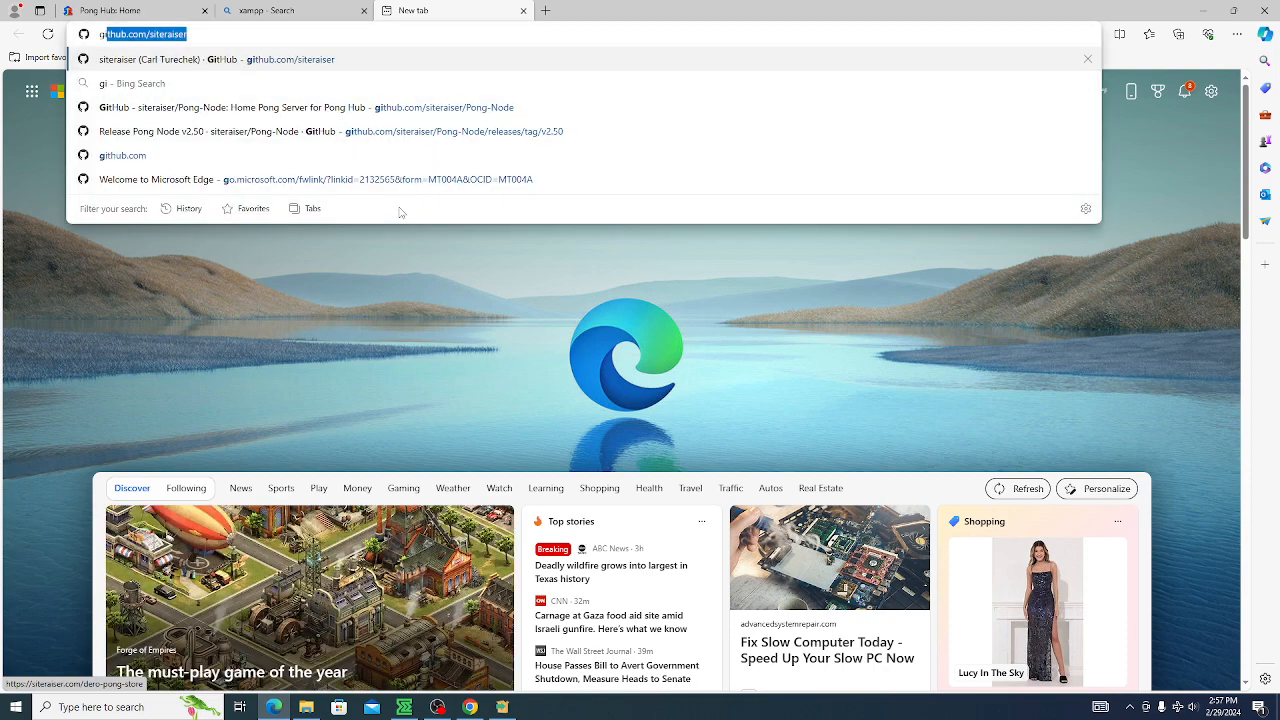
pyautogui.press('Return')
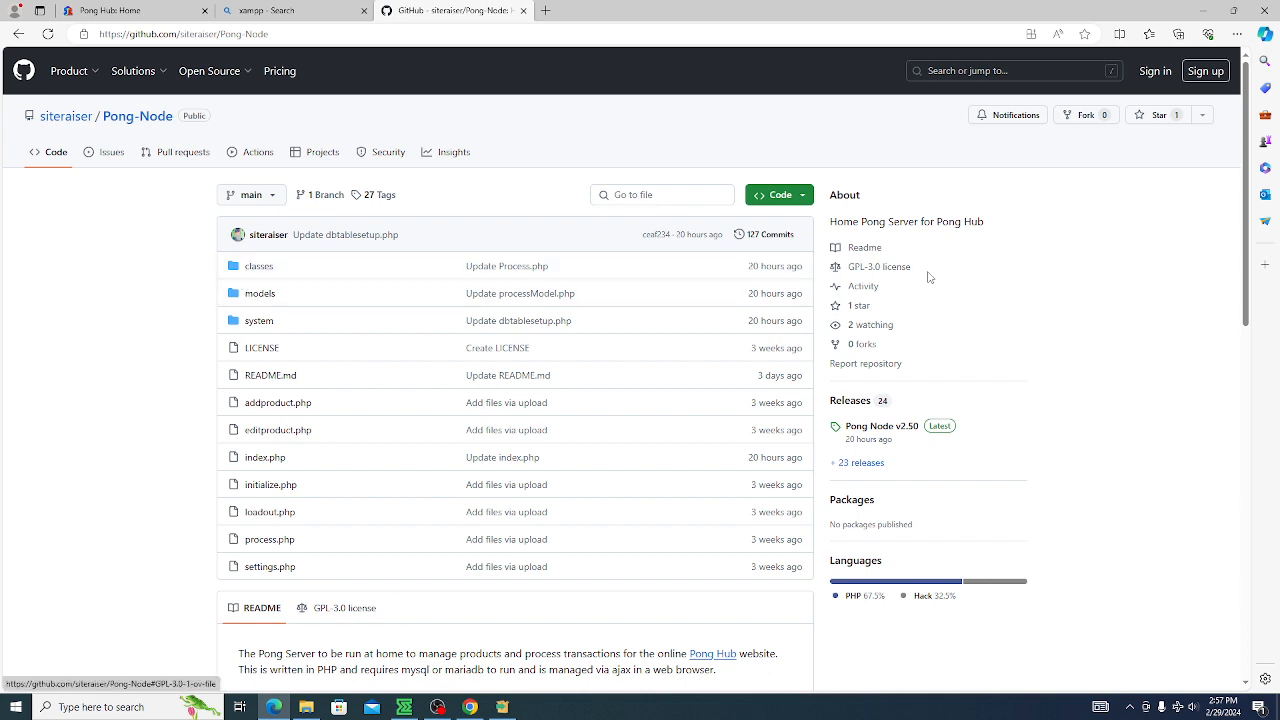
pyautogui.click(946, 428)
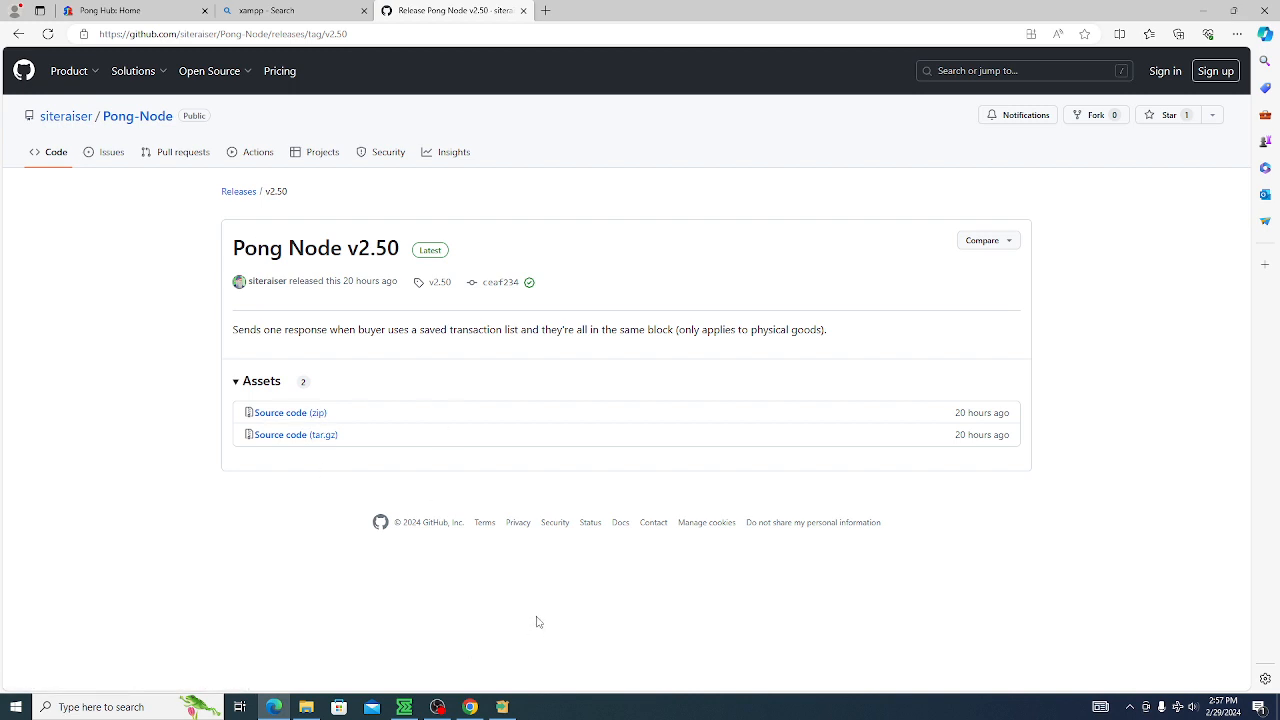
pyautogui.click(516, 712)
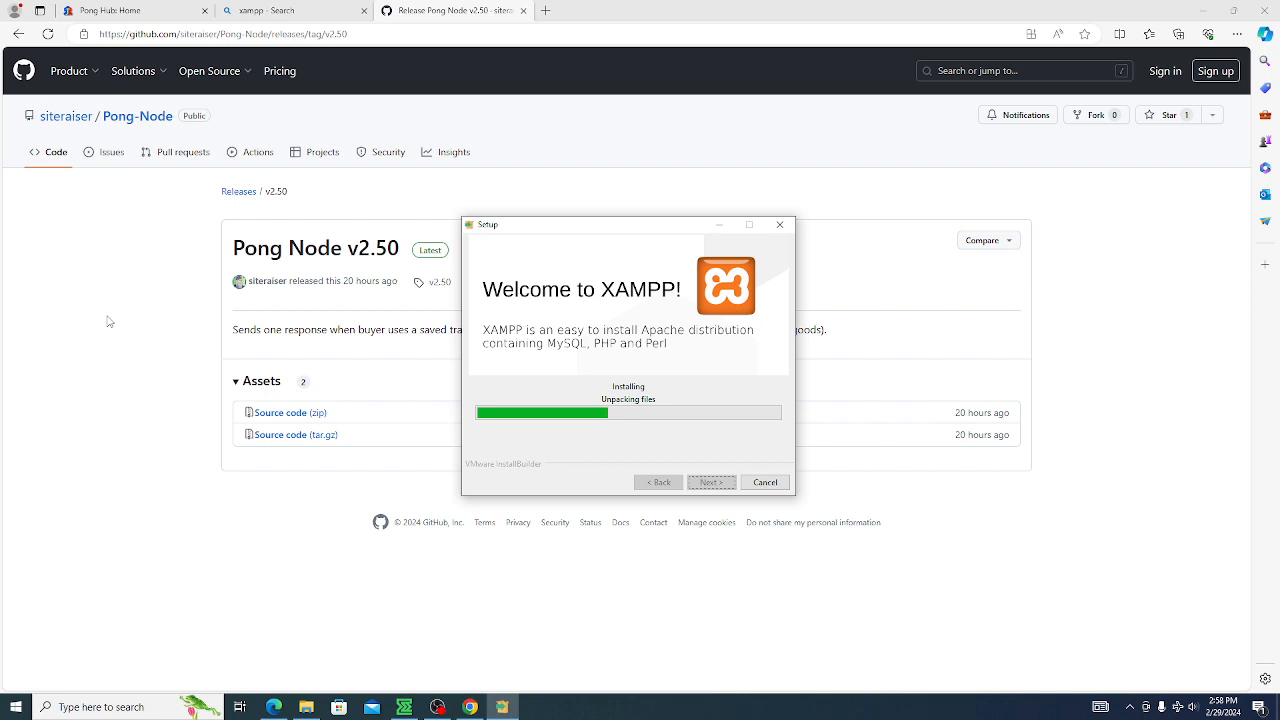
# - View the order page for 10 no name demo tokens in the DERO Pong Store and return to the store home
pyautogui.click(125, 9)
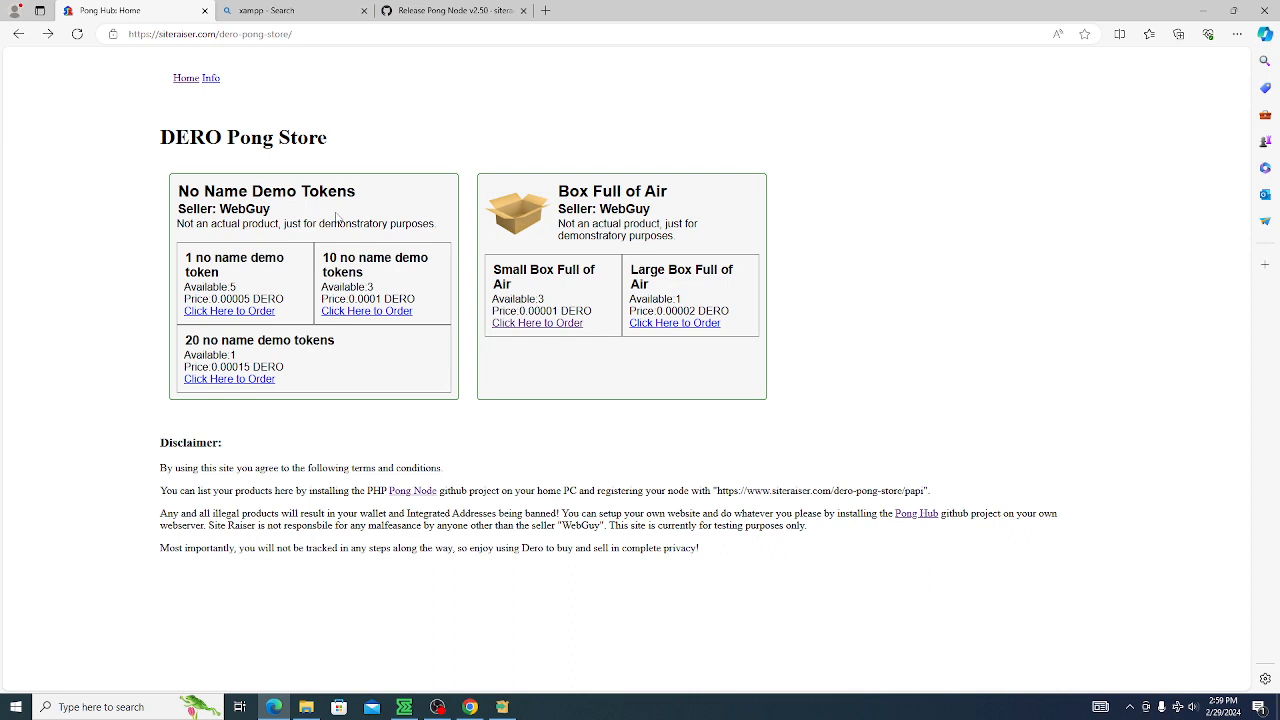
pyautogui.click(378, 312)
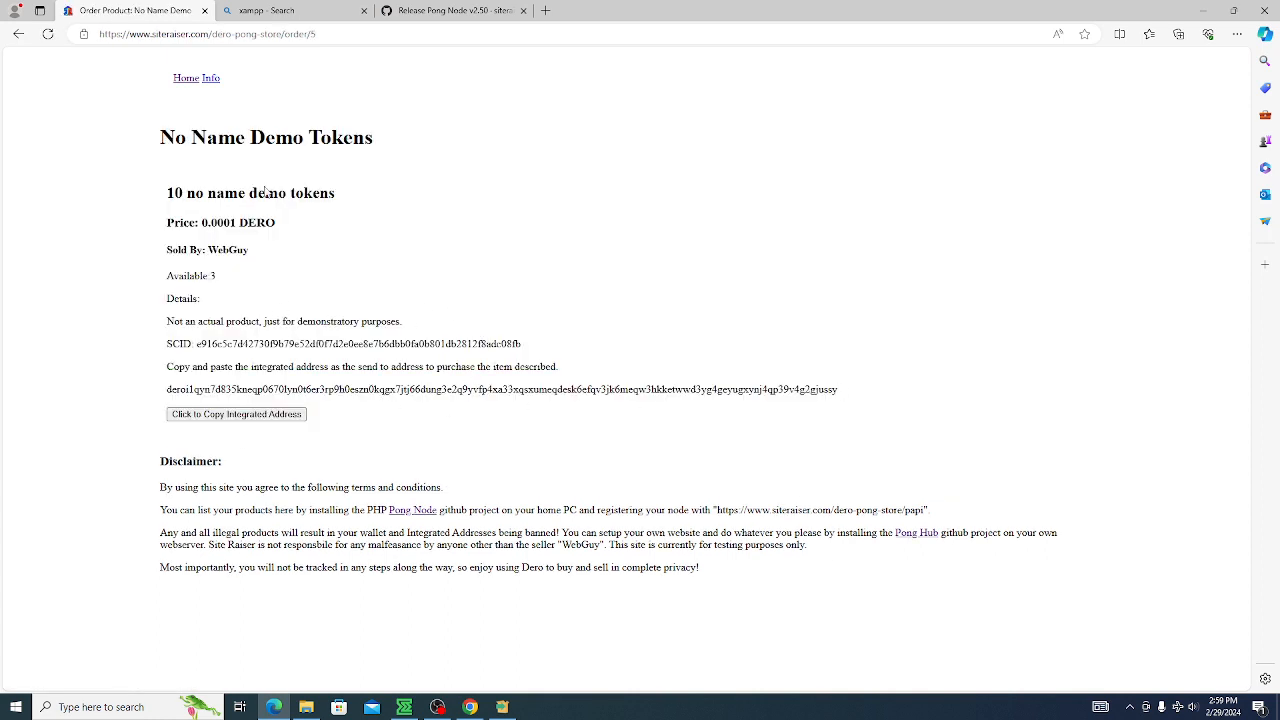
pyautogui.click(186, 79)
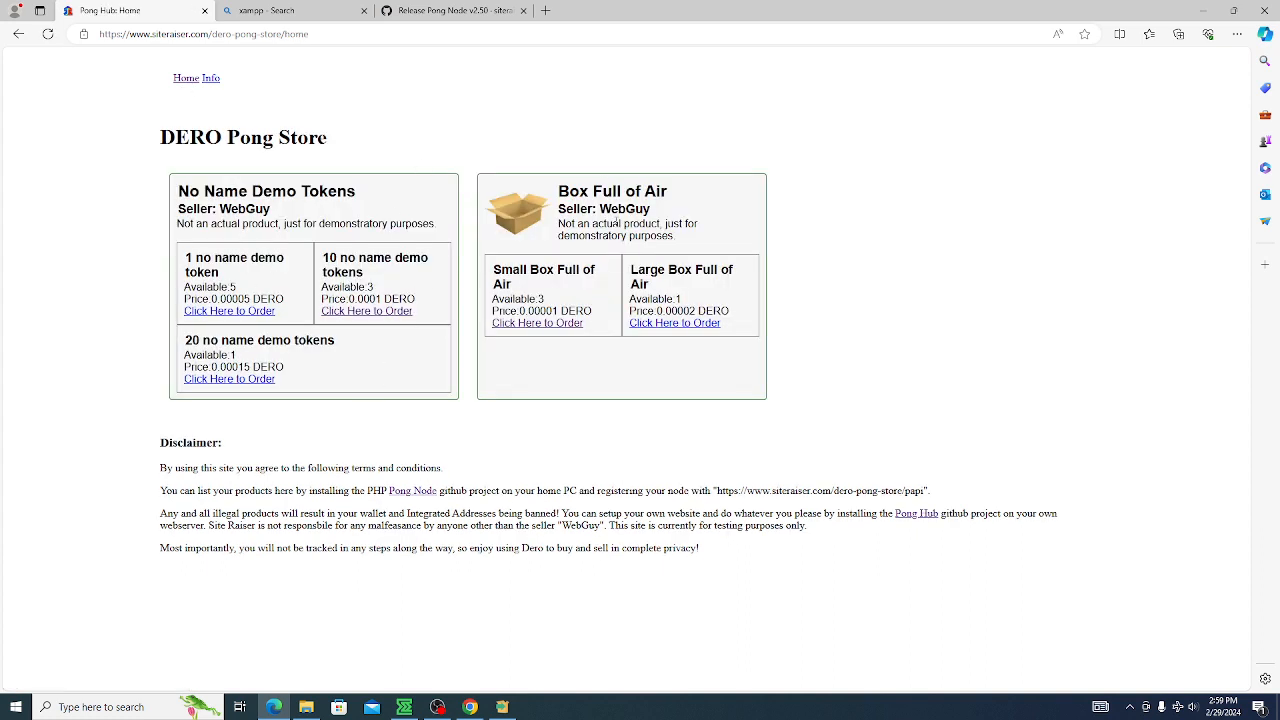
# - Copy the integrated address on the Small Box Full of Air order page and review the shipping address instructions, returning to the store home
pyautogui.click(568, 323)
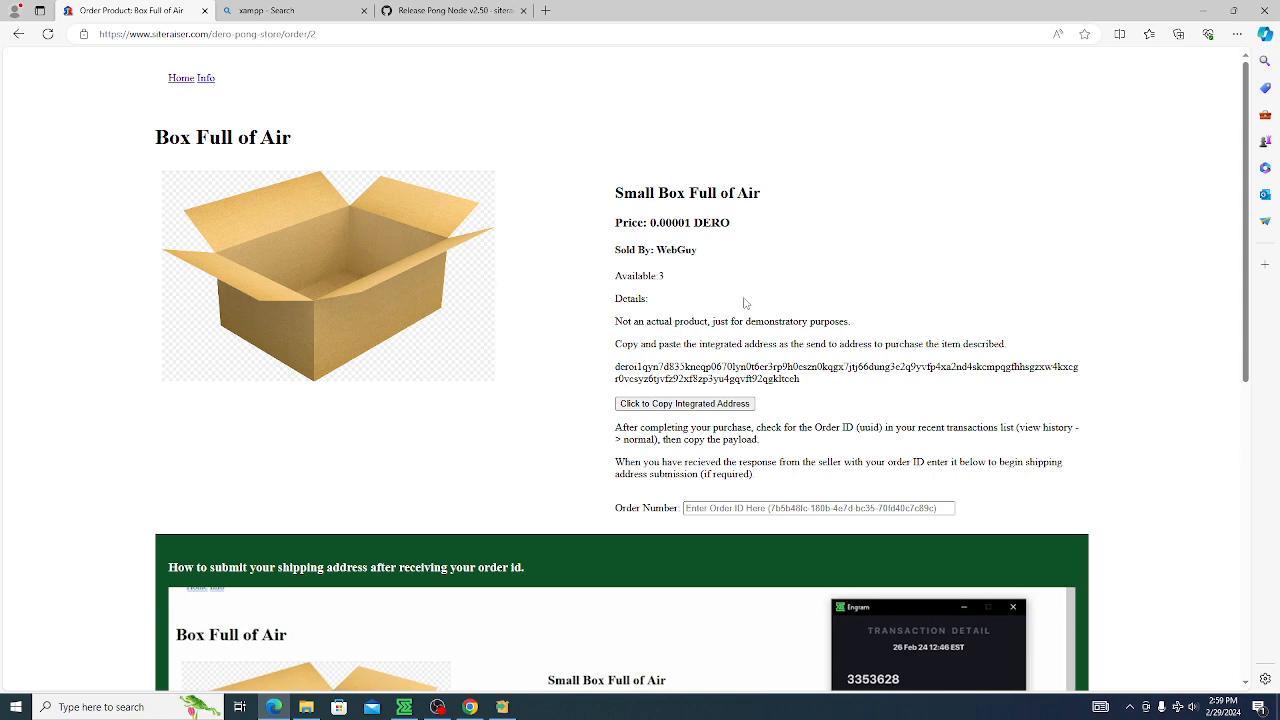
pyautogui.click(667, 400)
pyautogui.scroll(-3, 814, 263)
pyautogui.scroll(3, 743, 330)
pyautogui.scroll(-5, 770, 290)
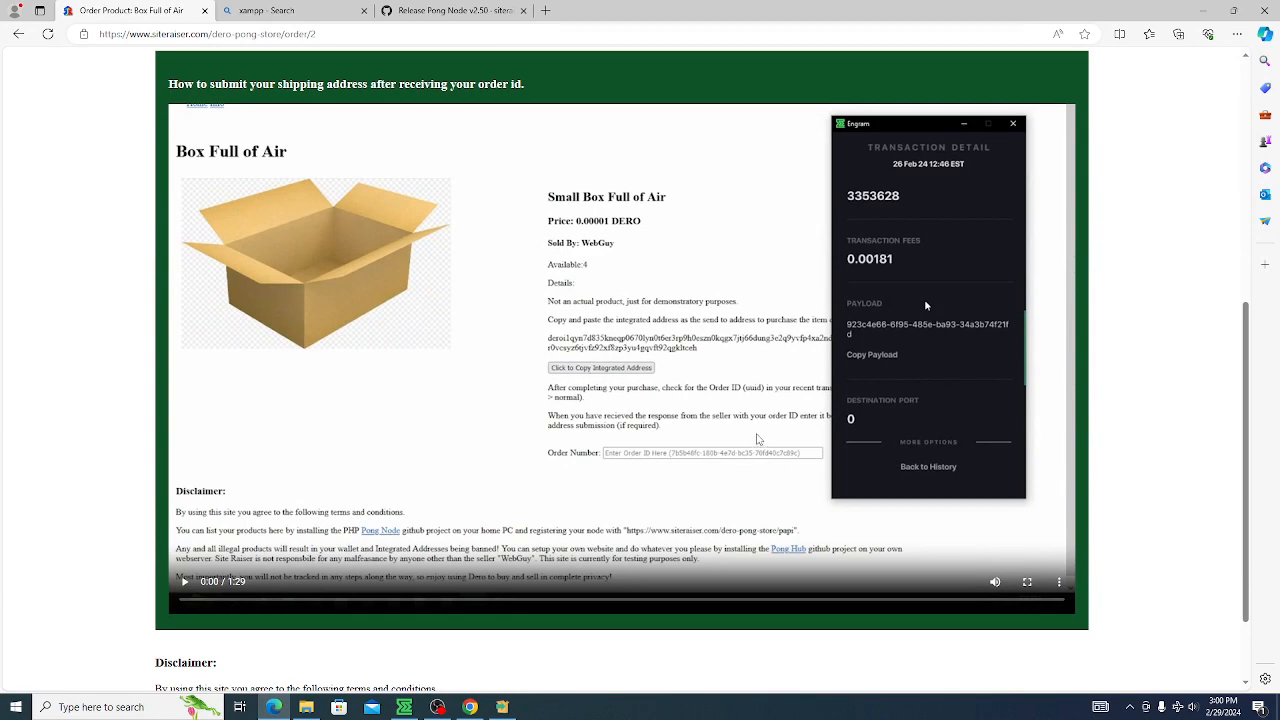
pyautogui.scroll(5, 925, 305)
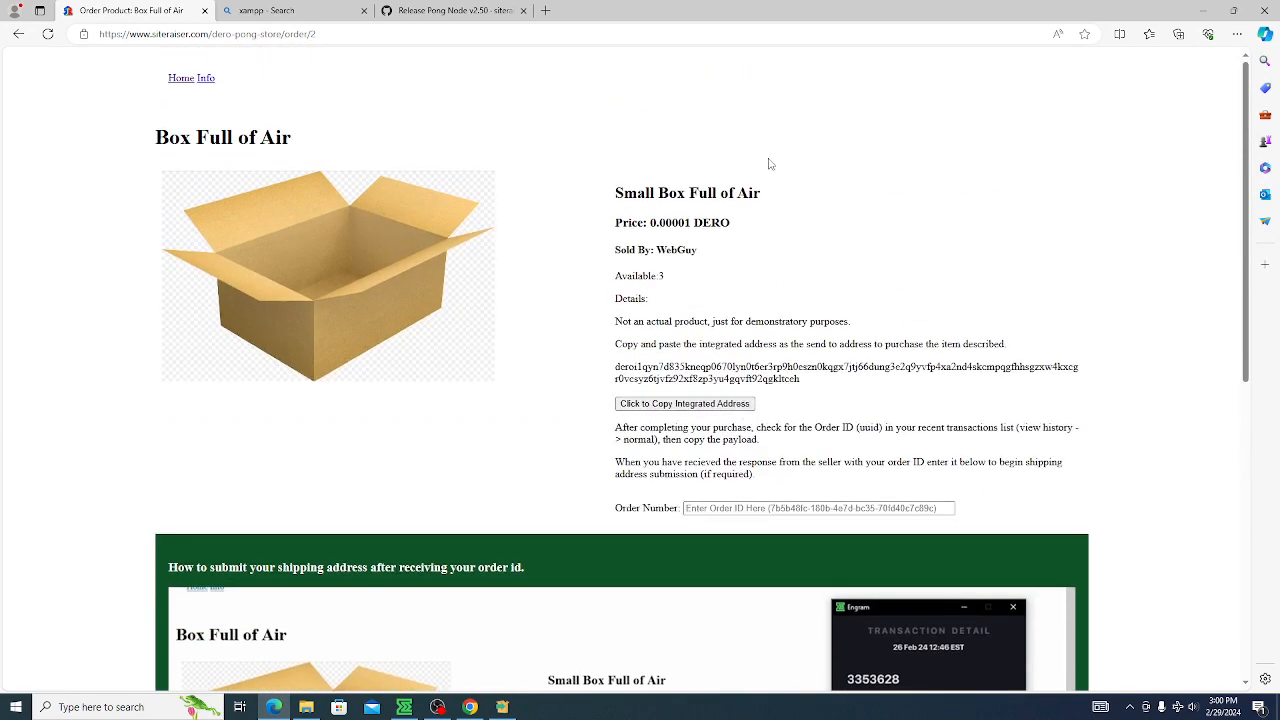
pyautogui.click(183, 79)
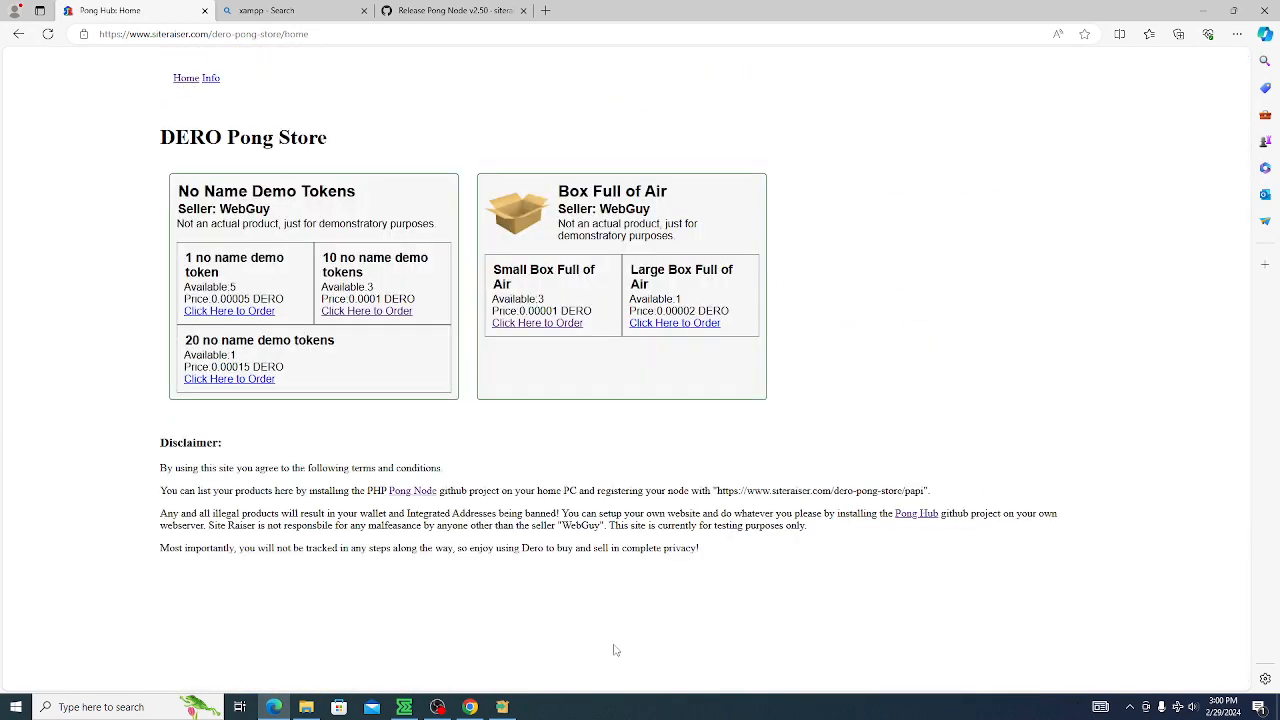
# - Check the XAMPP installation progress and review the papi registration URL in the DERO Pong Store disclaimer
pyautogui.click(503, 708)
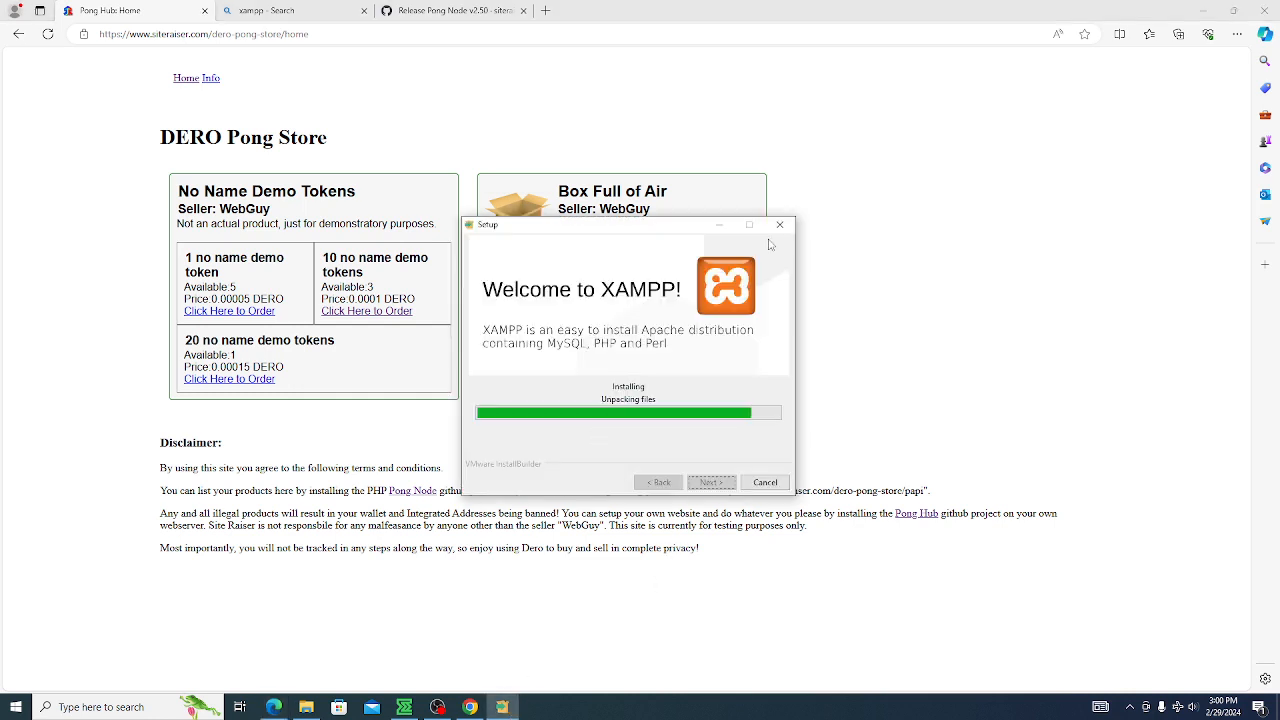
pyautogui.click(869, 163)
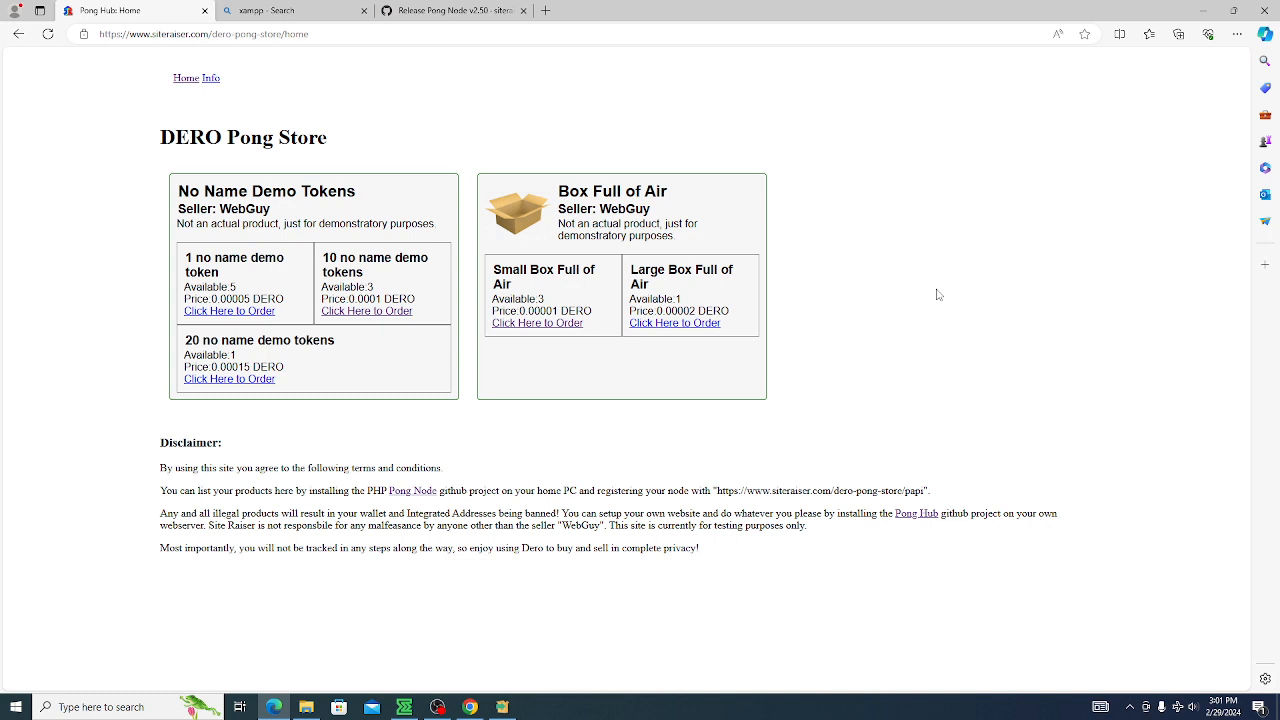
pyautogui.click(510, 709)
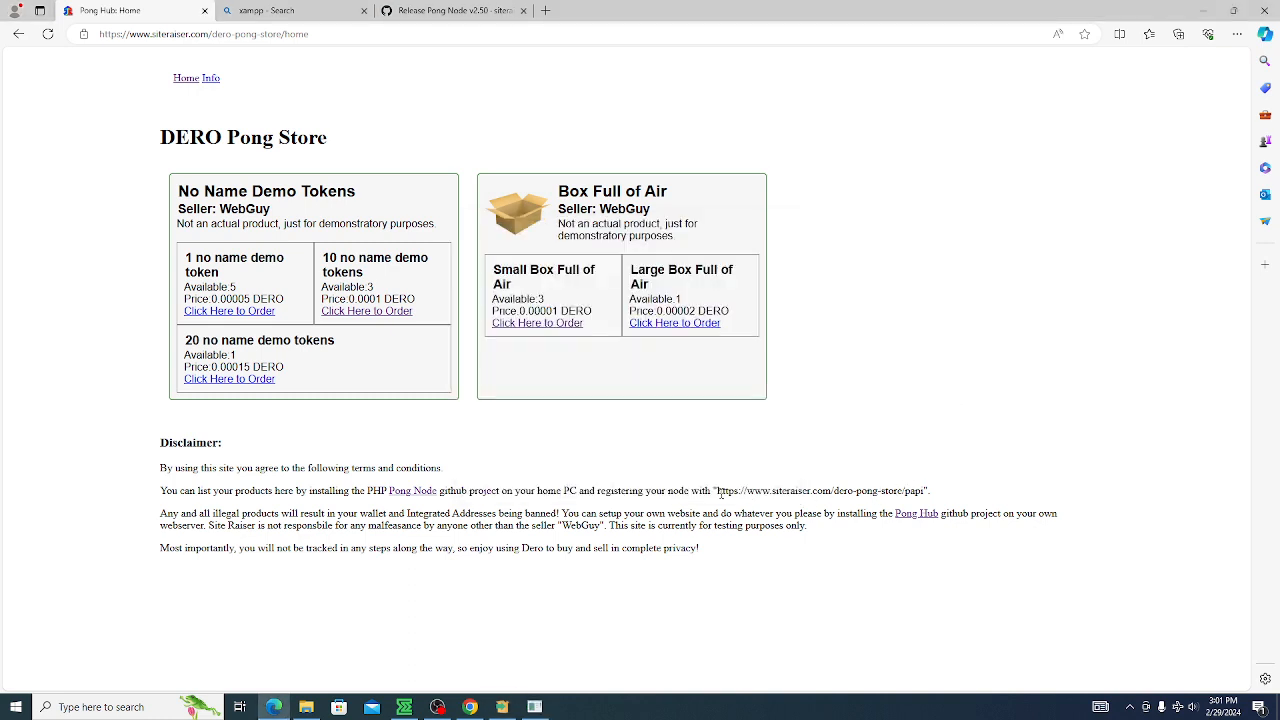
pyautogui.moveTo(720, 491); pyautogui.dragTo(926, 495)
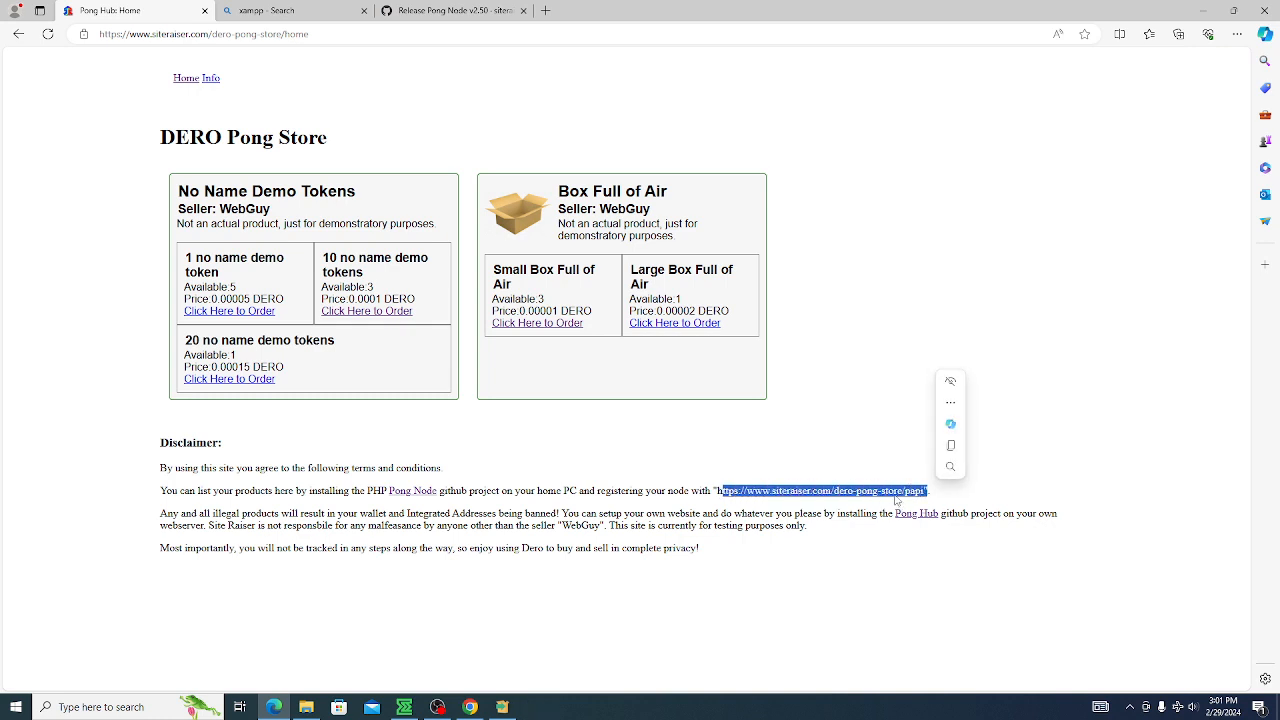
pyautogui.click(702, 490)
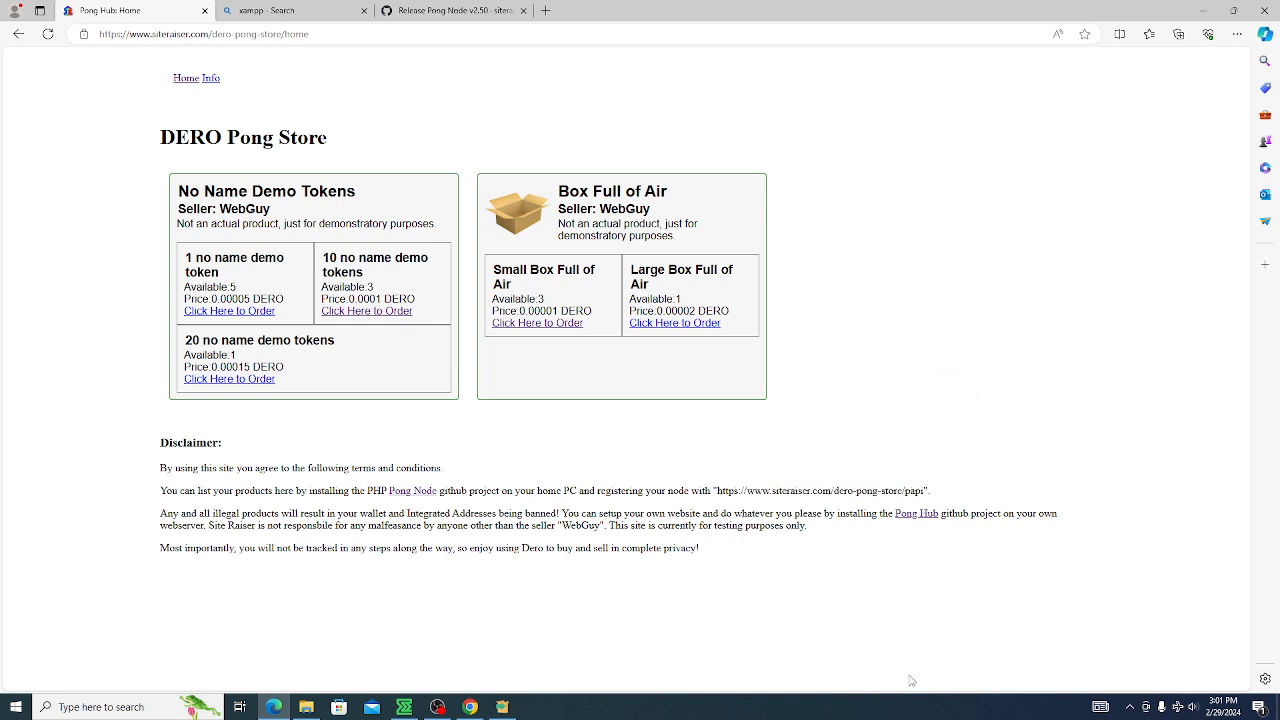
pyautogui.click(507, 711)
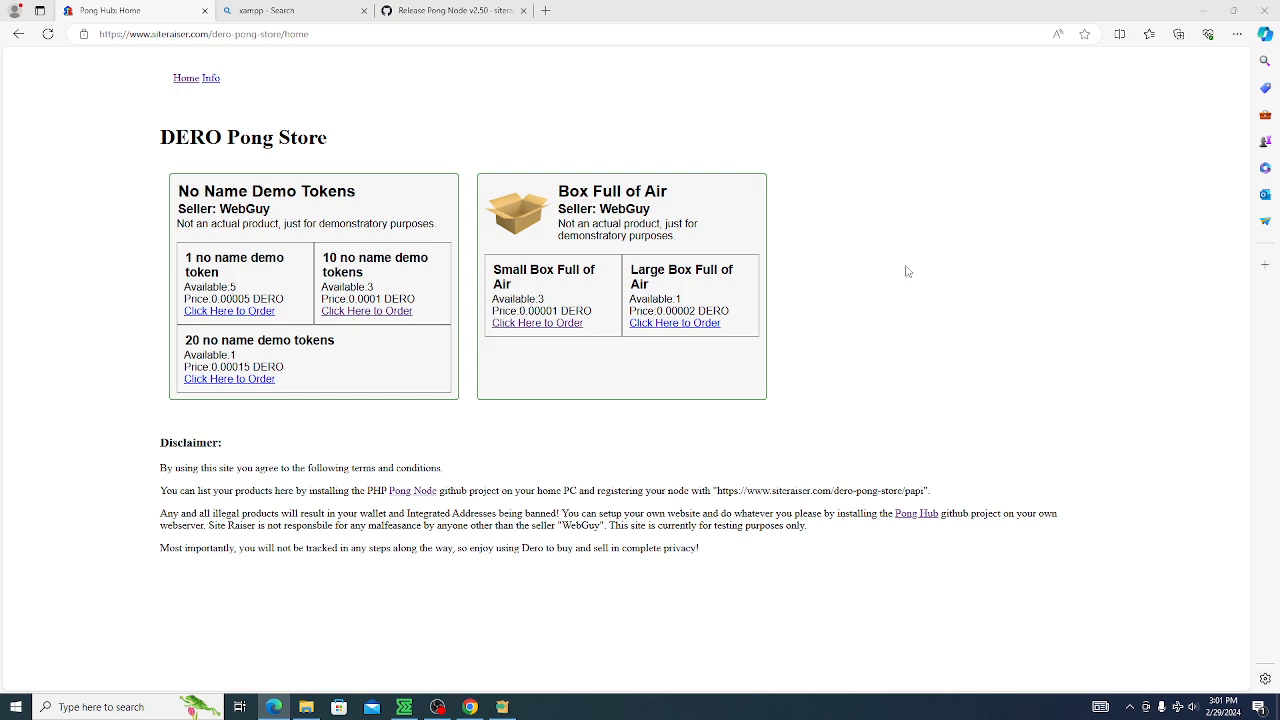
# - Finish the XAMPP Setup Wizard with the option to start the Control Panel turned off
pyautogui.click(502, 707)
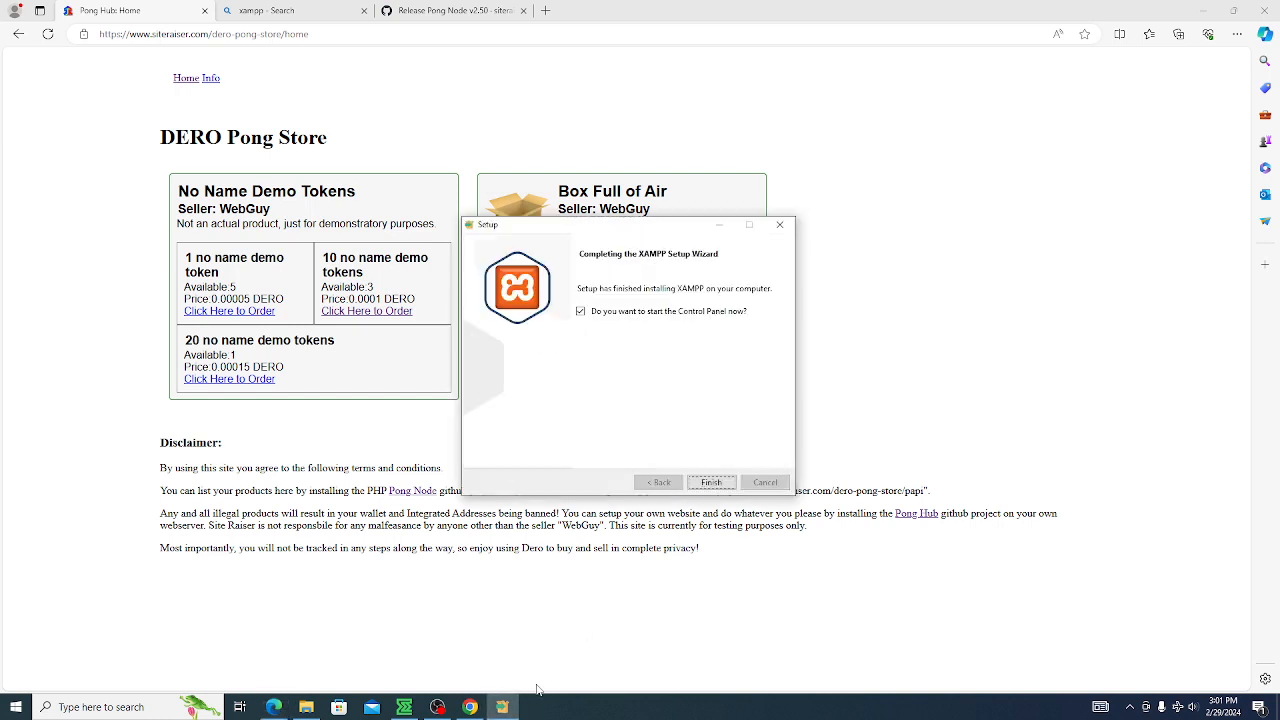
pyautogui.click(581, 312)
pyautogui.click(711, 483)
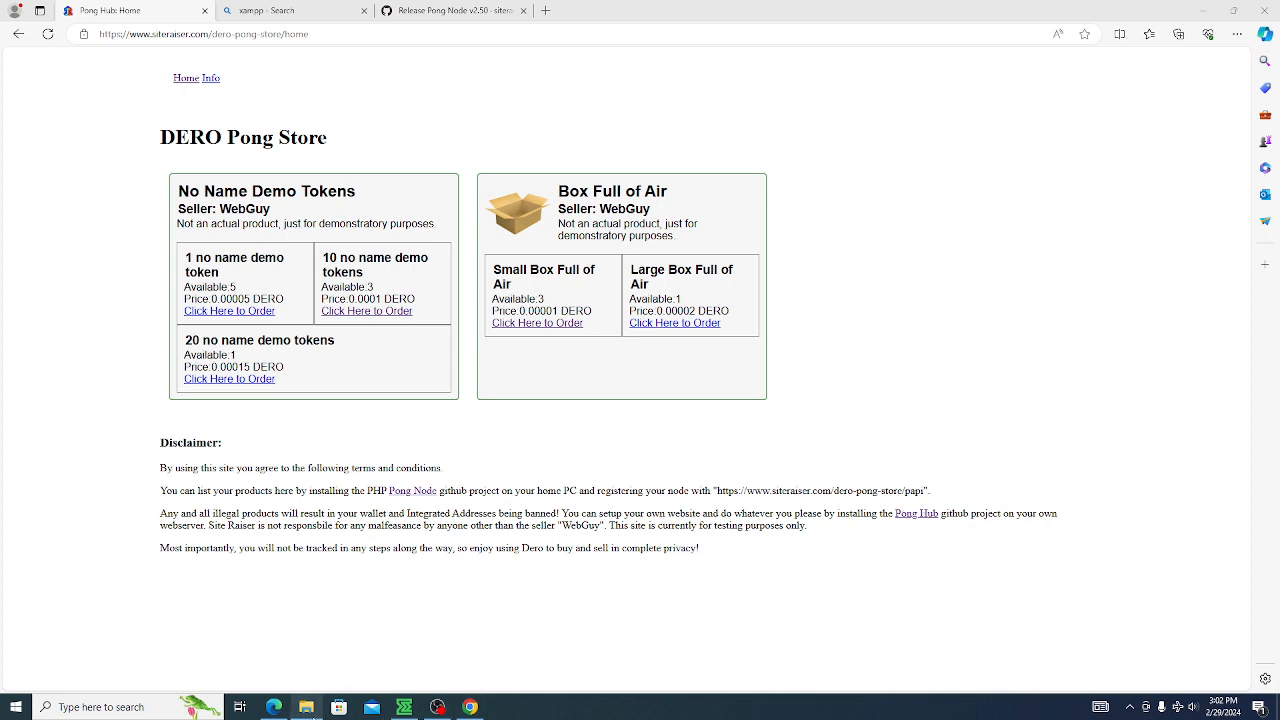
# - Open the htdocs folder inside the Desktop's xampp folder and look at the Pong Node v2.50 release page, returning to htdocs
pyautogui.click(316, 710)
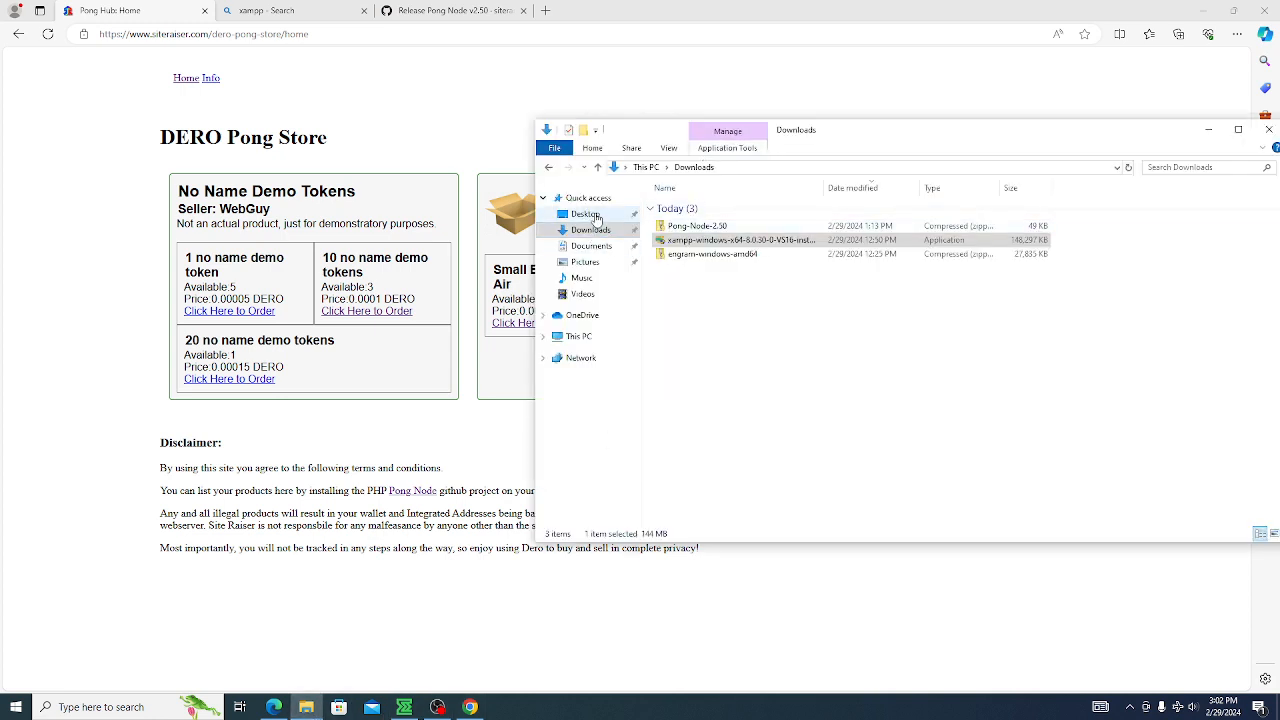
pyautogui.click(592, 215)
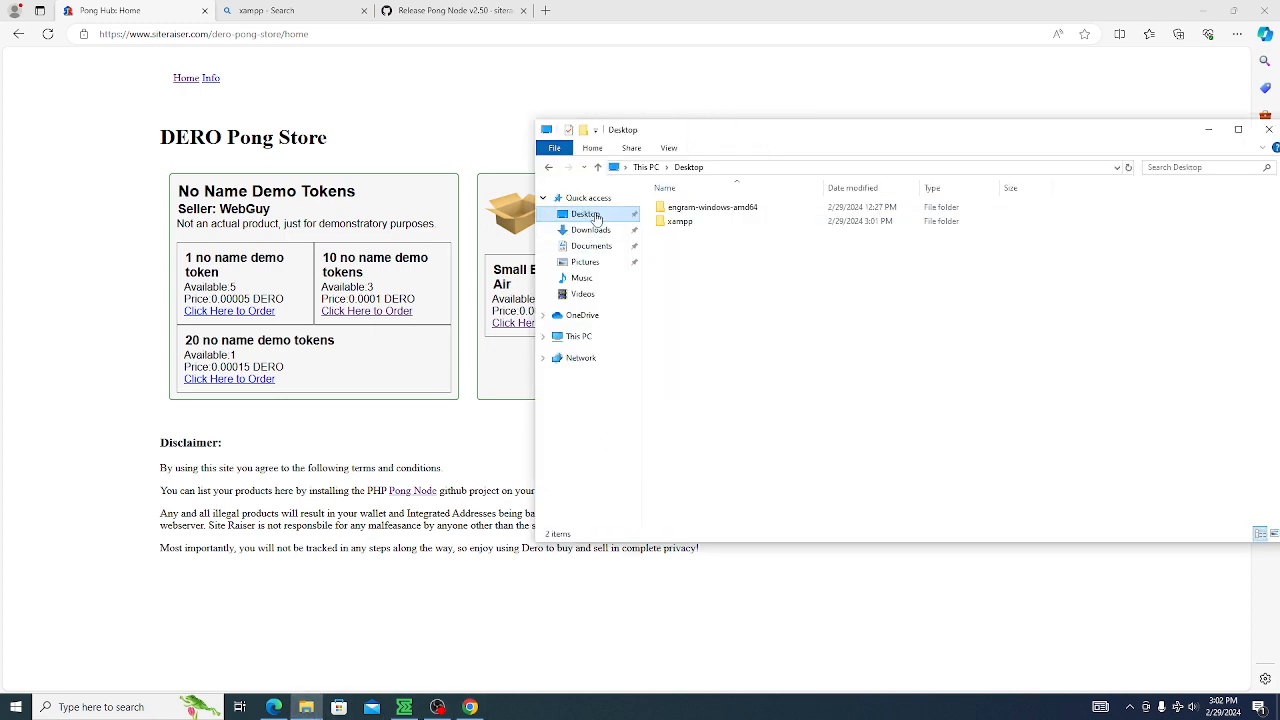
pyautogui.doubleClick(713, 226)
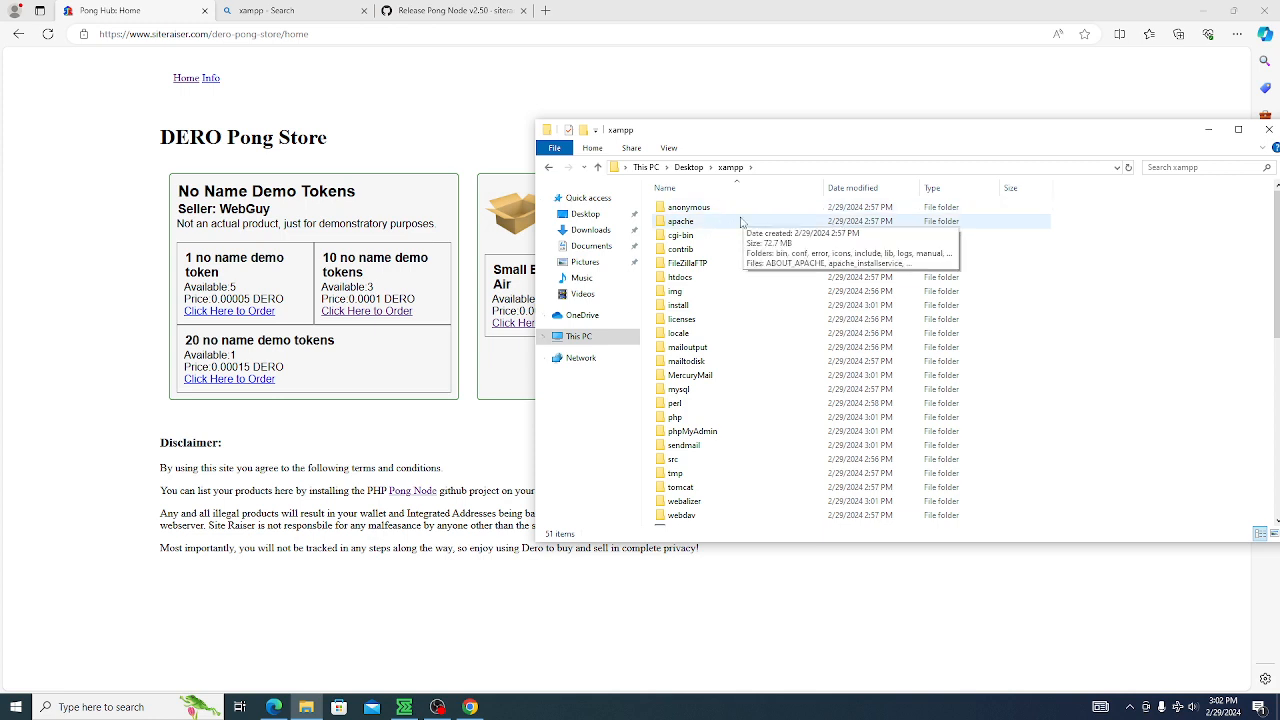
pyautogui.scroll(-1, 757, 286)
pyautogui.scroll(1, 757, 286)
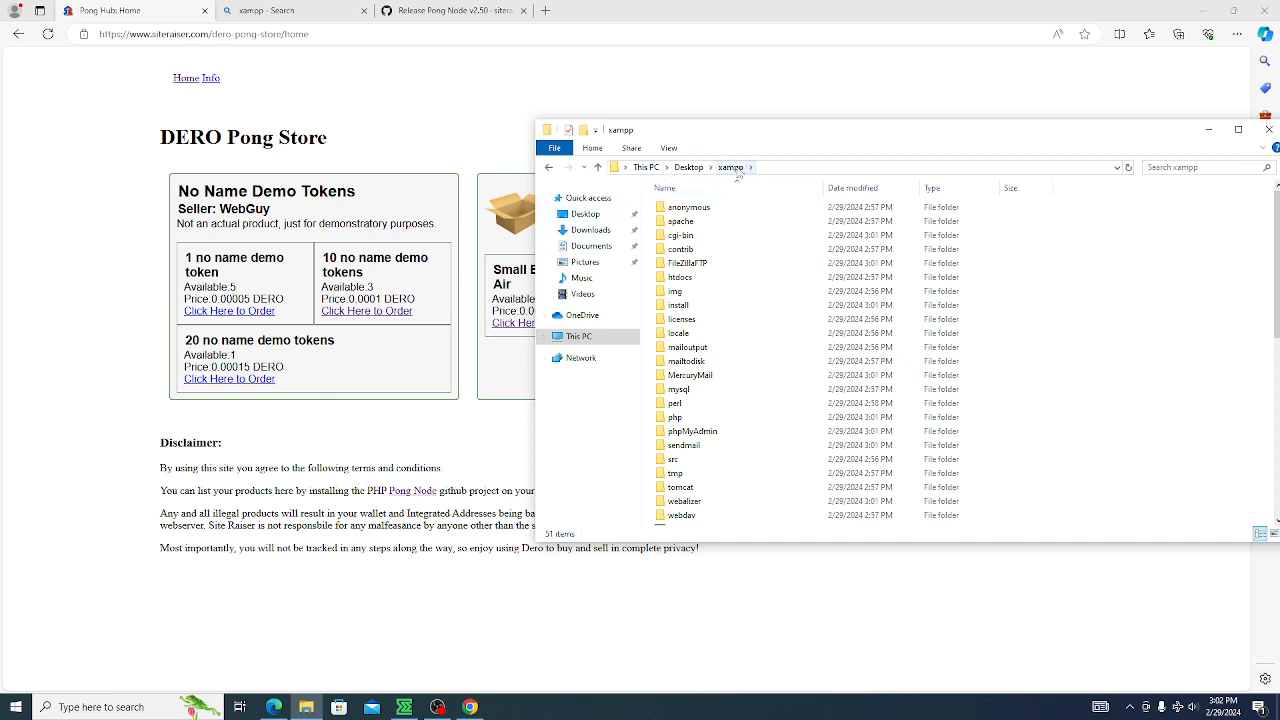
pyautogui.click(718, 280)
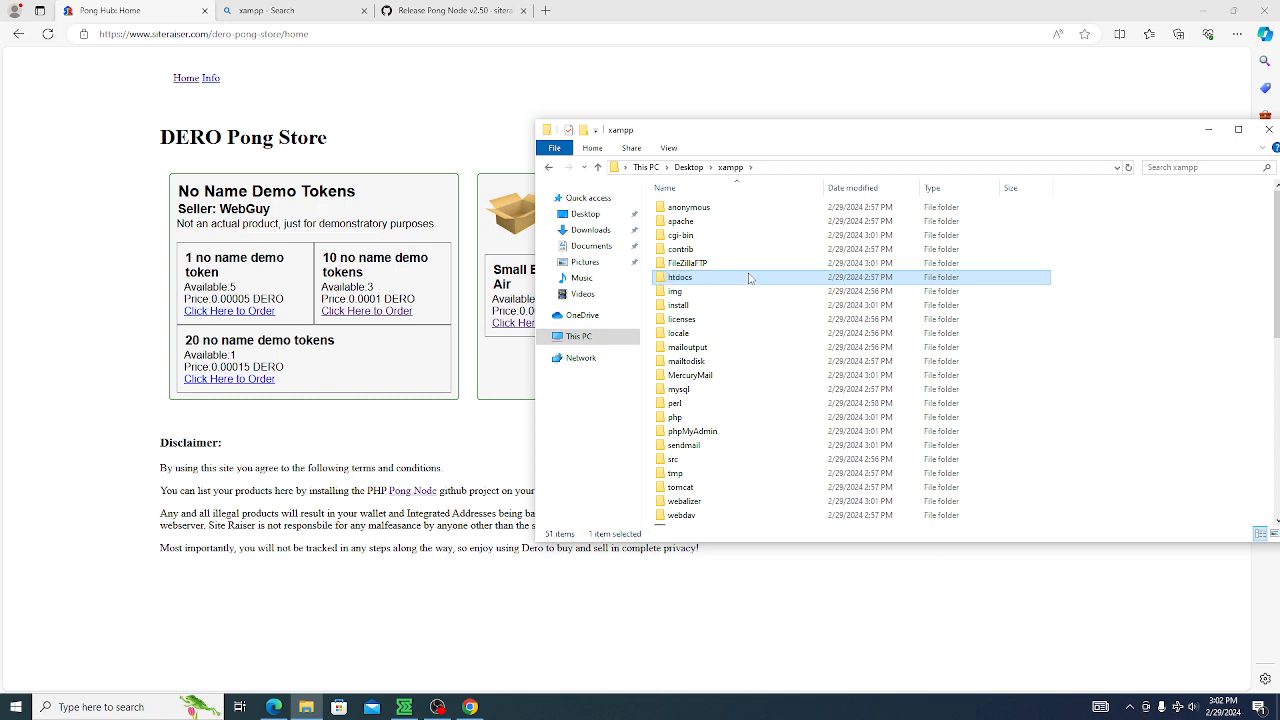
pyautogui.doubleClick(745, 280)
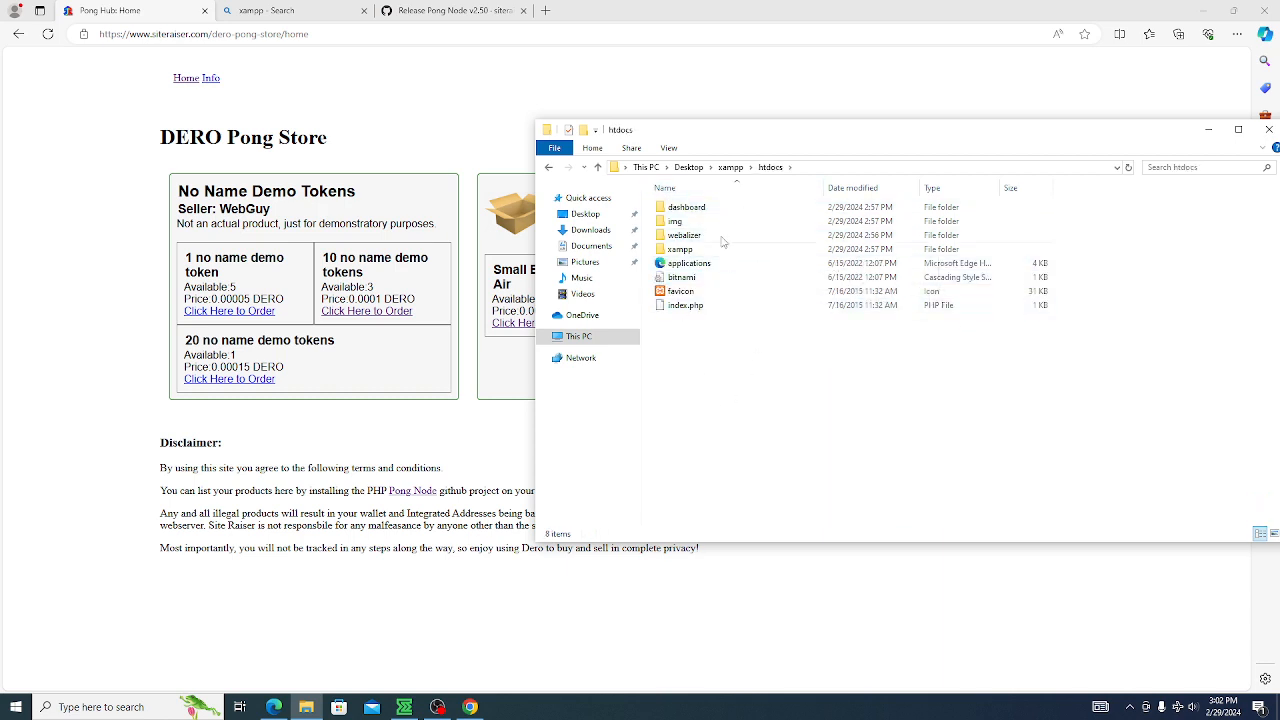
pyautogui.click(443, 12)
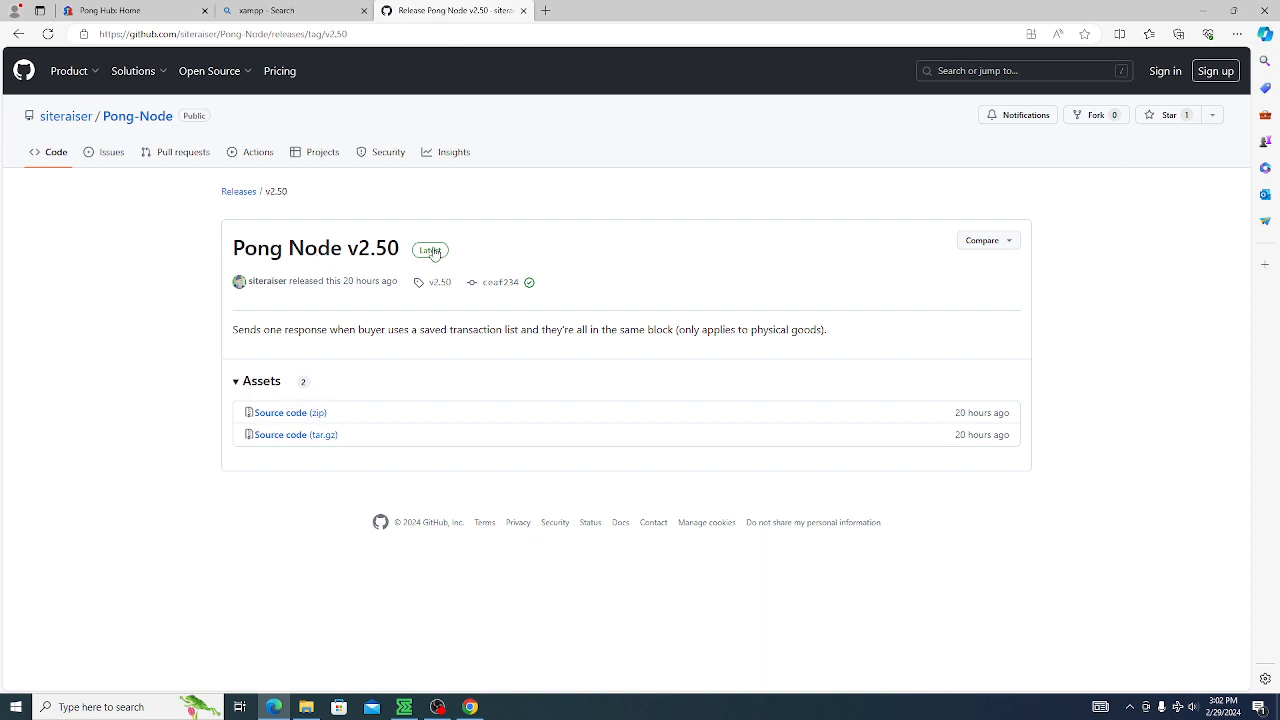
pyautogui.click(308, 710)
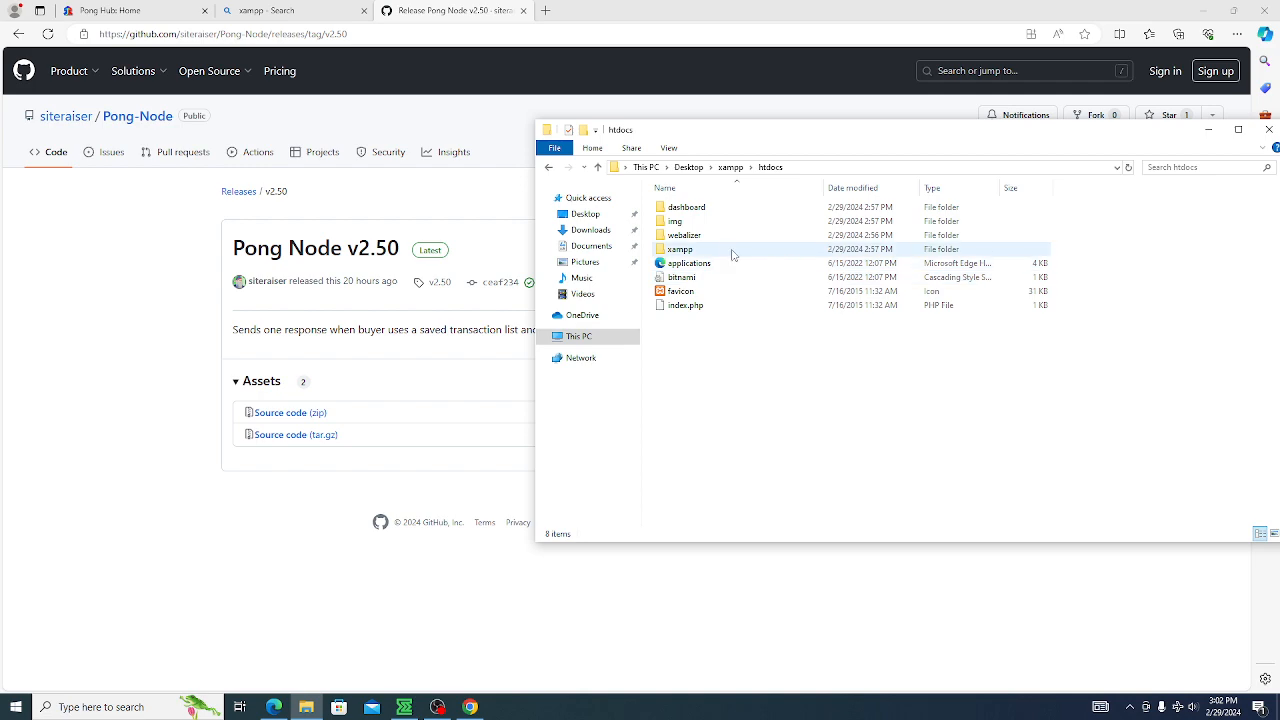
# - Launch the XAMPP Control Panel and start the Apache and MySQL modules
pyautogui.click(16, 707)
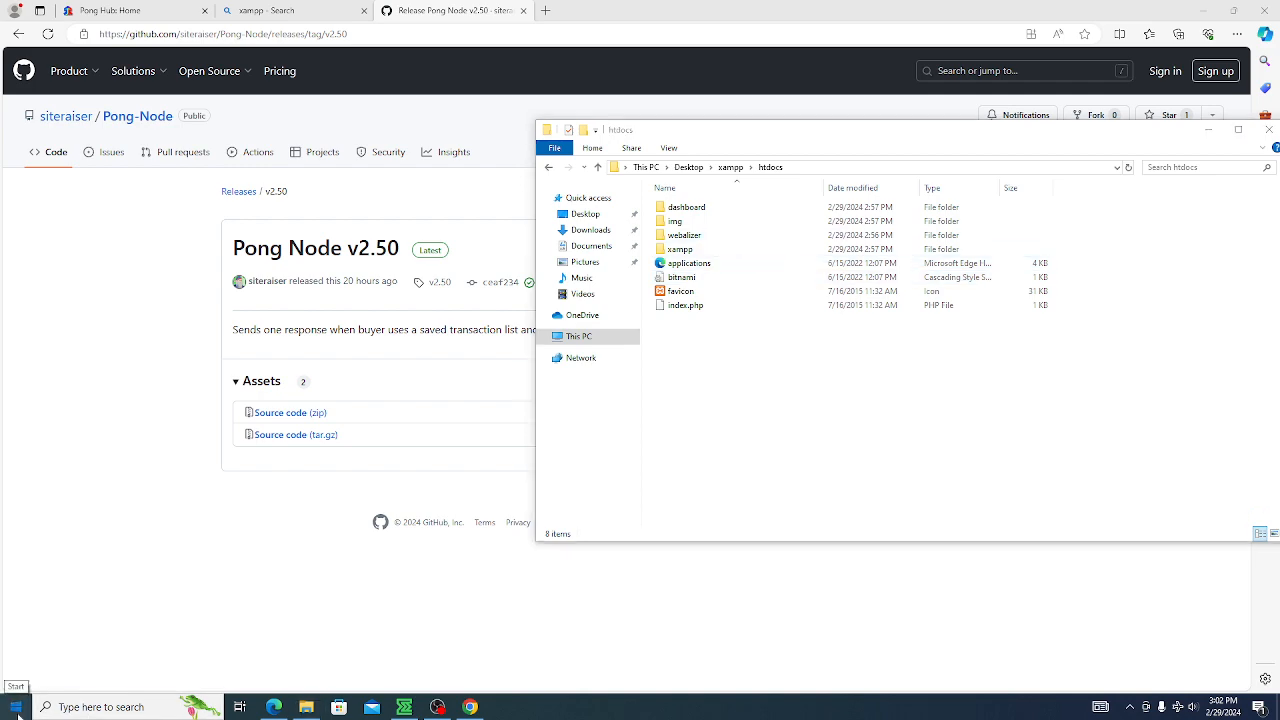
pyautogui.scroll(-10, 172, 549)
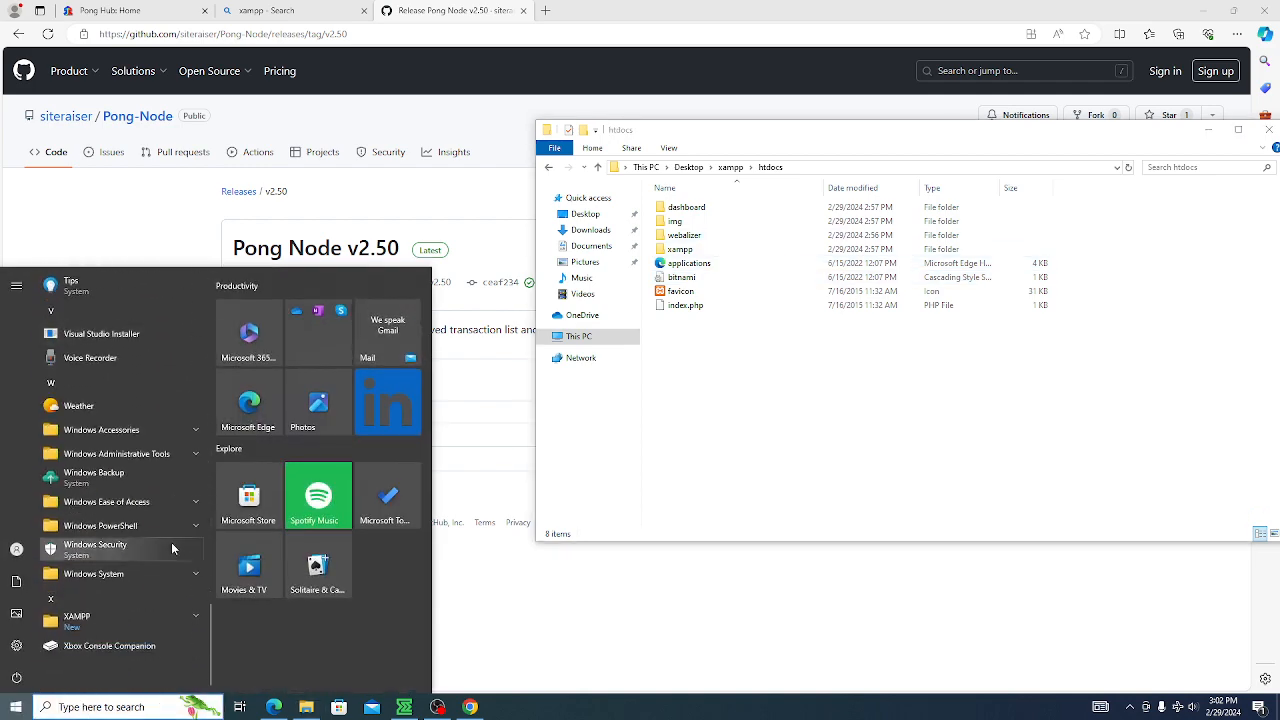
pyautogui.click(172, 618)
pyautogui.scroll(-2, 188, 497)
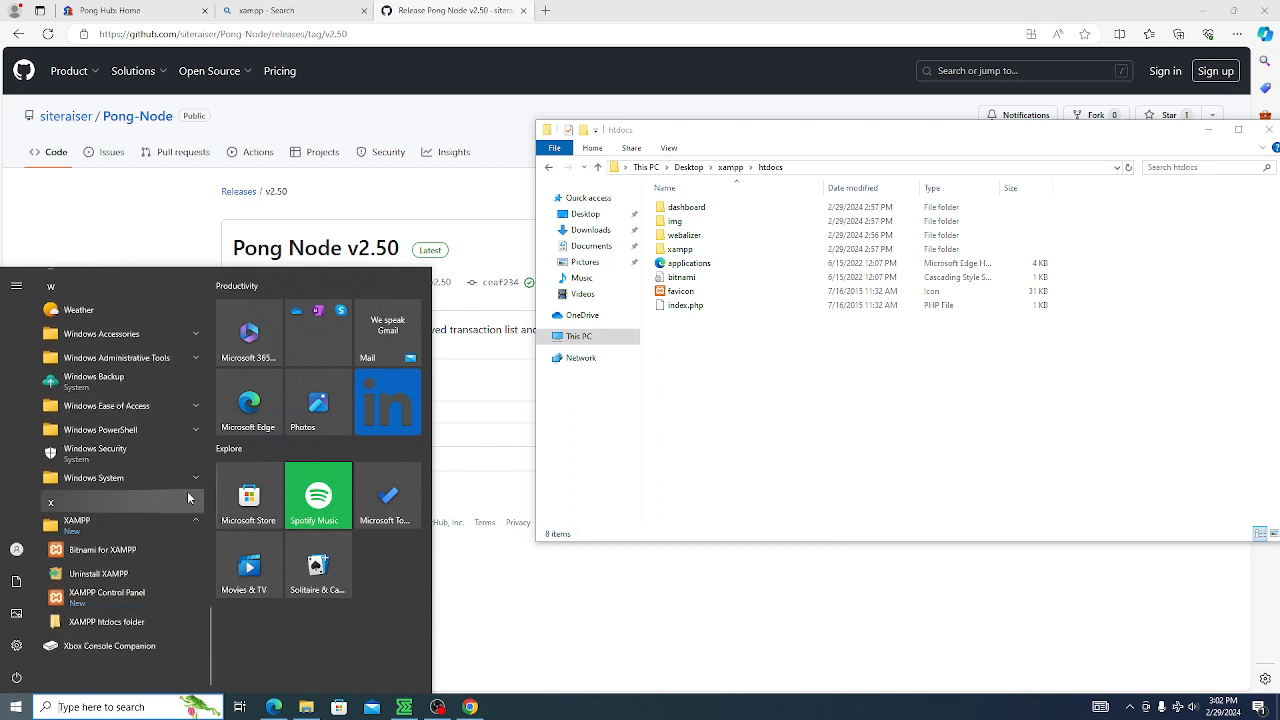
pyautogui.click(120, 598)
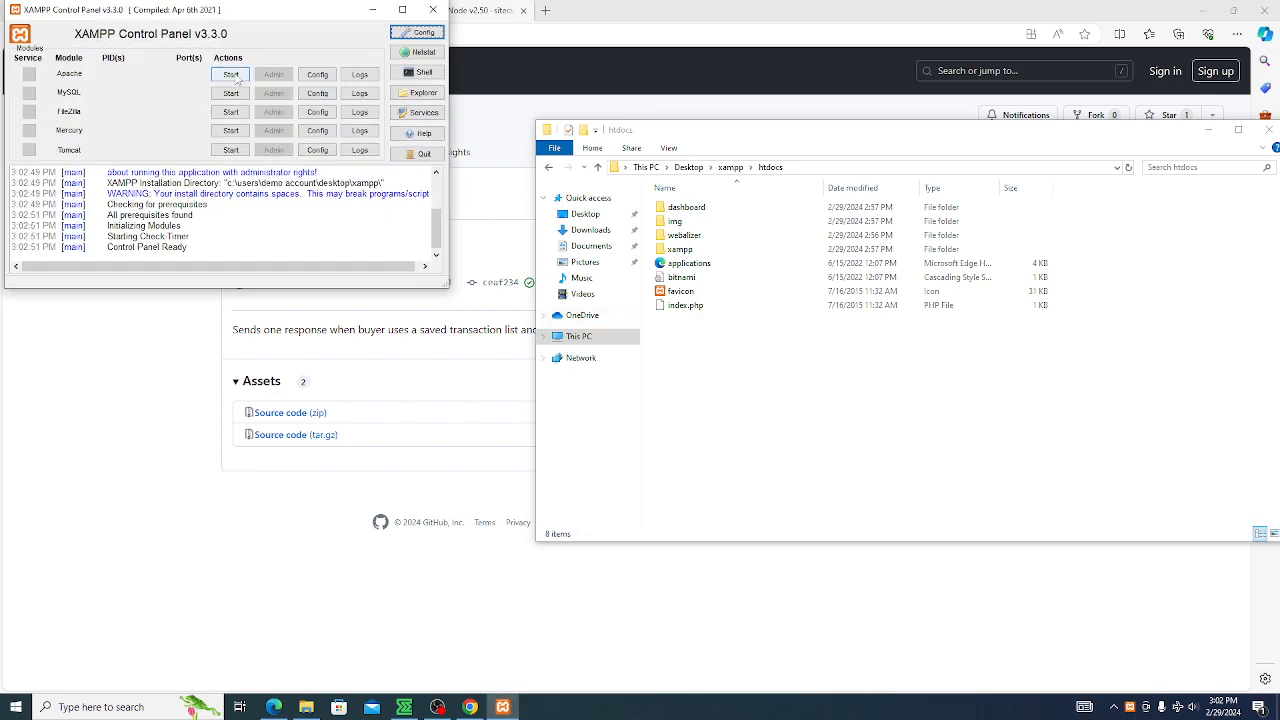
pyautogui.click(233, 76)
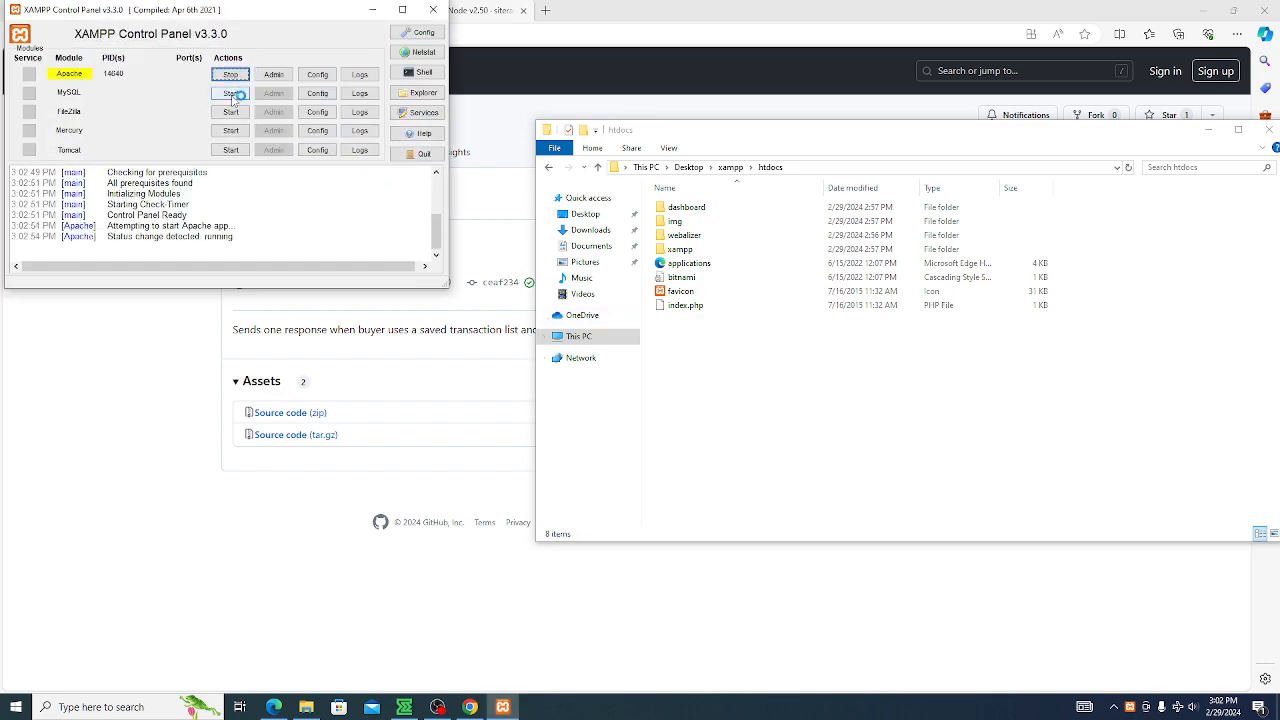
pyautogui.click(233, 94)
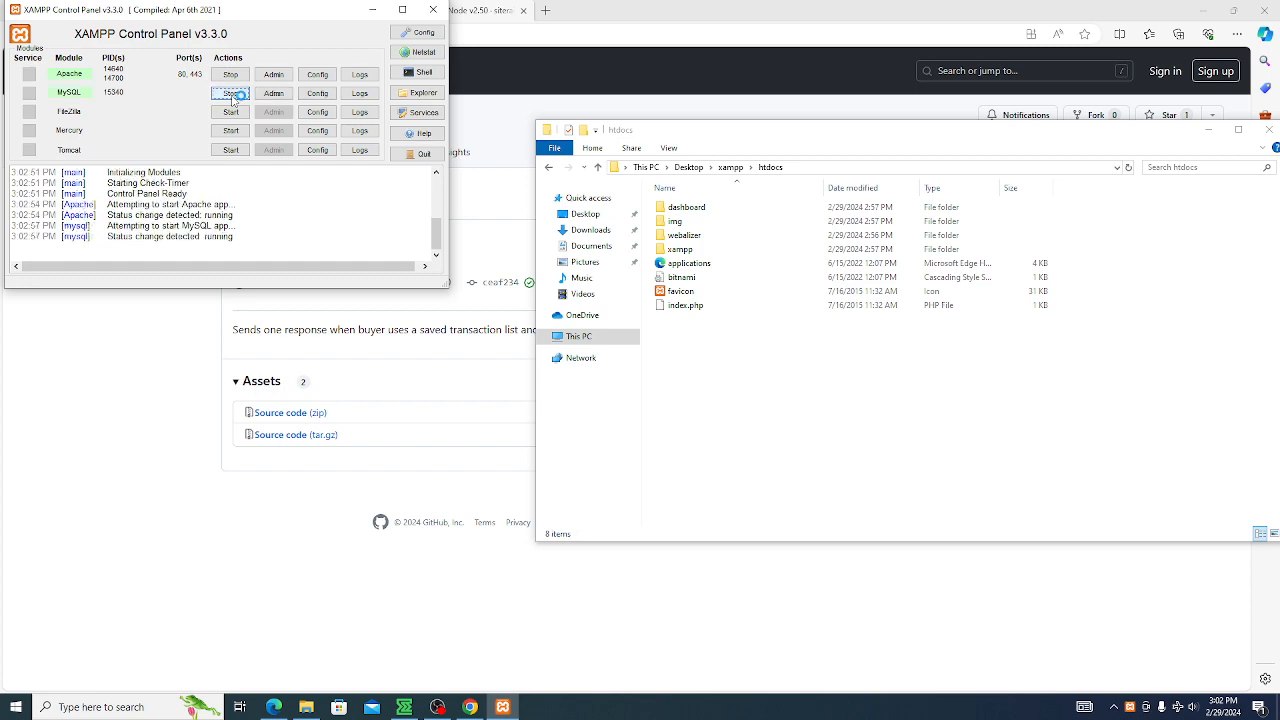
# - Load localhost in a new browser tab to check the XAMPP web server
pyautogui.click(597, 12)
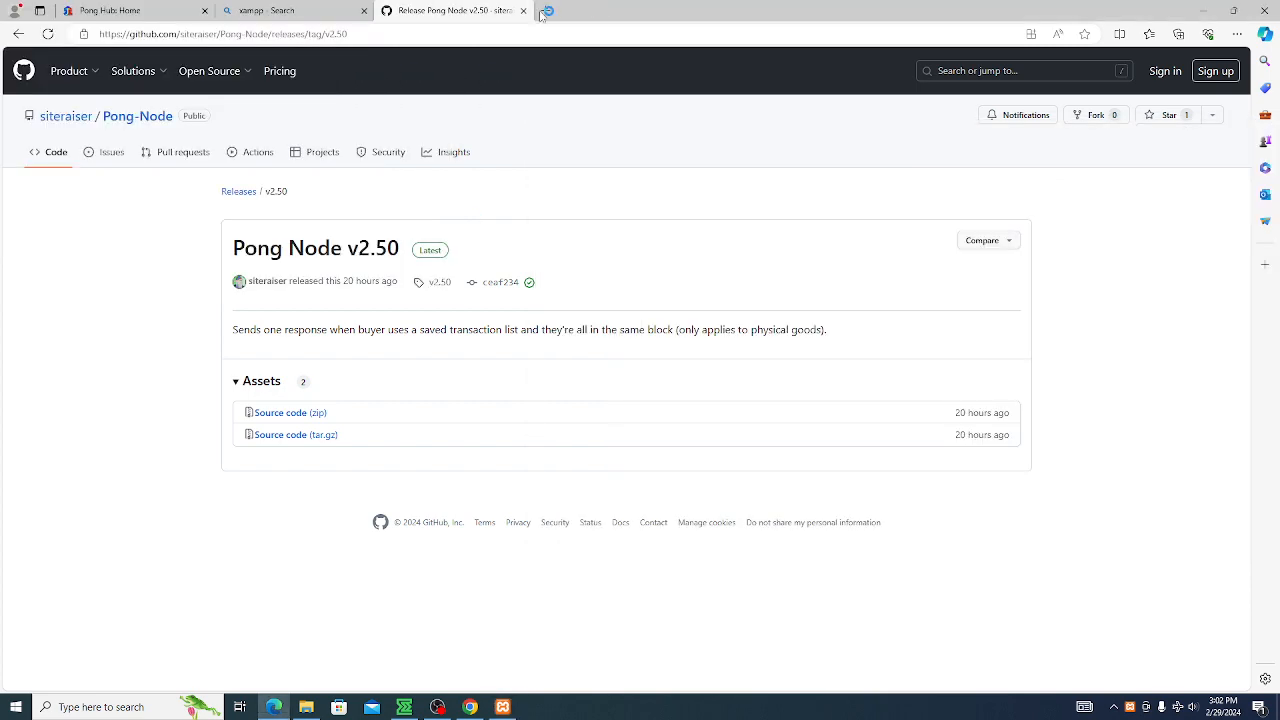
pyautogui.click(545, 10)
pyautogui.click(306, 706)
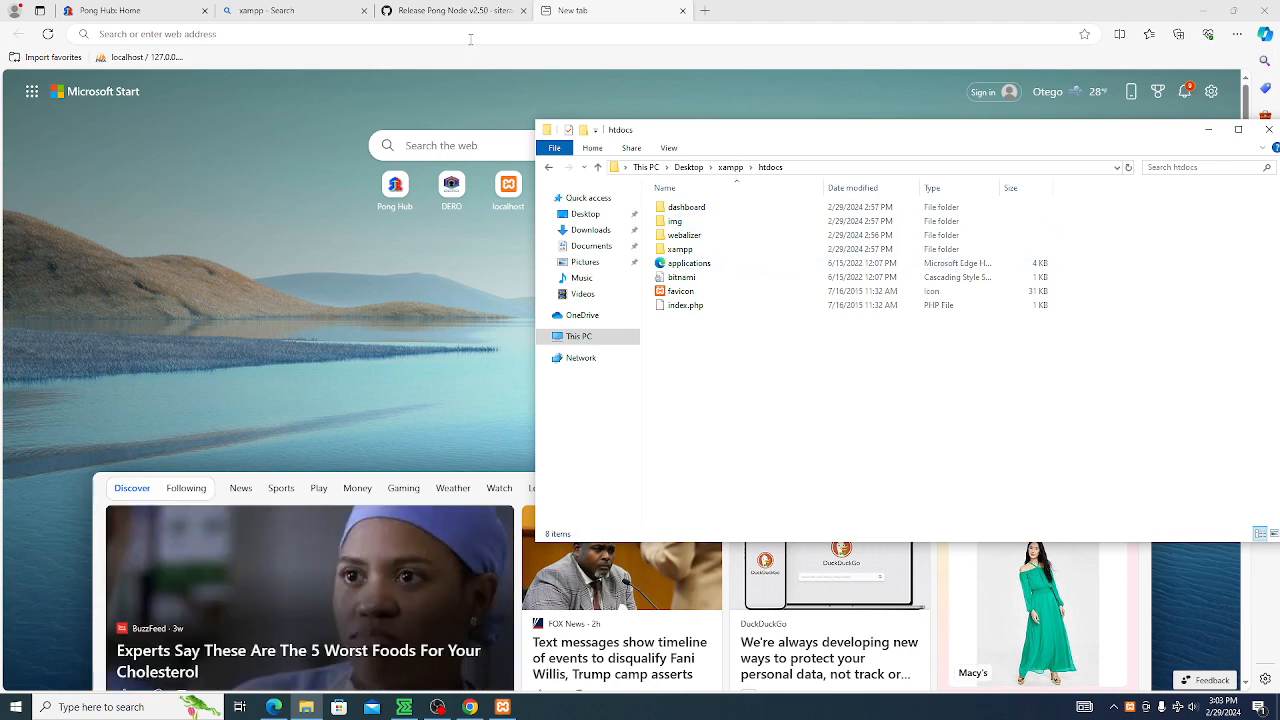
pyautogui.click(578, 34)
pyautogui.write('localhost')
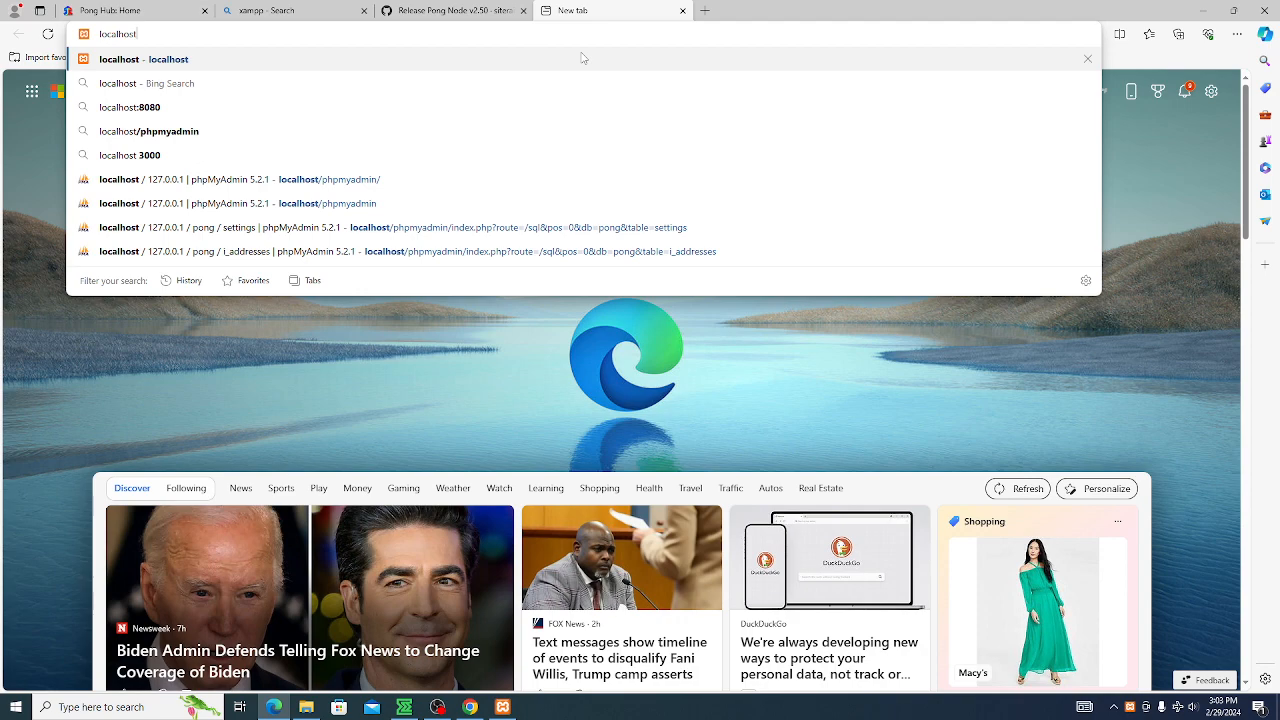
pyautogui.click(583, 58)
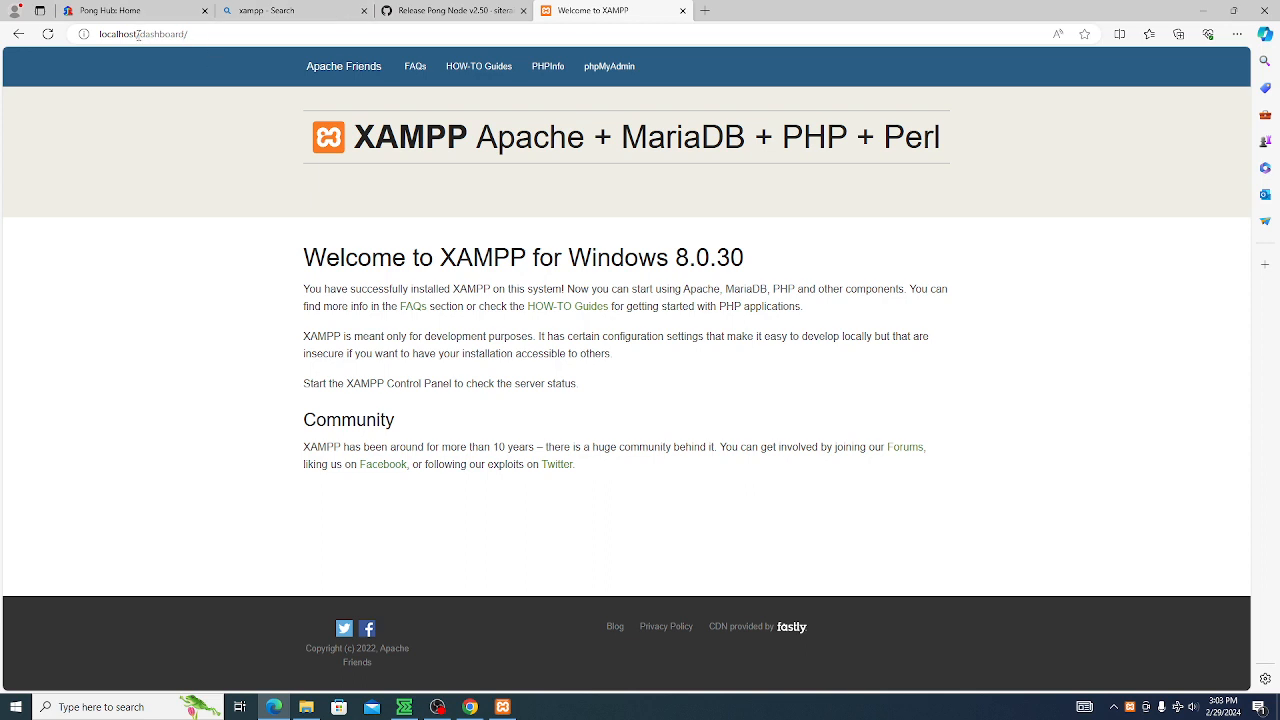
# - Go to localhost/phpmyadmin in the same browser tab
pyautogui.moveTo(141, 35); pyautogui.dragTo(188, 35)
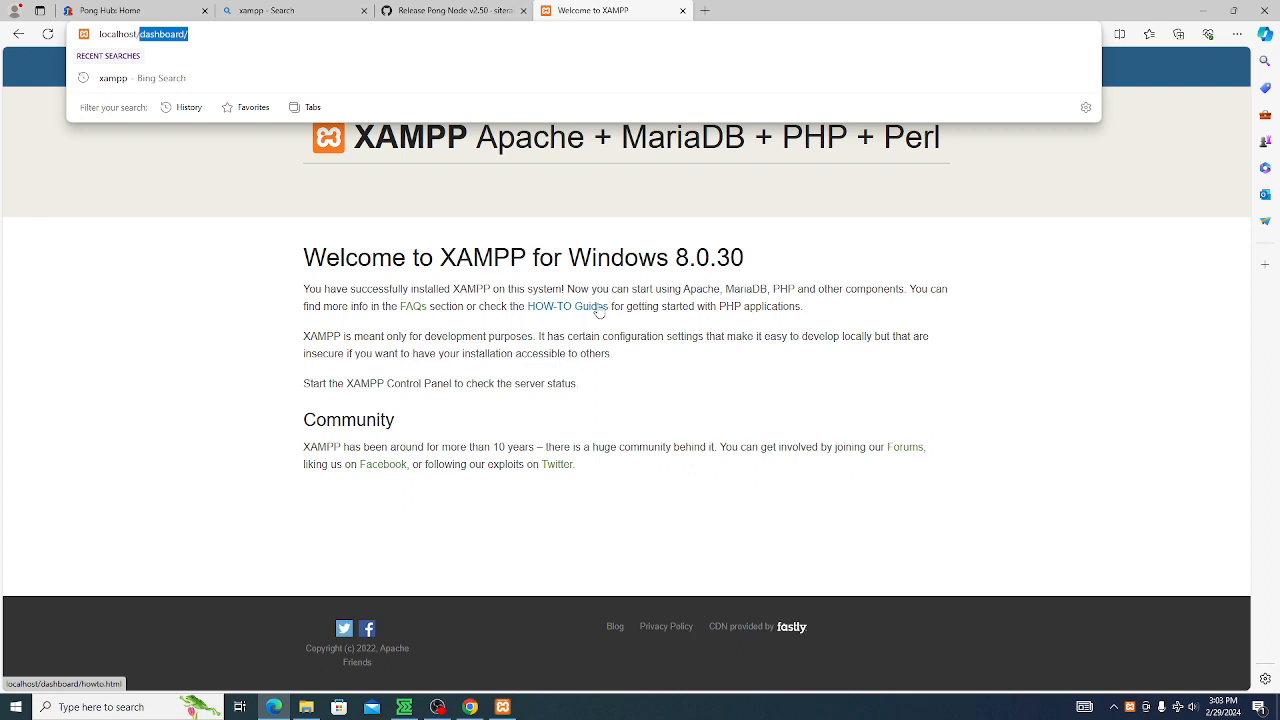
pyautogui.write('php')
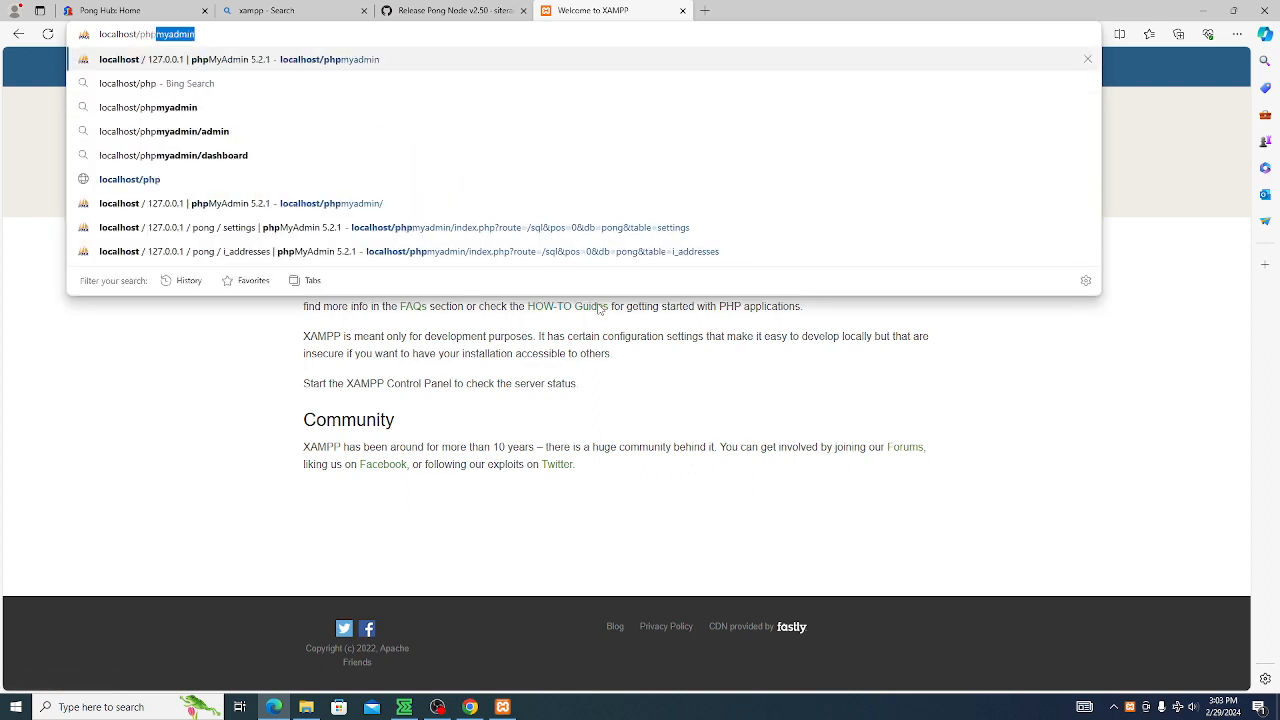
pyautogui.write('myadmin')
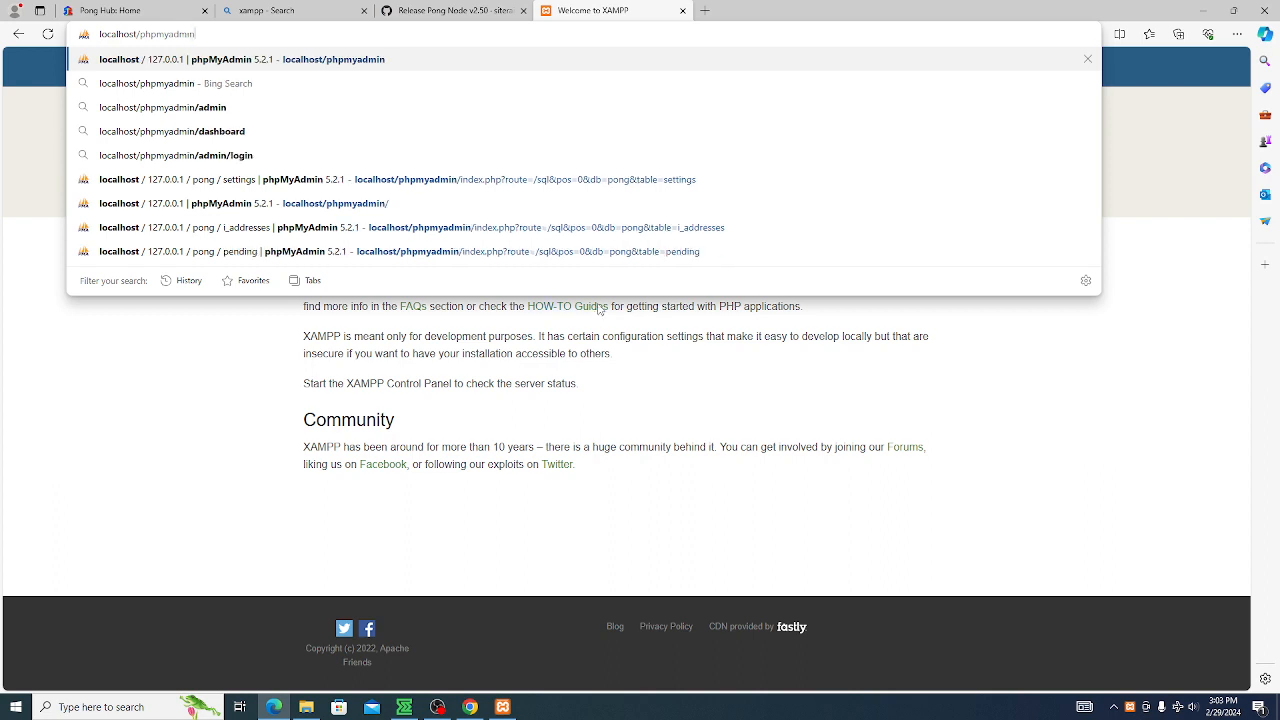
pyautogui.press('Return')
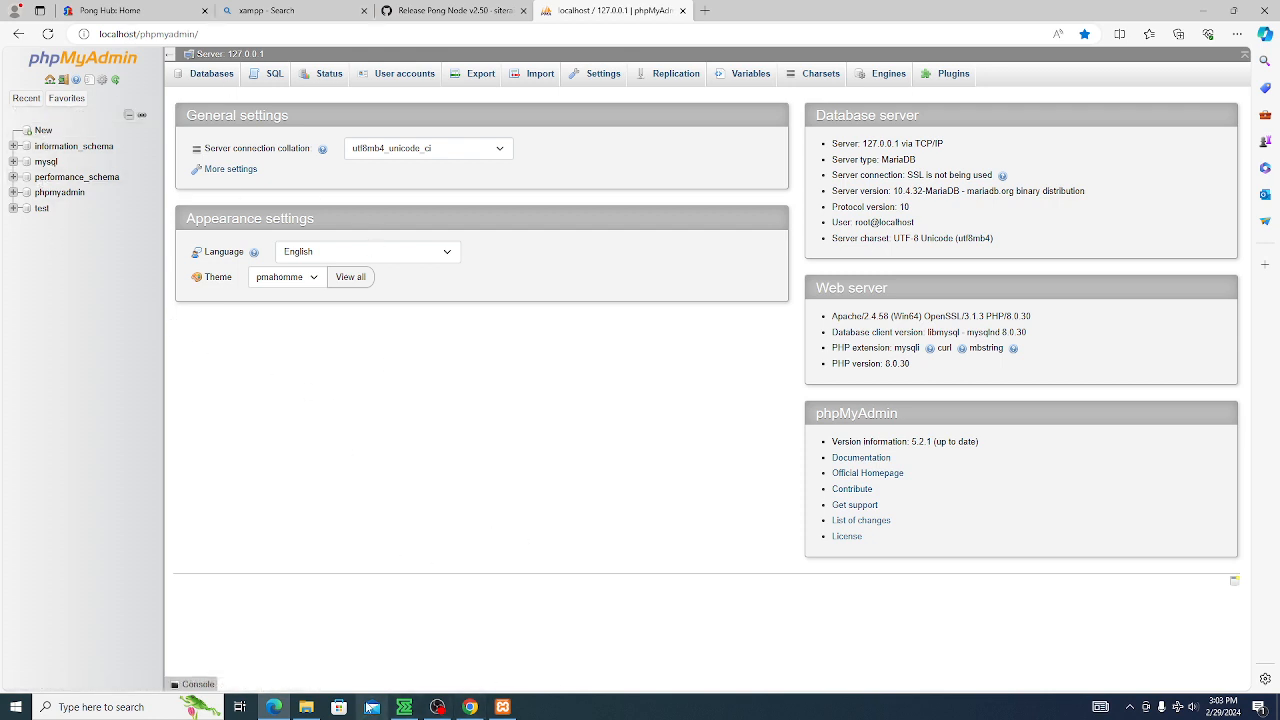
# - Rename the htdocs folder inside the xampp folder to htdocs-old
pyautogui.click(306, 707)
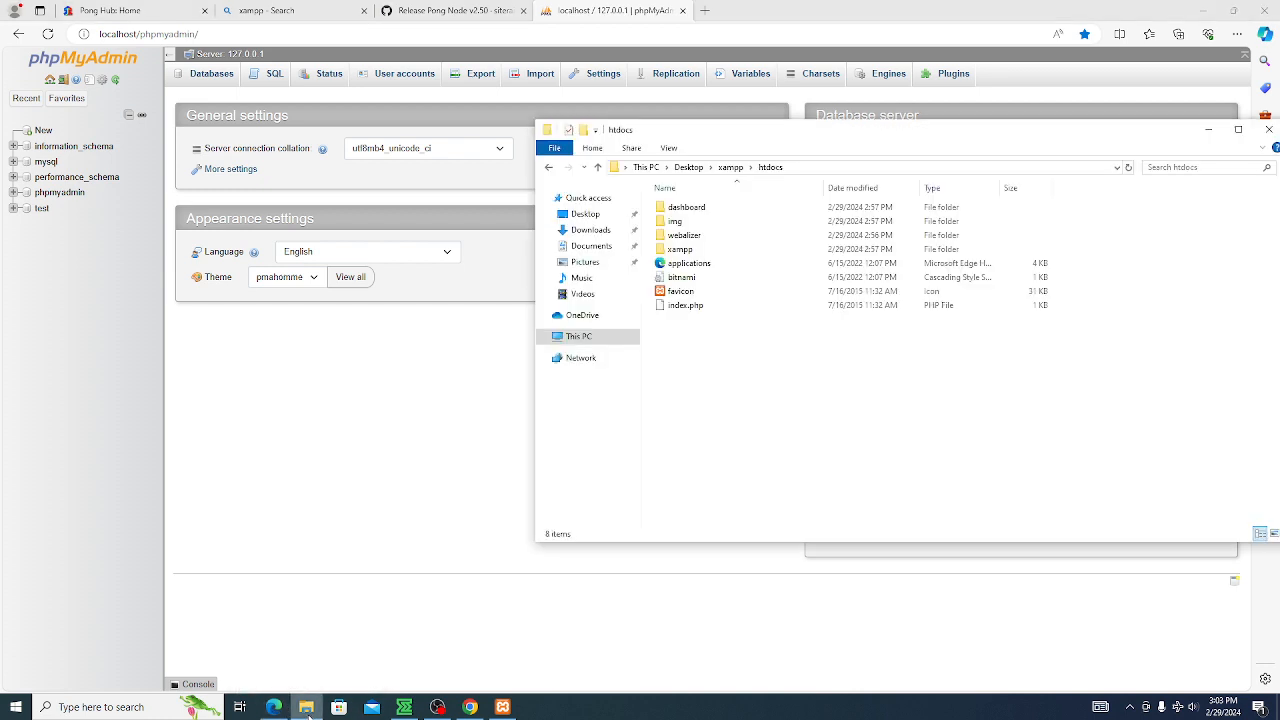
pyautogui.click(731, 168)
pyautogui.rightClick(704, 277)
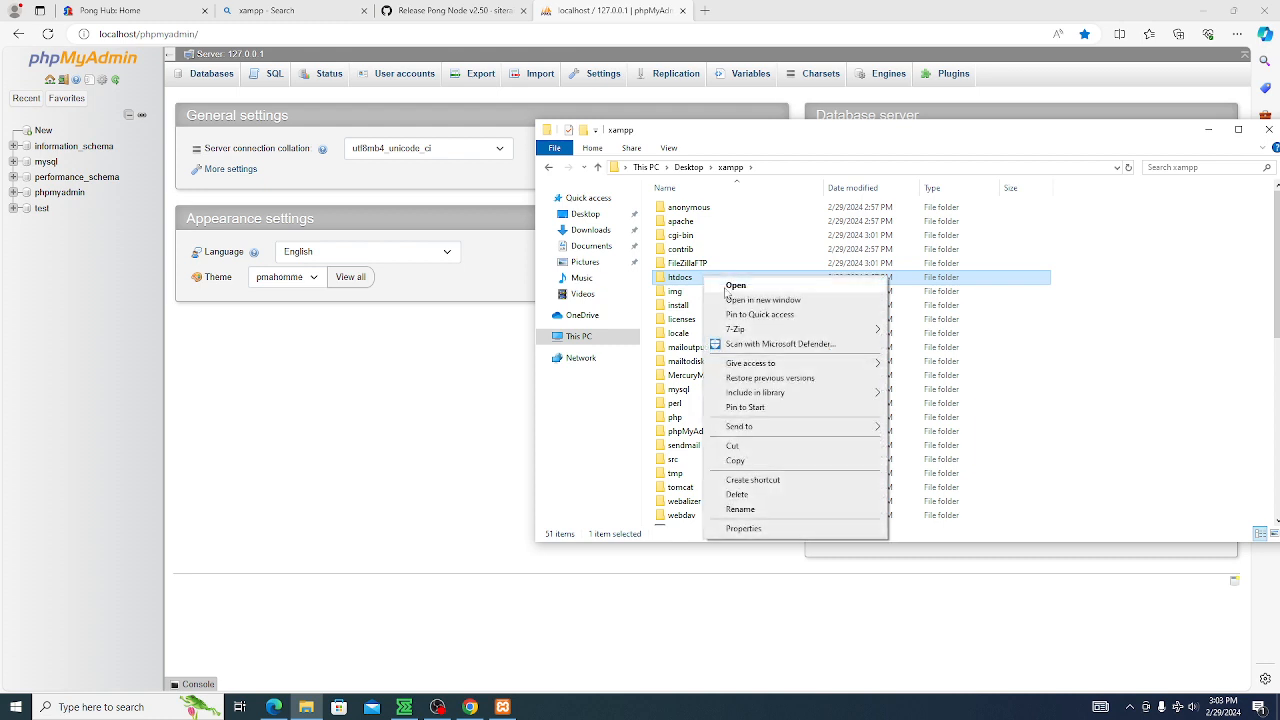
pyautogui.click(769, 509)
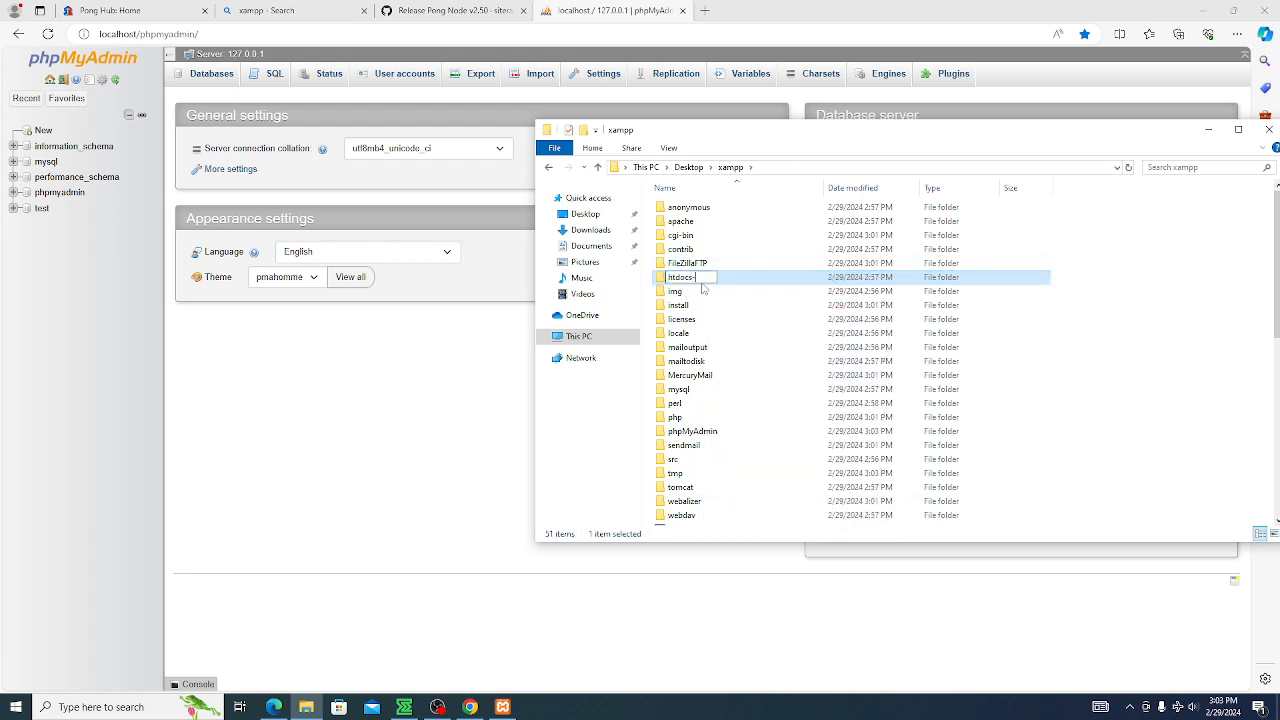
pyautogui.click(1115, 272)
# - Create a new folder named htdocs inside the xampp folder and open it
pyautogui.rightClick(1094, 255)
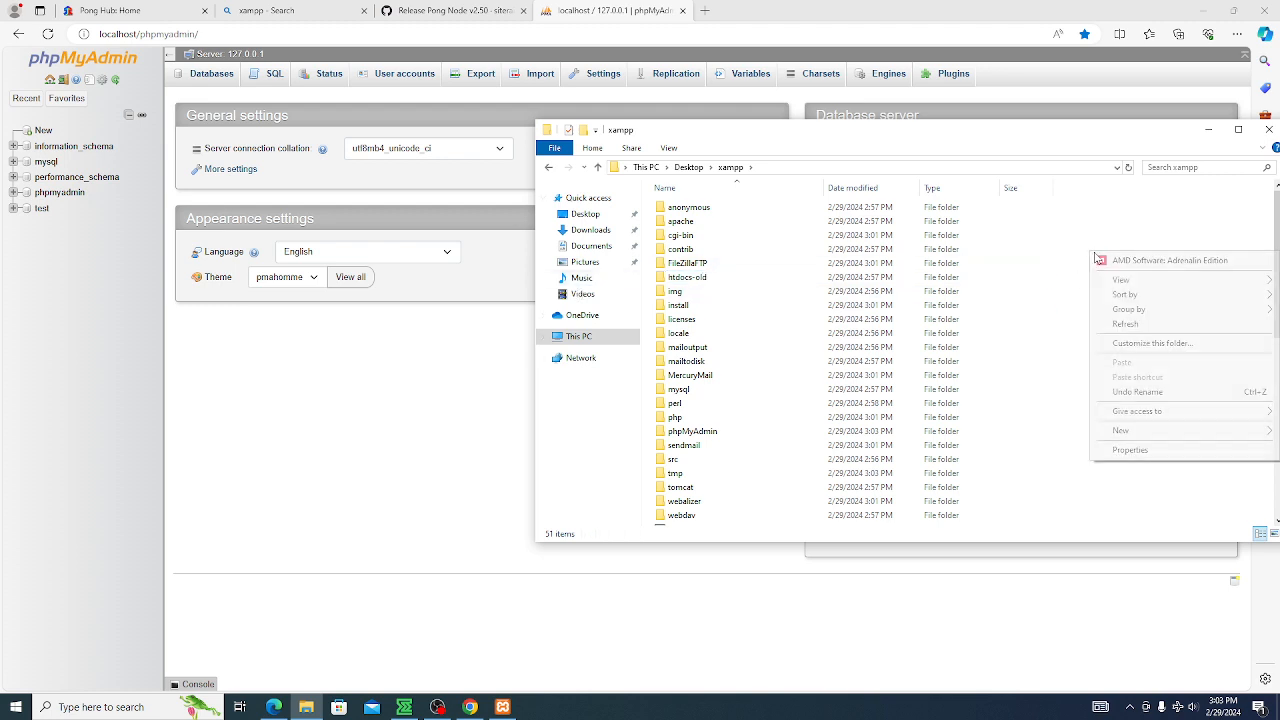
pyautogui.click(1149, 440)
pyautogui.click(997, 433)
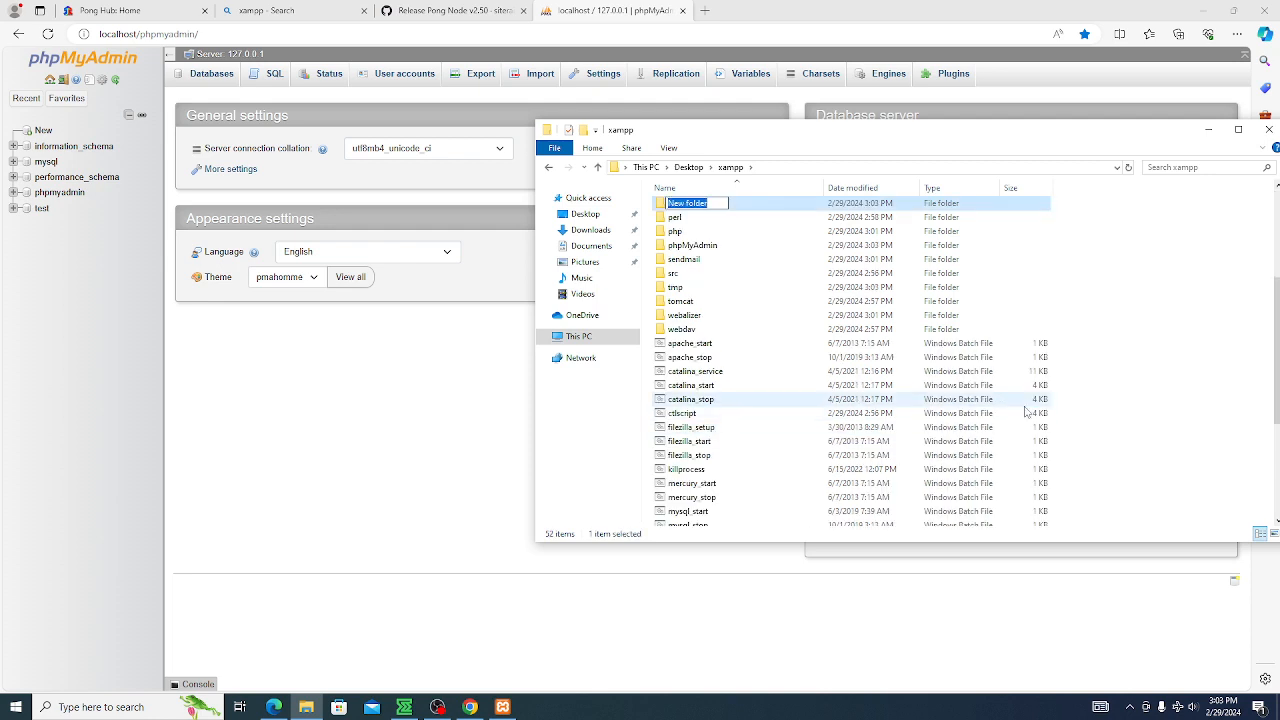
pyautogui.write('htdocs')
pyautogui.click(1138, 269)
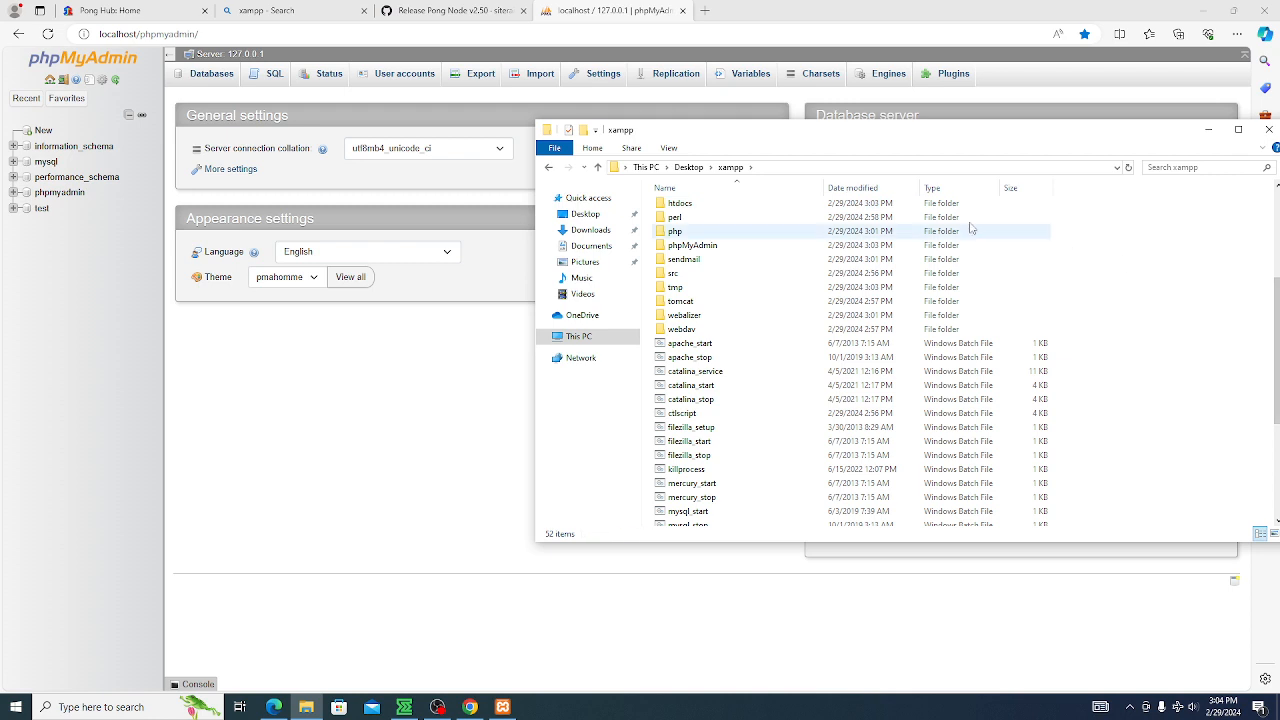
pyautogui.doubleClick(725, 206)
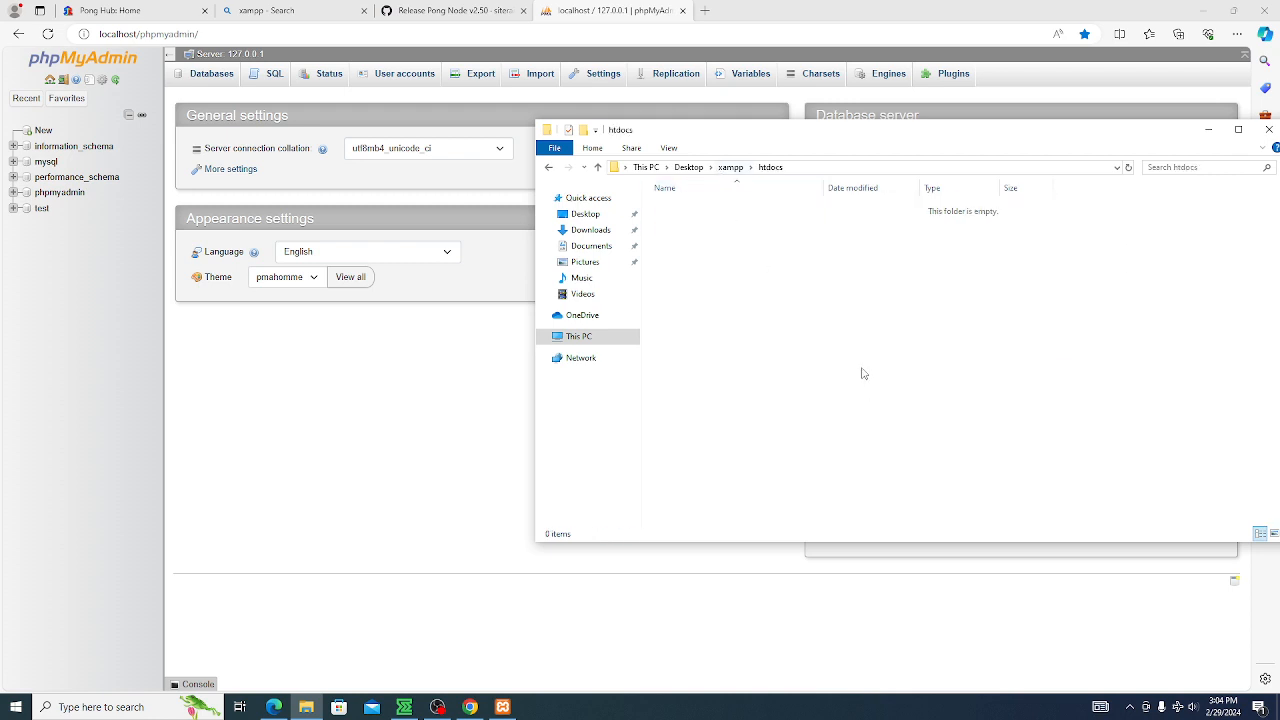
# - Extract the Pong-Node-2.50 archive in Downloads to its default destination folder
pyautogui.click(306, 707)
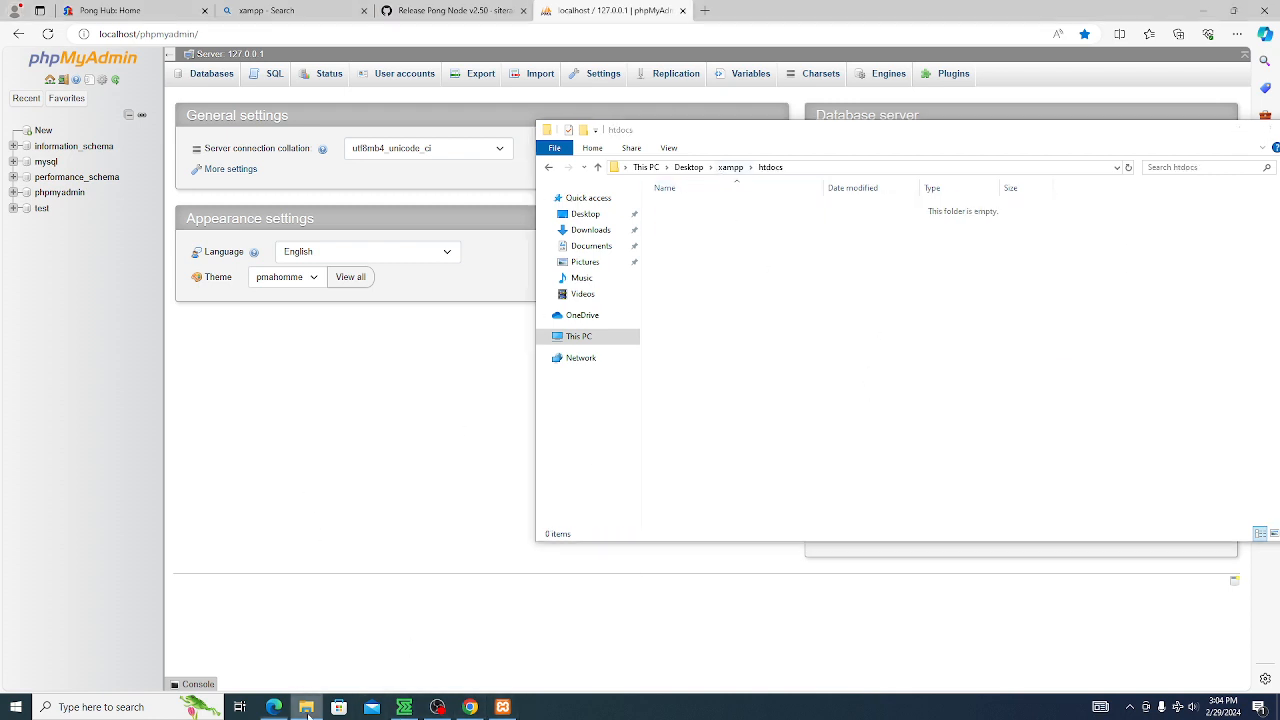
pyautogui.click(308, 709)
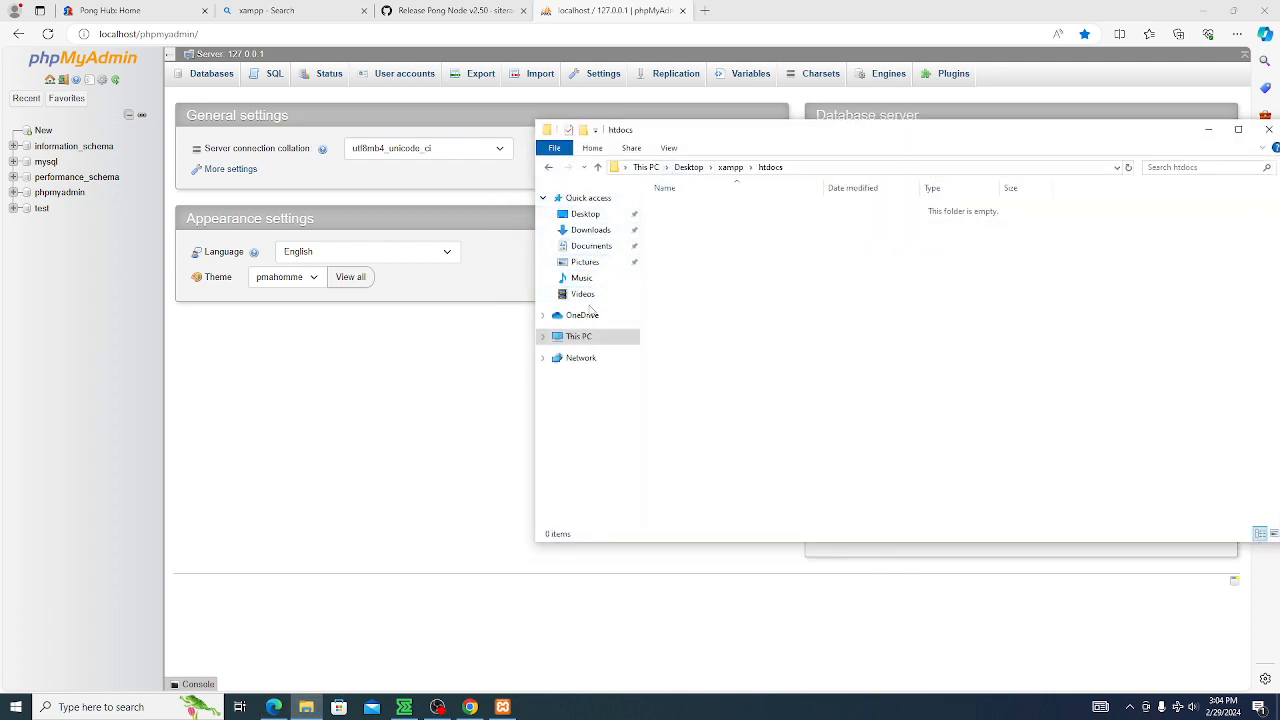
pyautogui.click(606, 231)
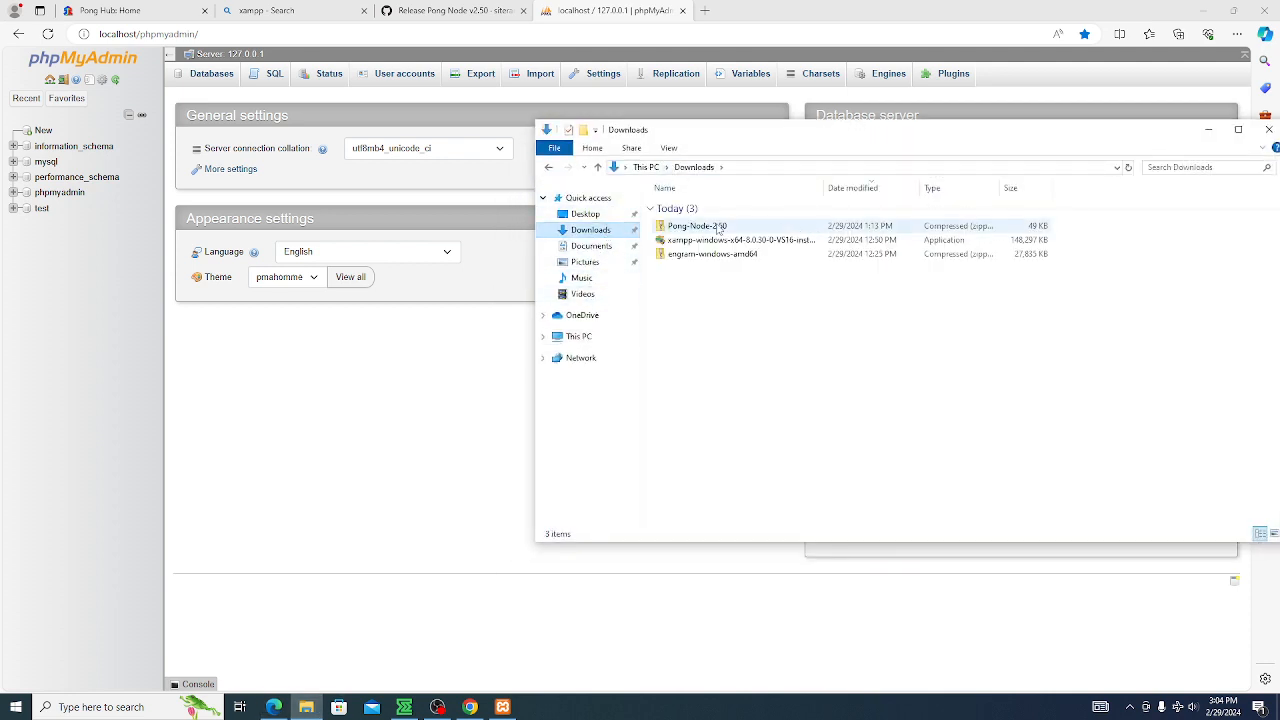
pyautogui.click(735, 228)
pyautogui.rightClick(713, 228)
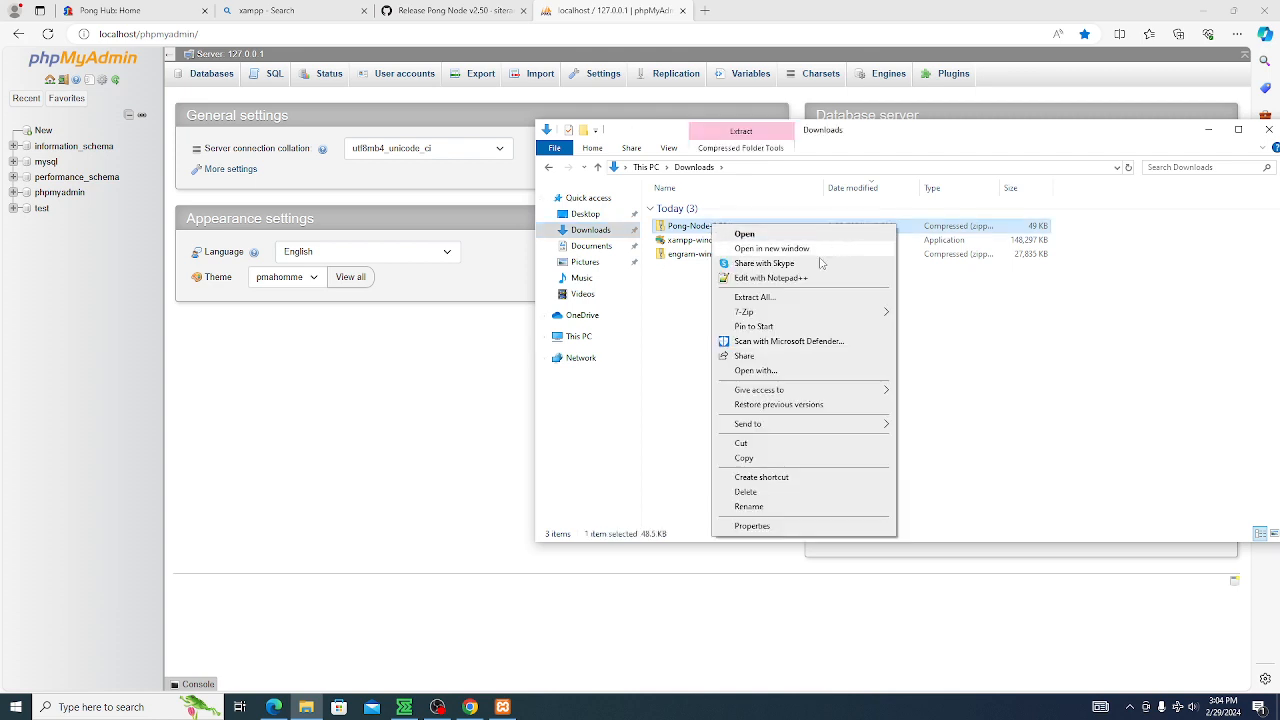
pyautogui.click(780, 297)
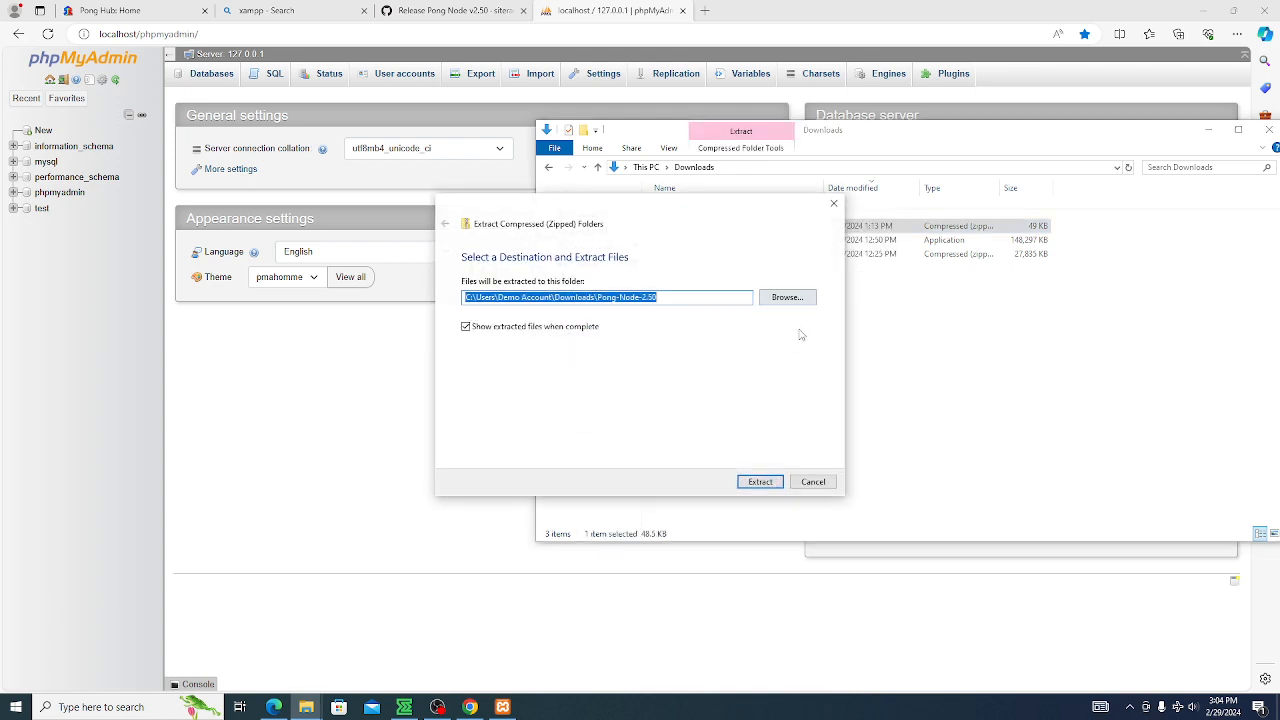
pyautogui.click(760, 481)
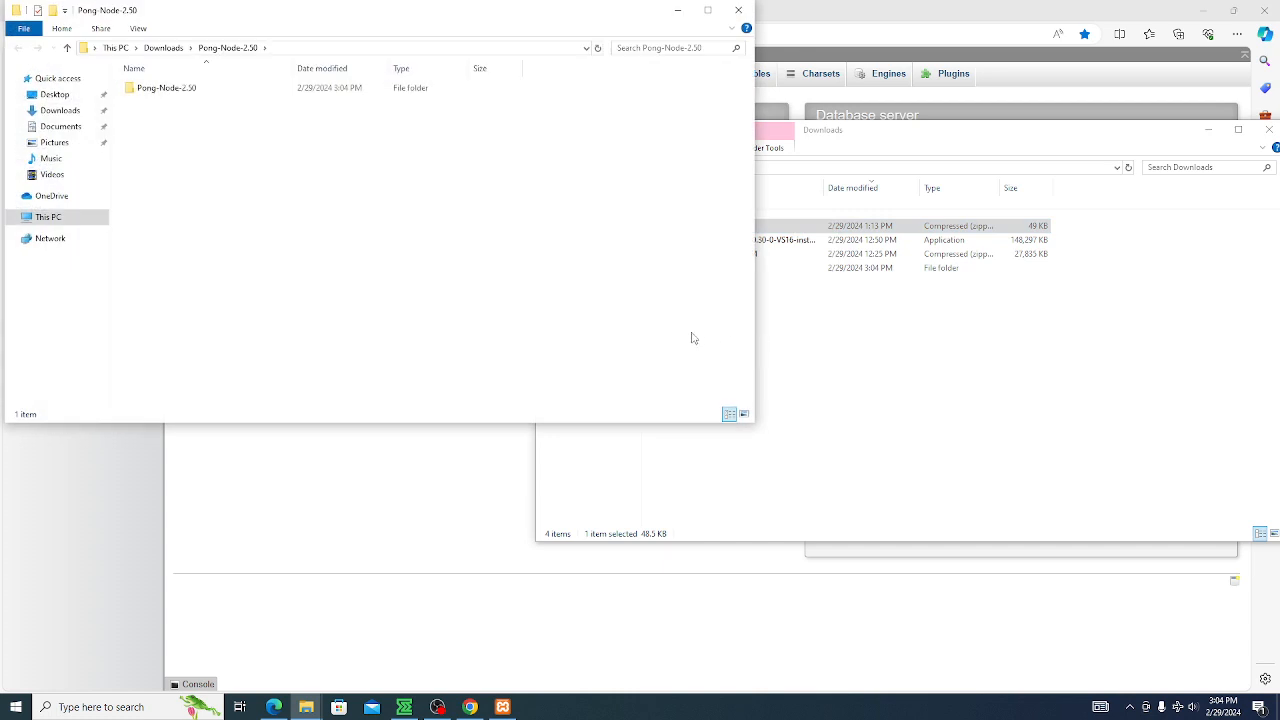
# - Copy all files and folders from the inner extracted Pong-Node-2.50 folder into the htdocs folder of xampp on the Desktop
pyautogui.doubleClick(205, 89)
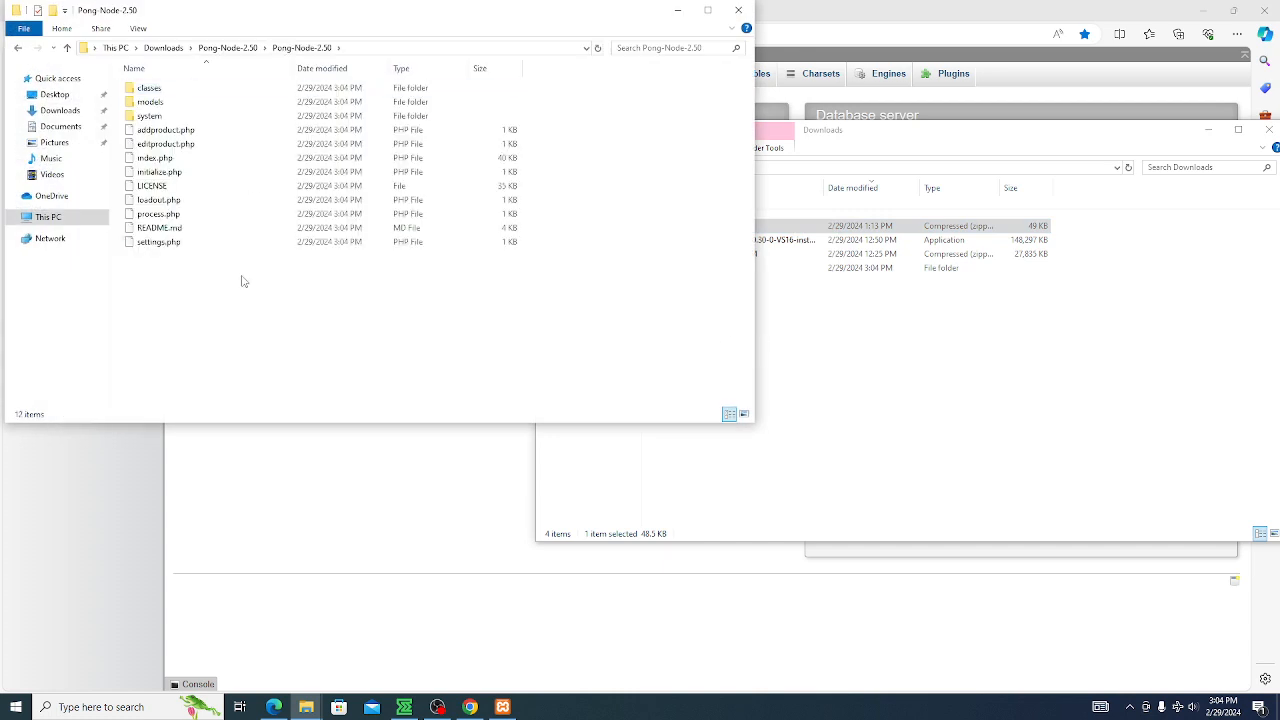
pyautogui.moveTo(241, 278); pyautogui.dragTo(169, 79)
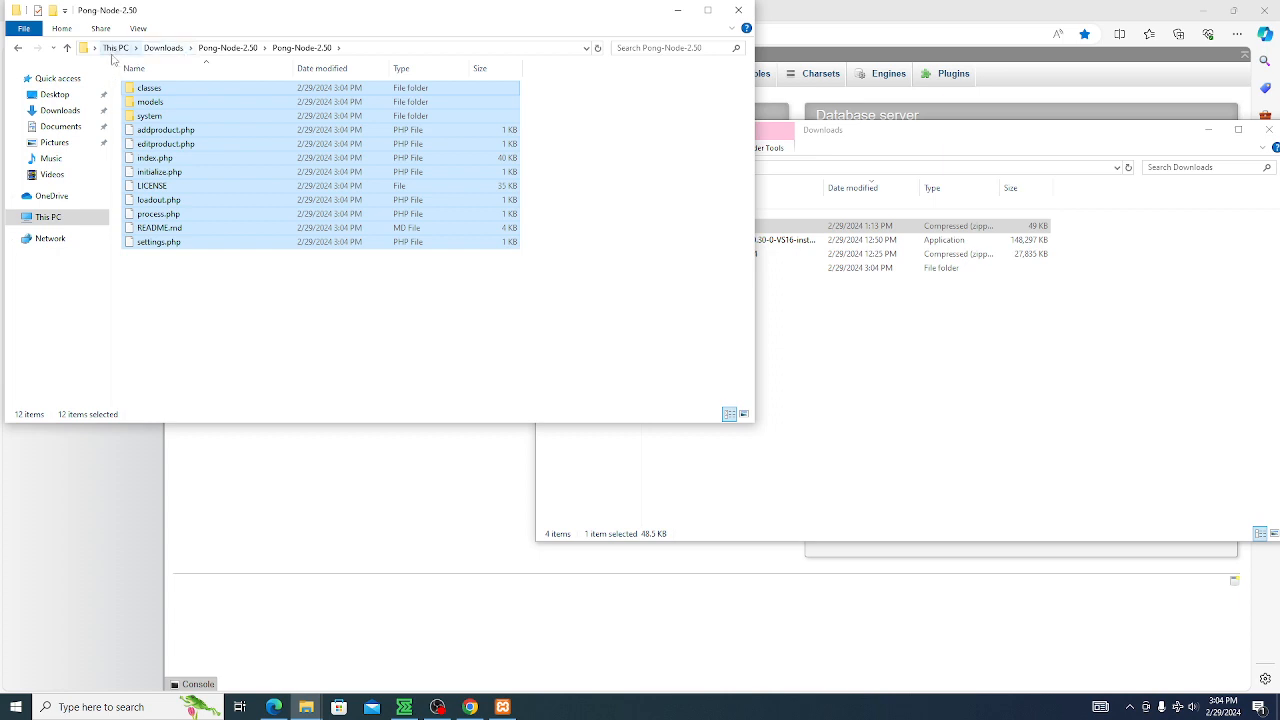
pyautogui.click(53, 94)
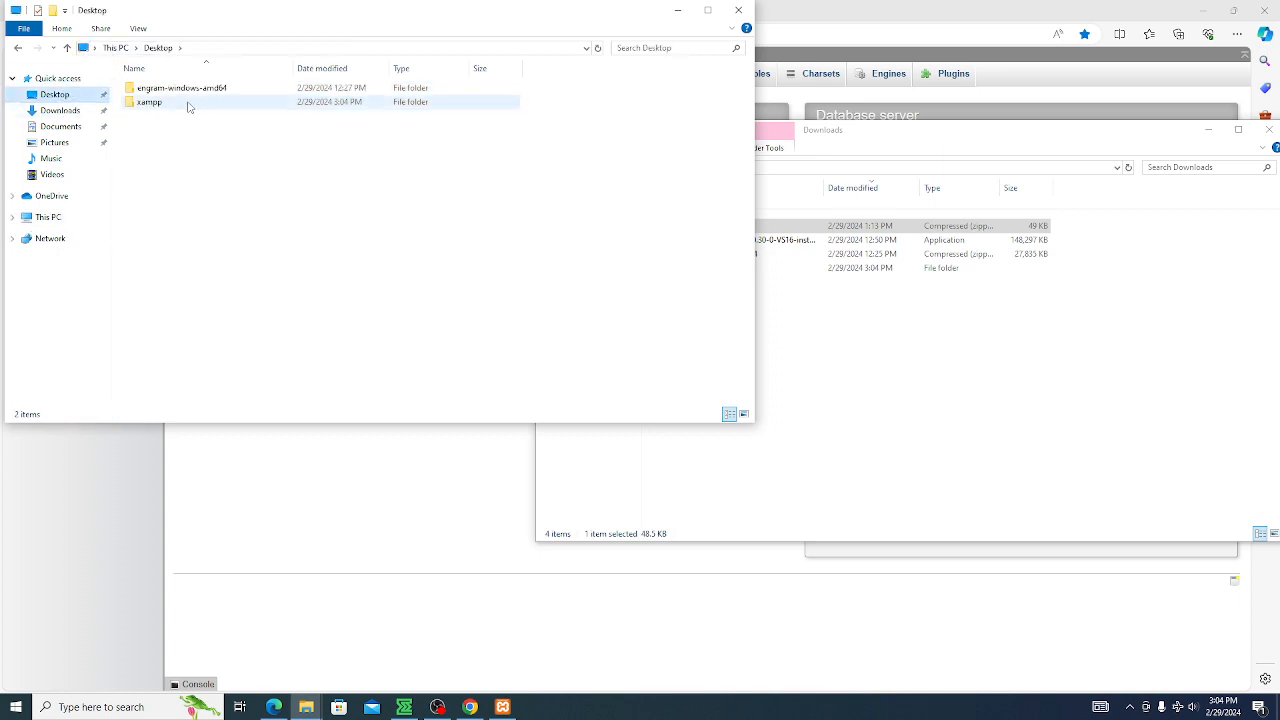
pyautogui.doubleClick(150, 102)
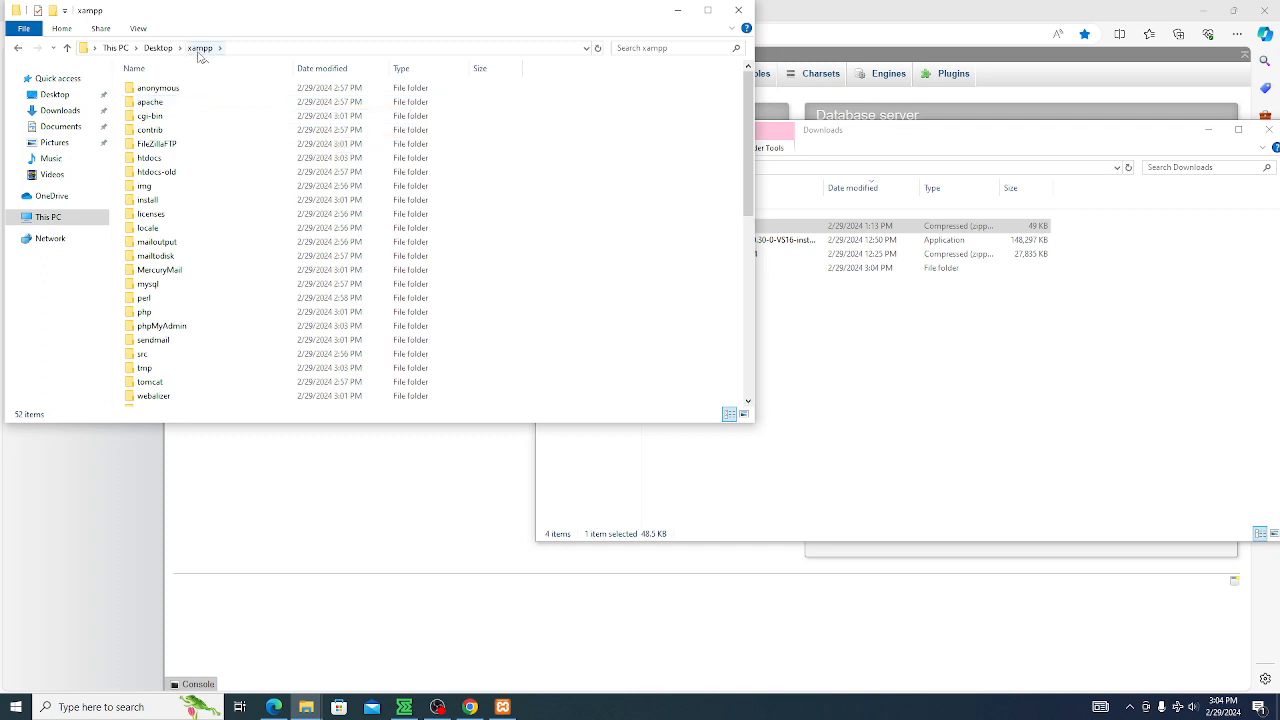
pyautogui.click(188, 160)
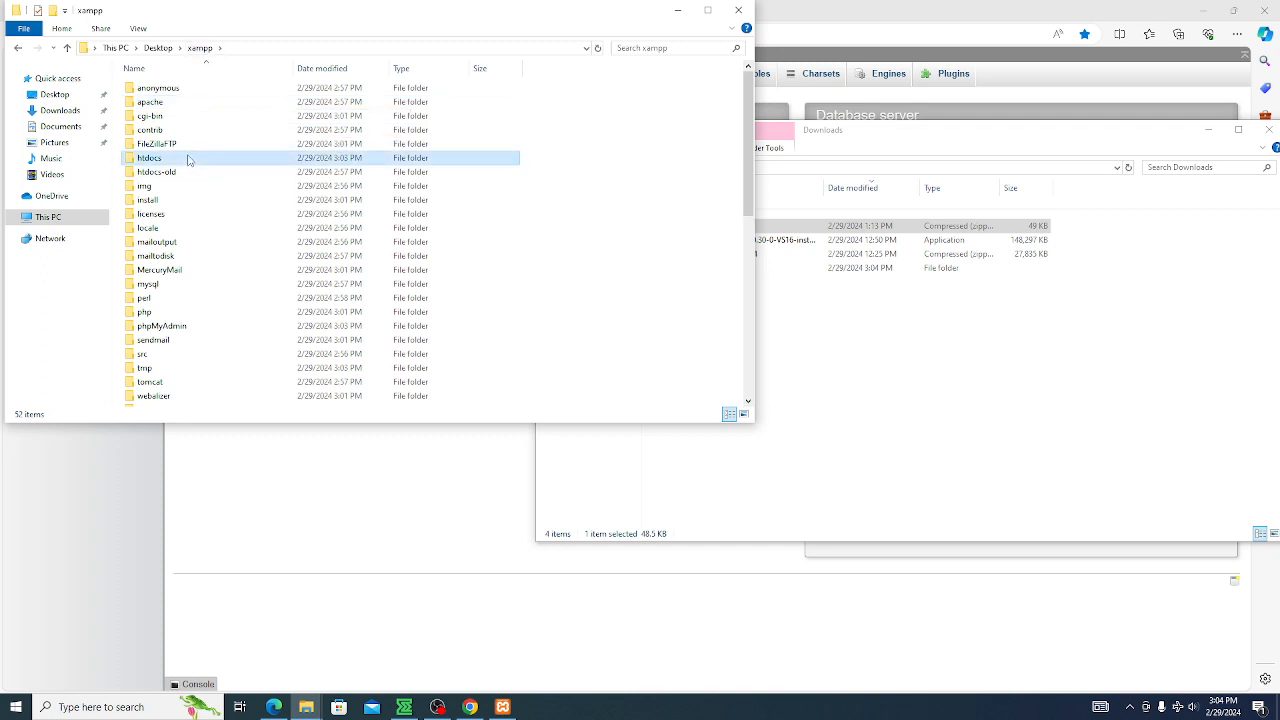
pyautogui.doubleClick(188, 160)
pyautogui.hotkey('ctrl', 'v')
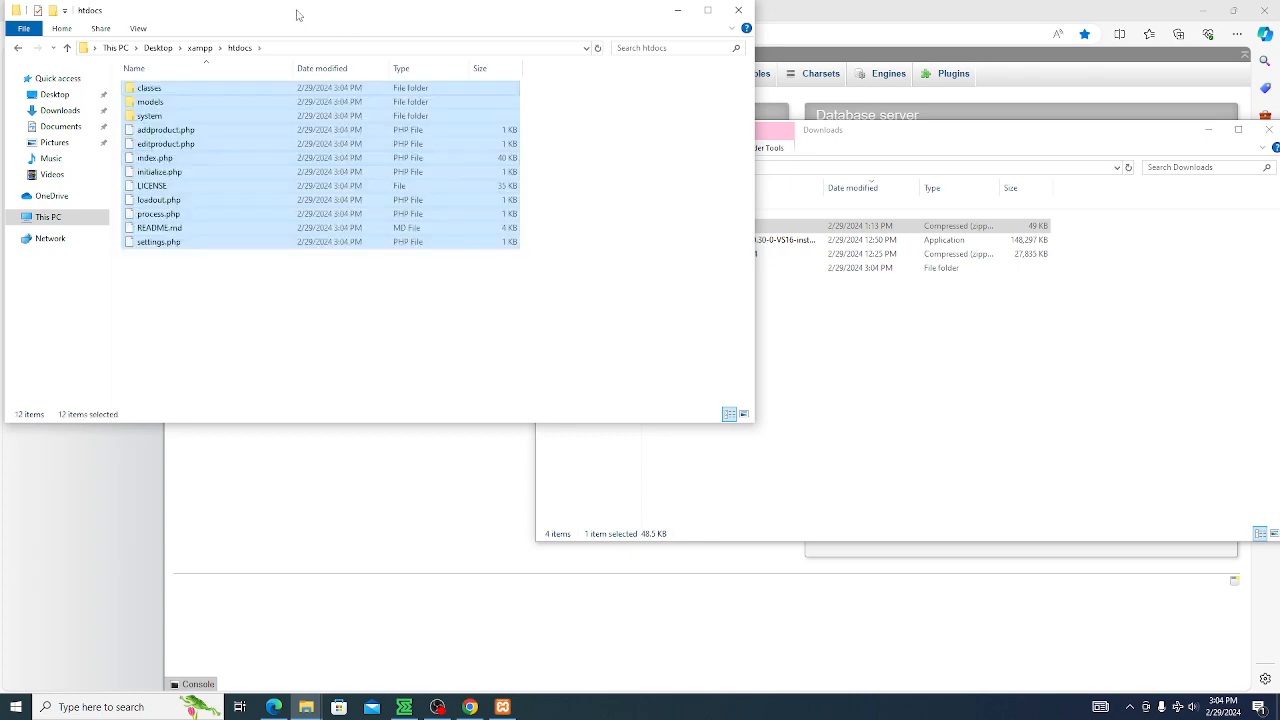
pyautogui.moveTo(297, 14); pyautogui.dragTo(684, 53)
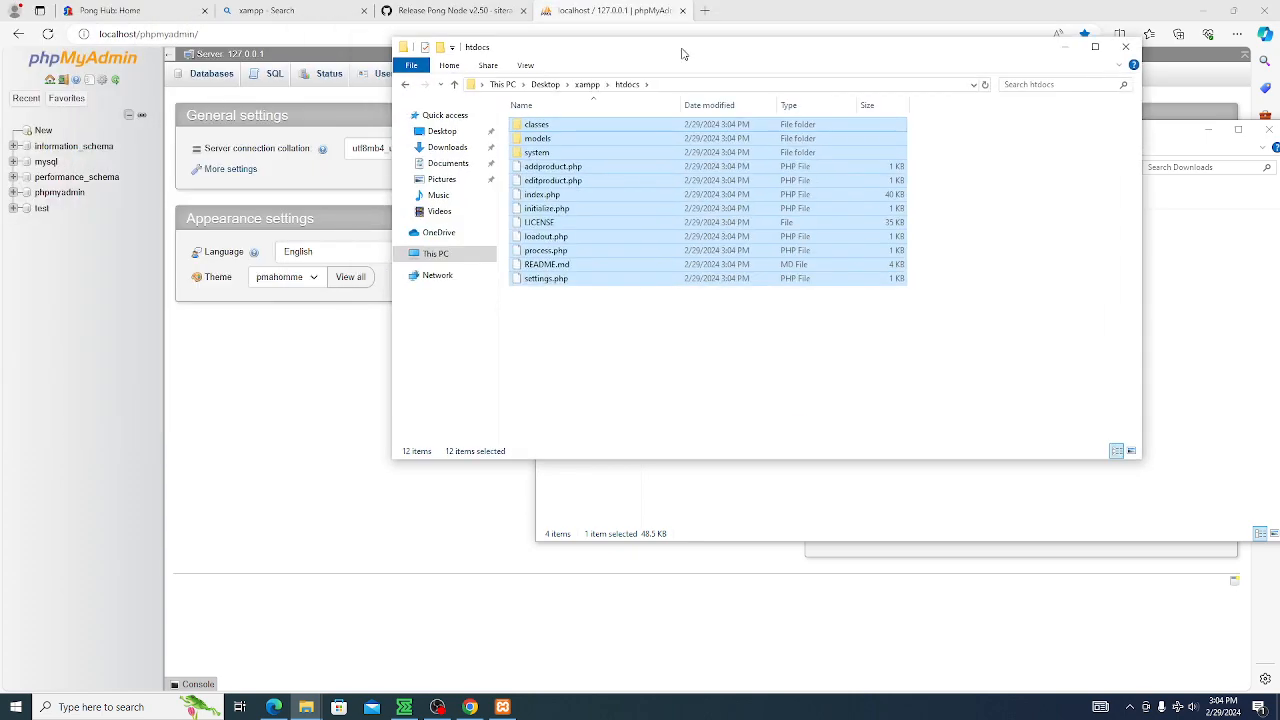
pyautogui.click(702, 373)
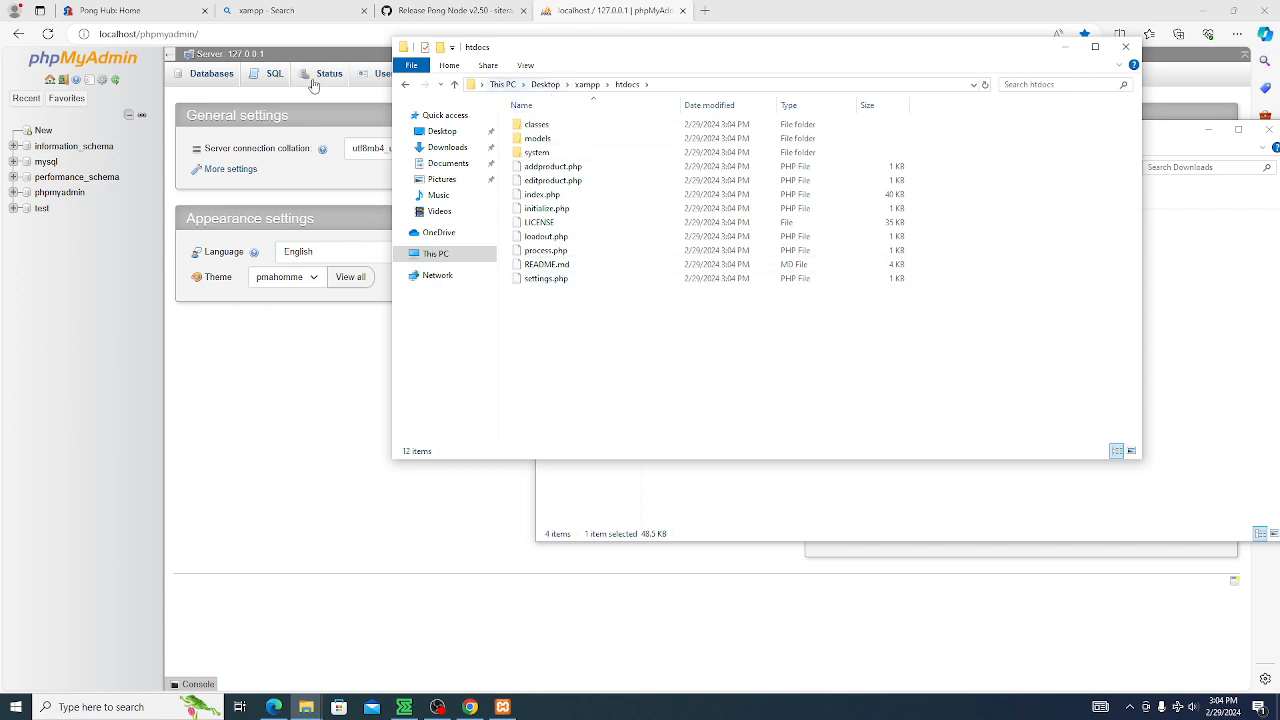
# - Create a database named pong with utf8mb4_general_ci collation in phpMyAdmin
pyautogui.click(241, 394)
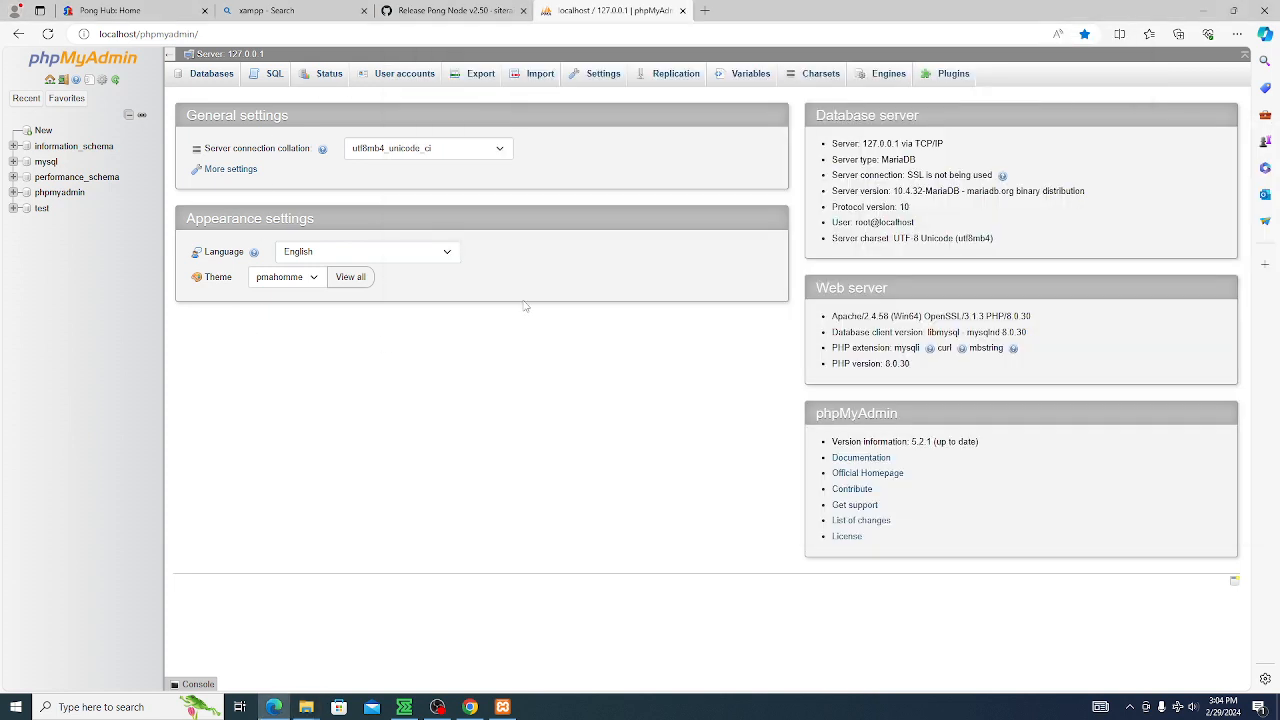
pyautogui.click(42, 131)
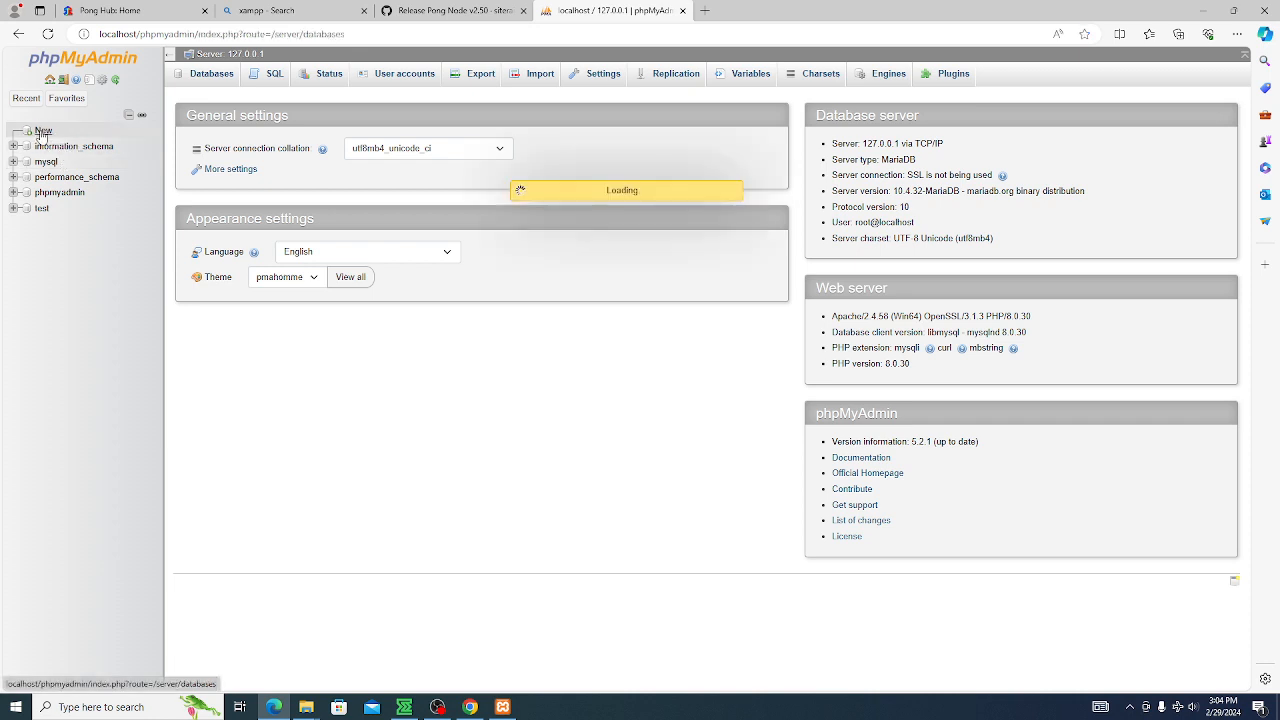
pyautogui.click(227, 186)
pyautogui.click(205, 231)
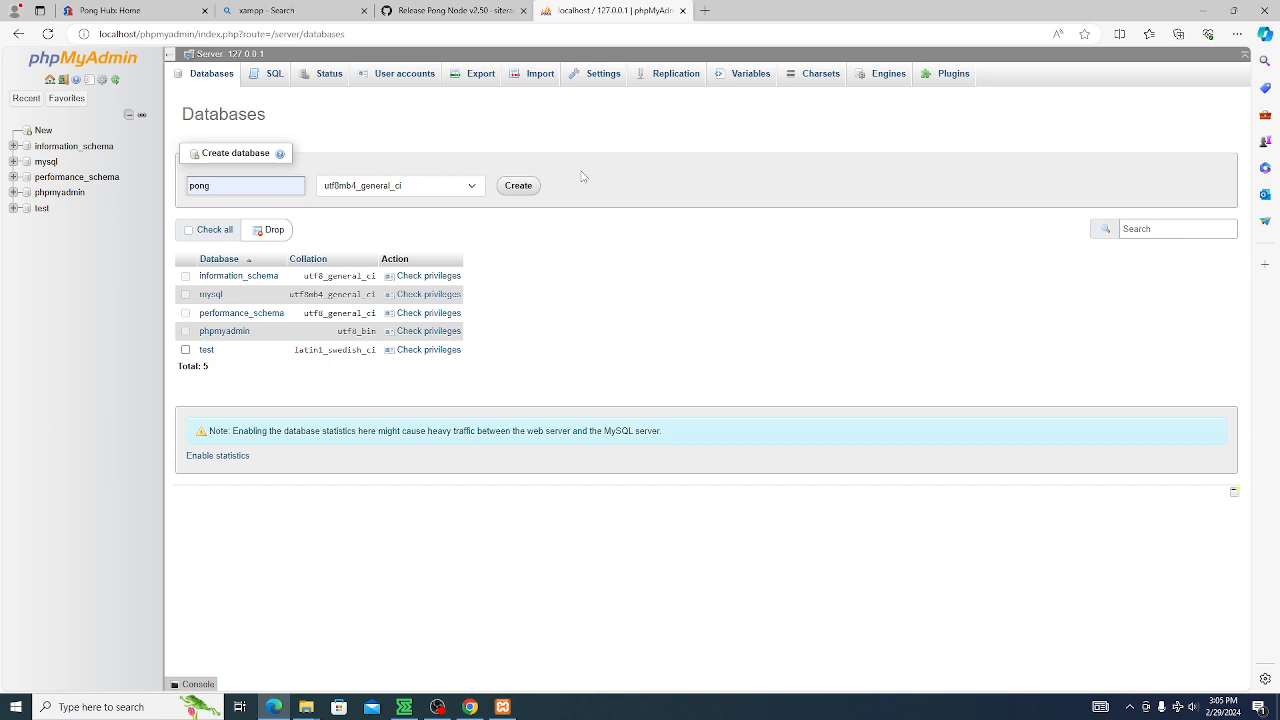
pyautogui.click(520, 190)
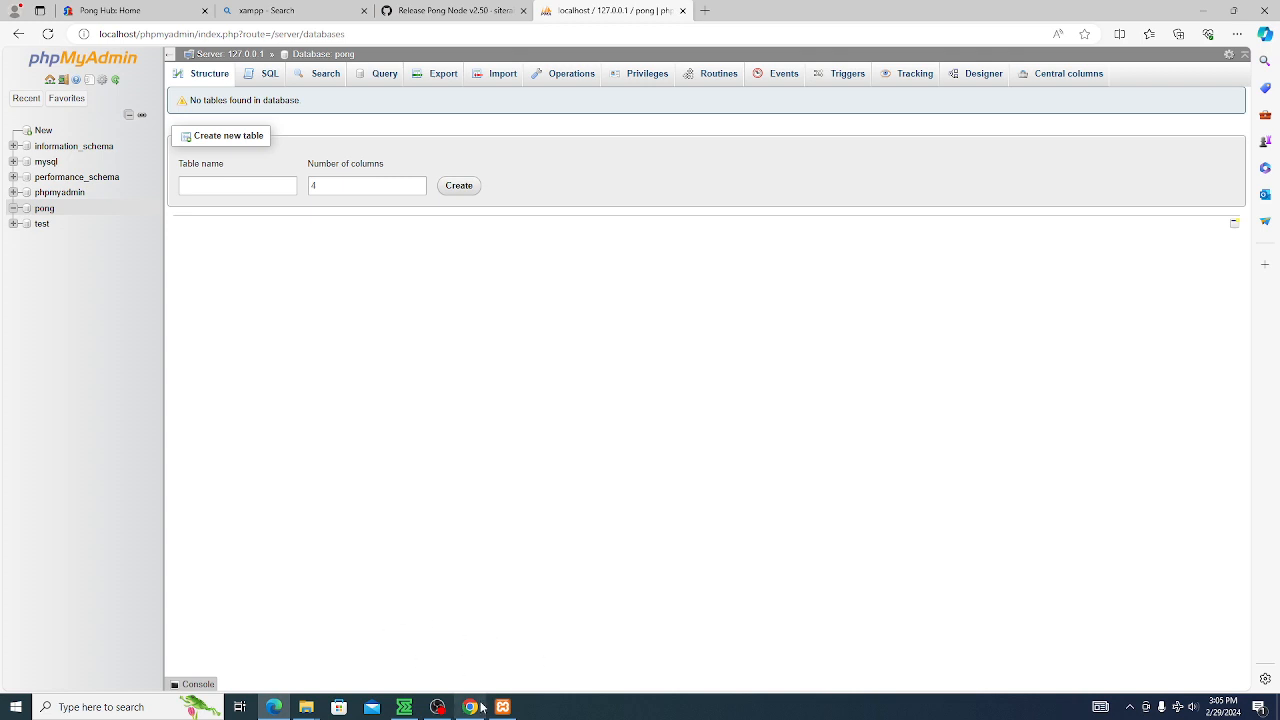
# - Switch to the Engram wallet, open its Cyberdeck module and set the username to secret
pyautogui.click(410, 709)
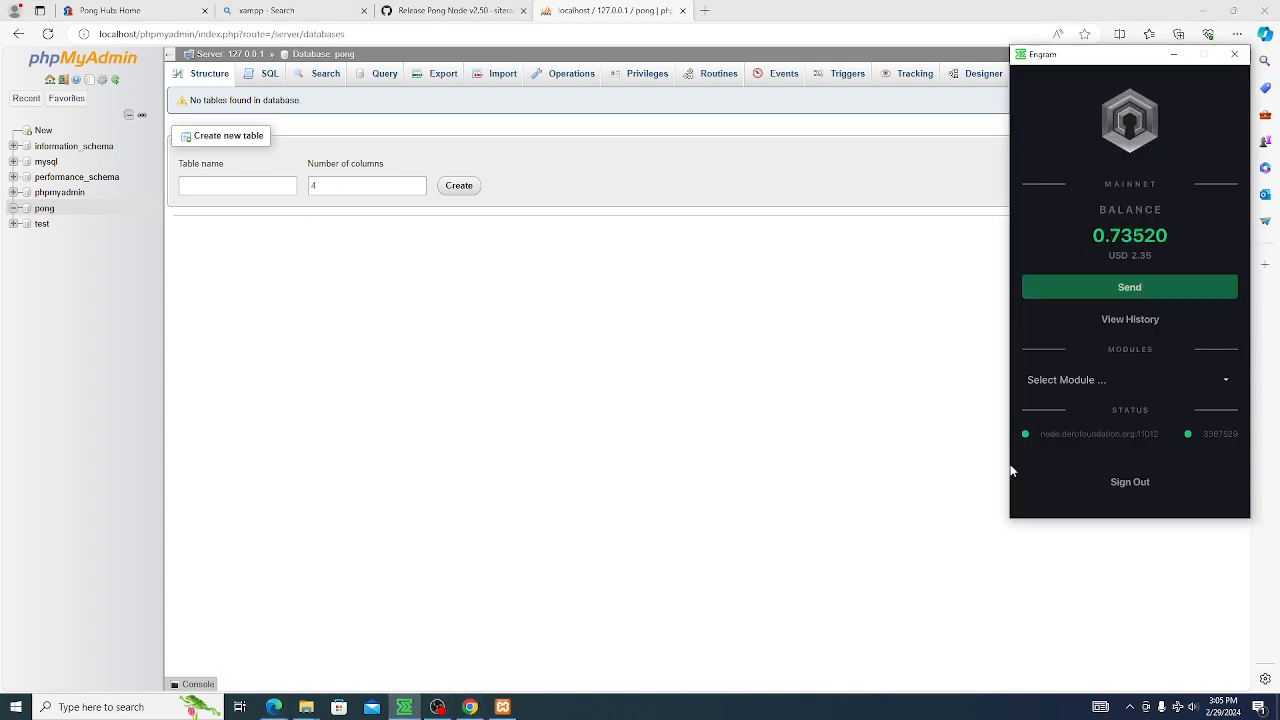
pyautogui.click(1110, 381)
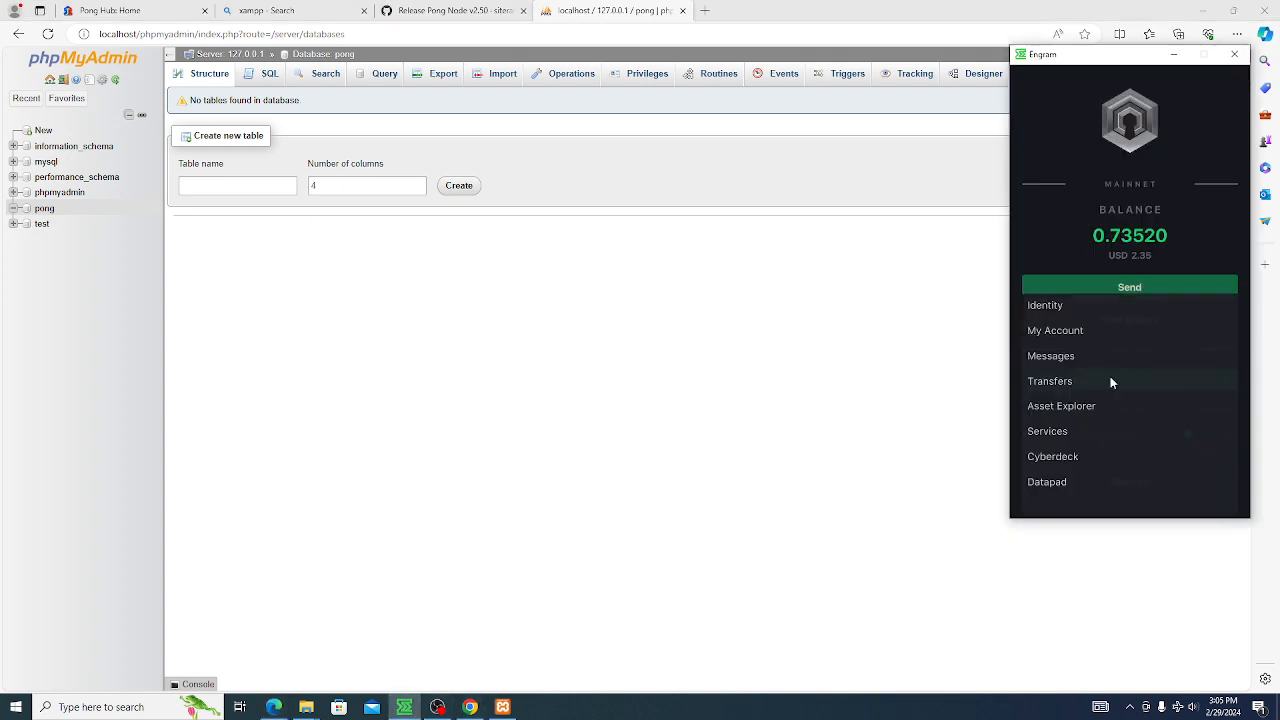
pyautogui.click(1106, 461)
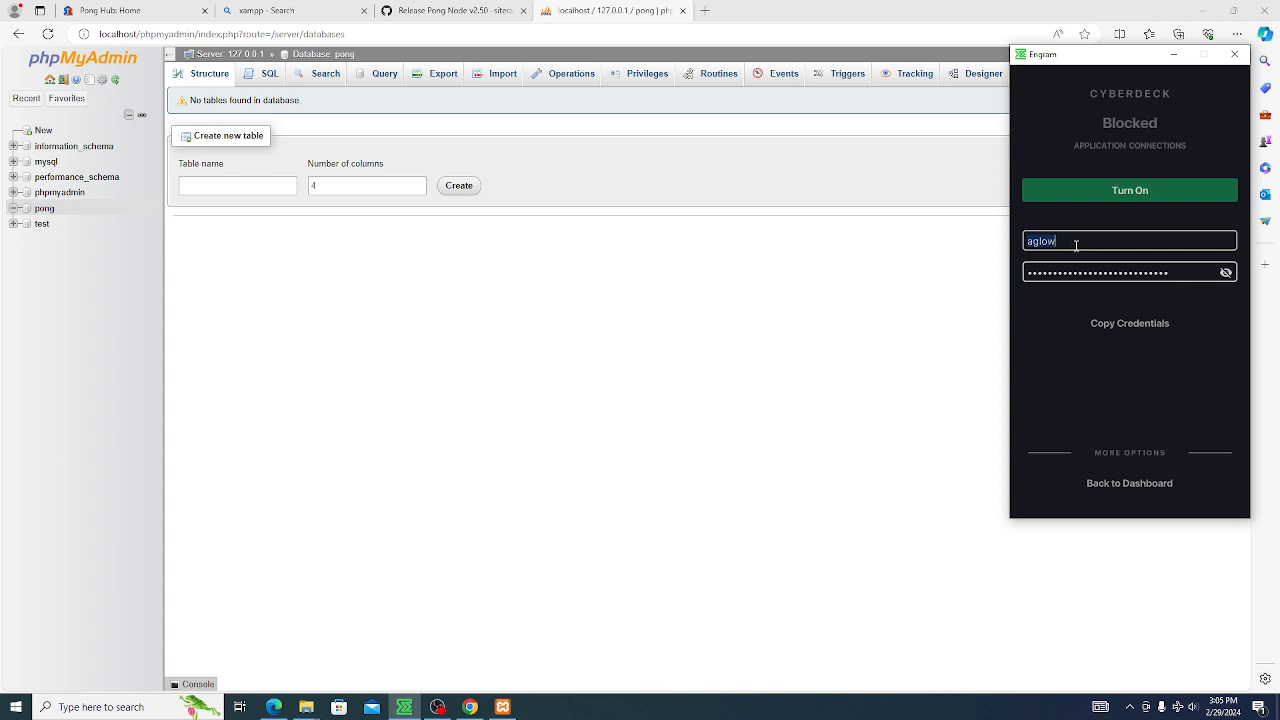
pyautogui.write('secrte')
pyautogui.press('BackSpace')
pyautogui.press('BackSpace')
pyautogui.press('BackSpace')
pyautogui.write('ret')
# - Enter a new Cyberdeck password and turn on application connections
pyautogui.doubleClick(1167, 273)
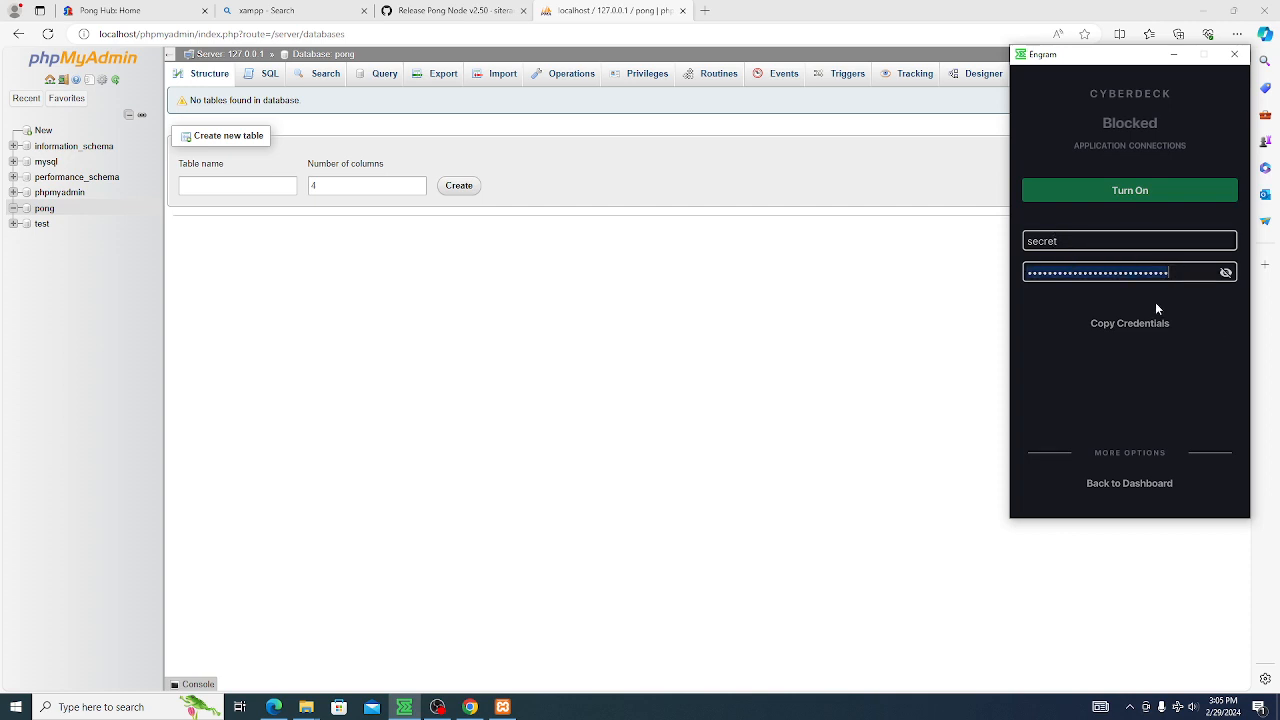
pyautogui.write('••••')
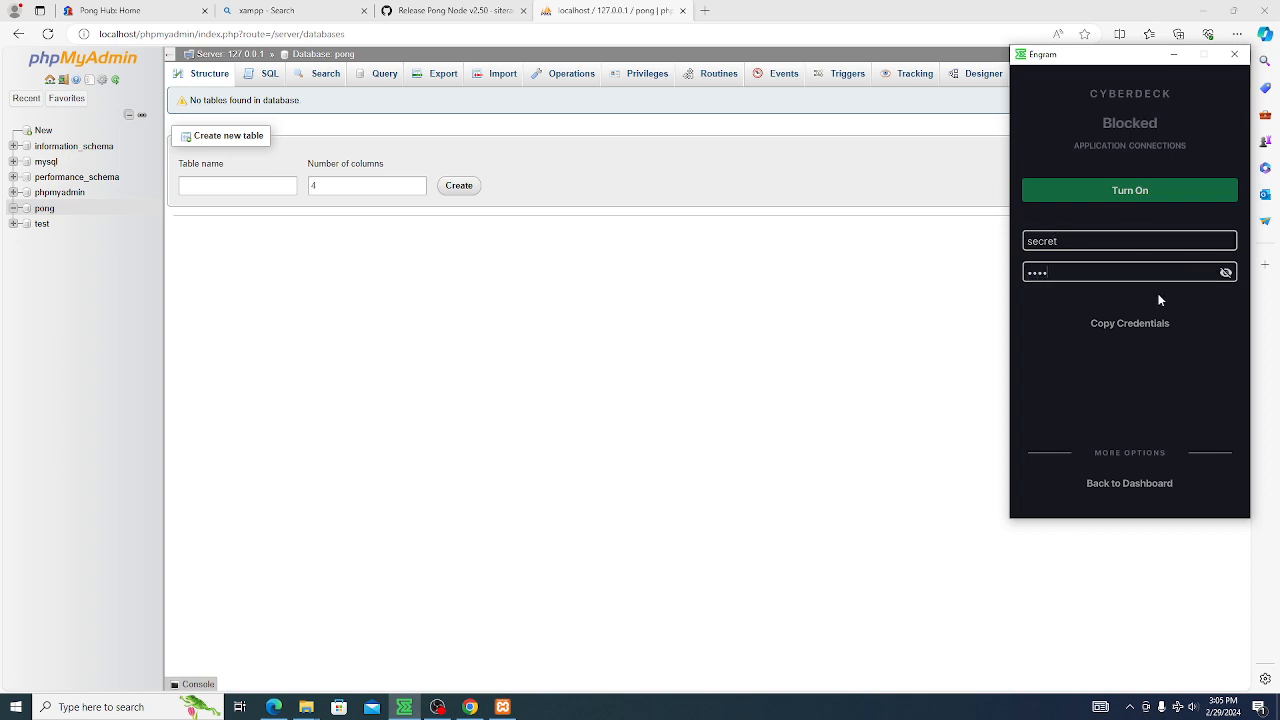
pyautogui.click(1130, 191)
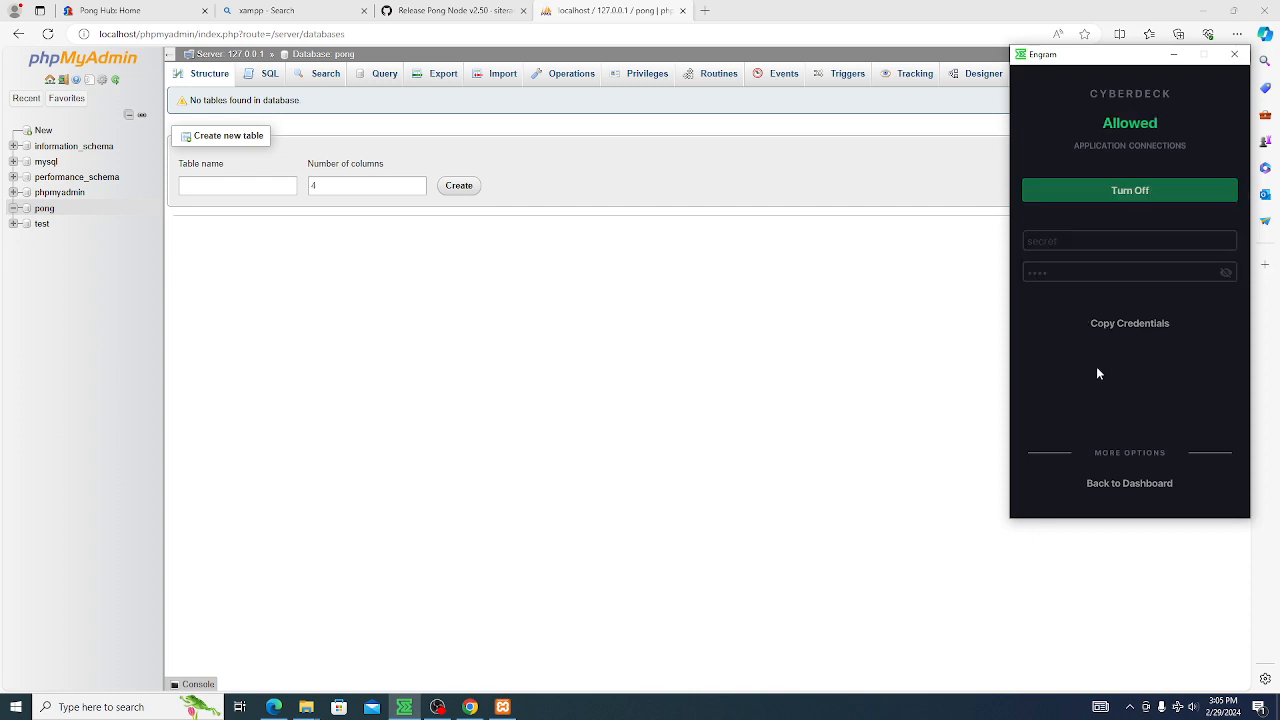
# - Load localhost in a new browser tab and open the Pong Node settings
pyautogui.click(520, 303)
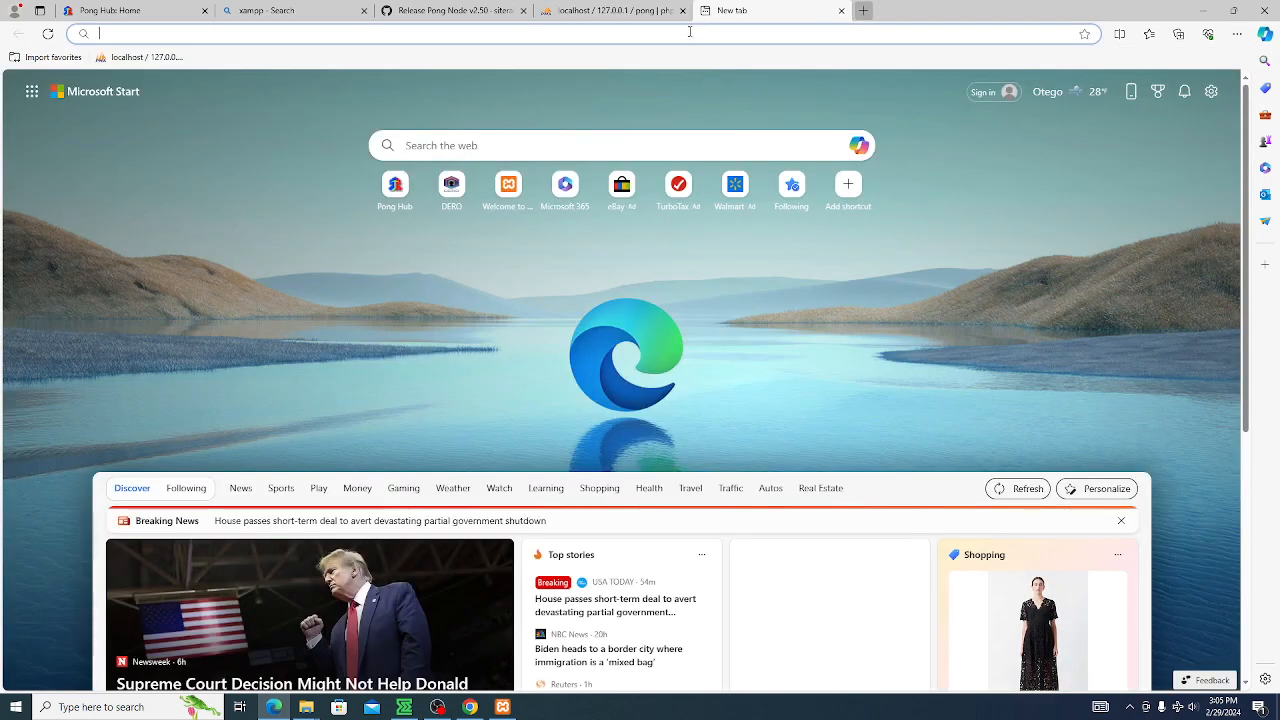
pyautogui.click(704, 10)
pyautogui.write('local')
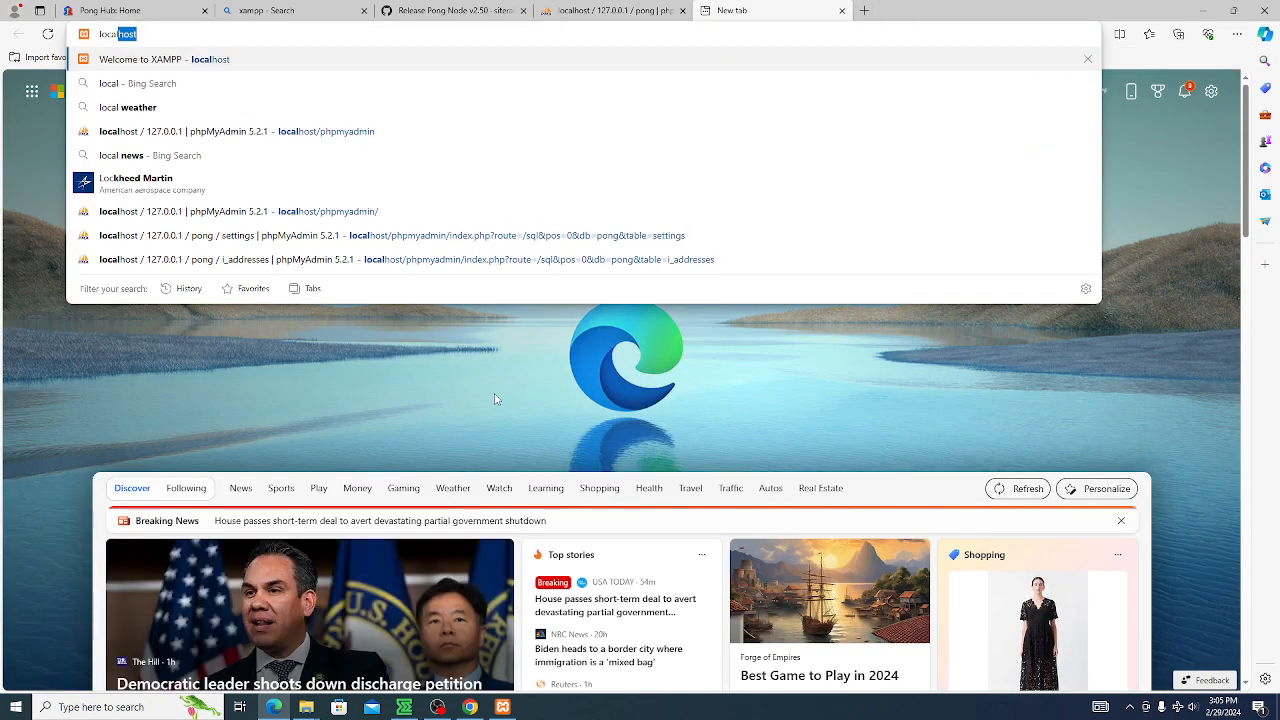
pyautogui.press('Return')
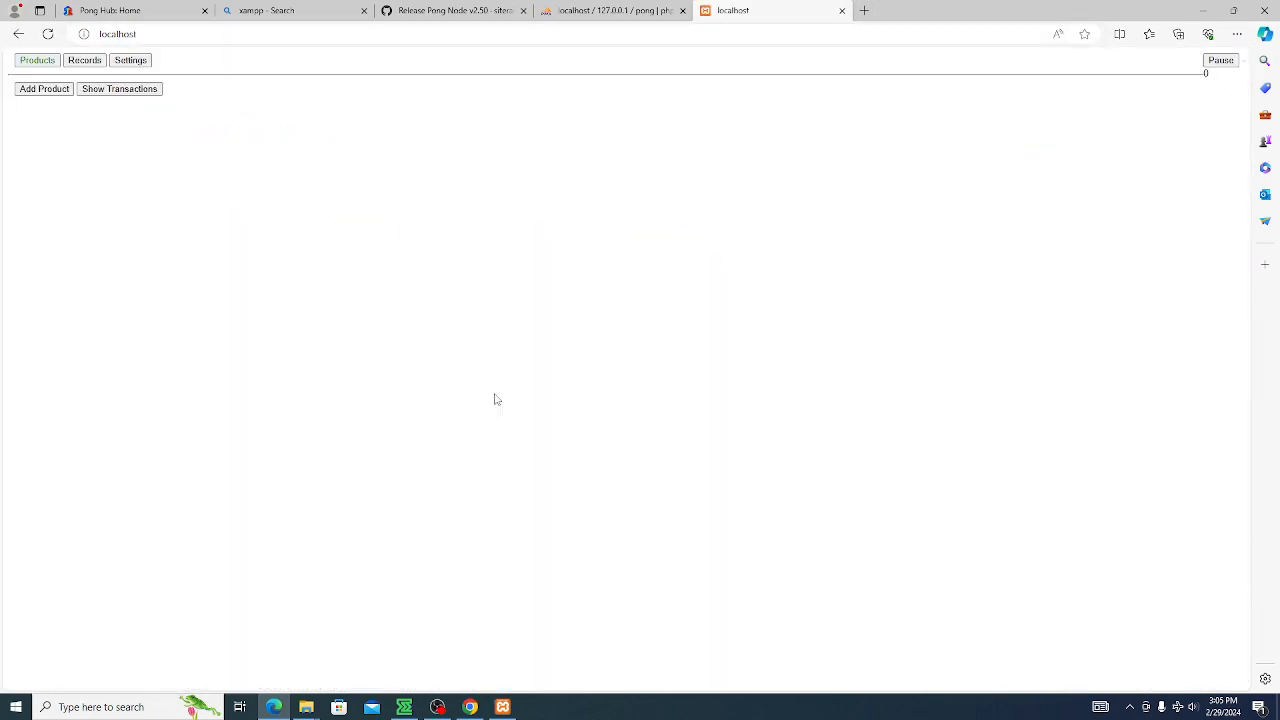
pyautogui.click(138, 62)
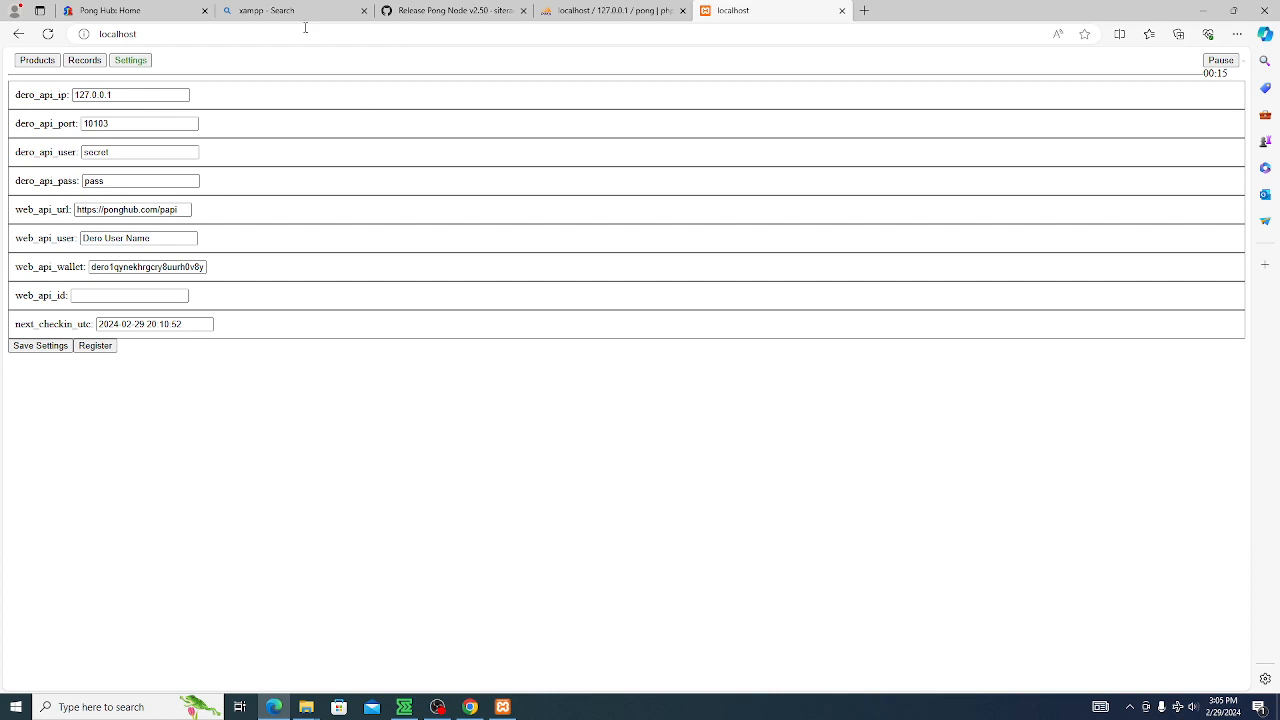
pyautogui.click(120, 10)
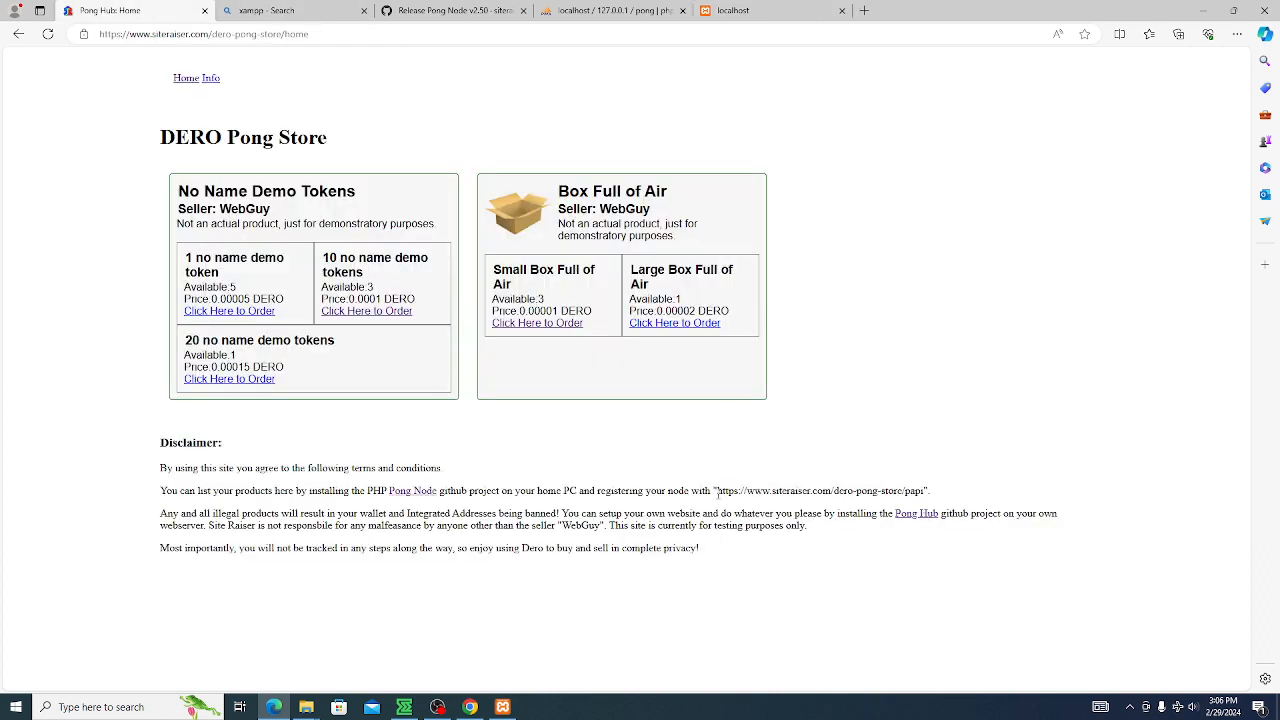
pyautogui.moveTo(717, 490); pyautogui.dragTo(928, 495)
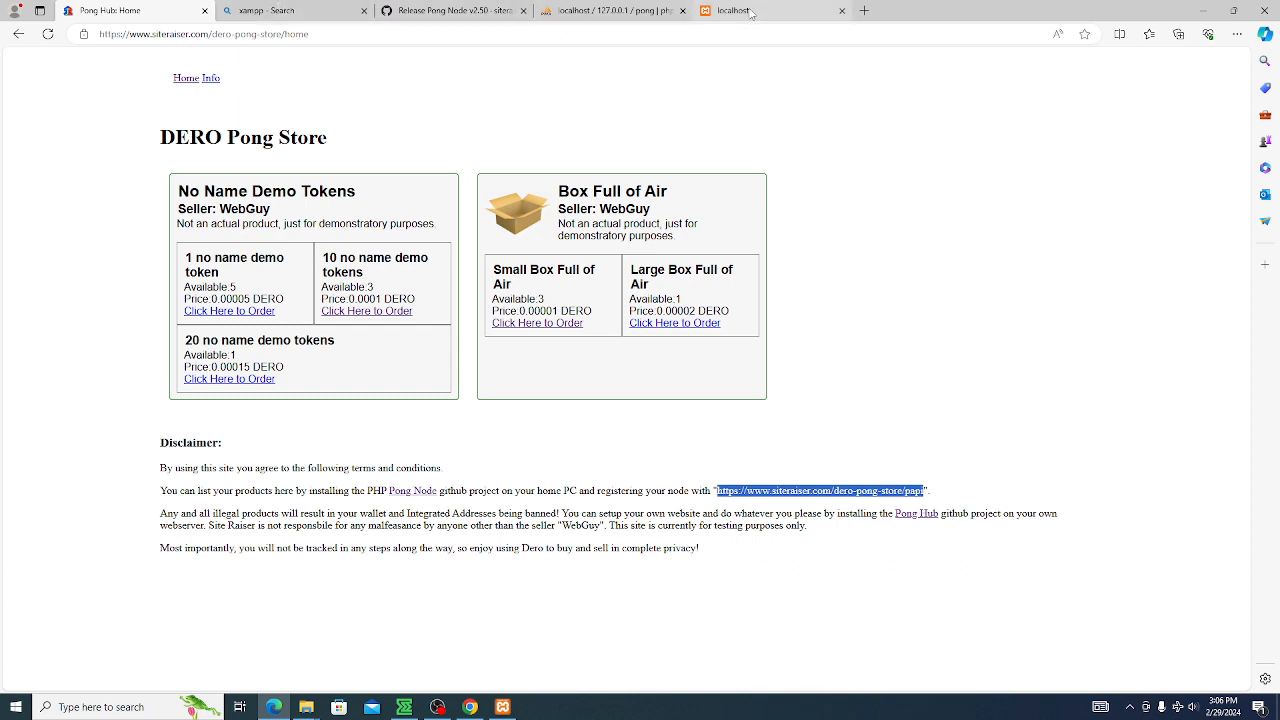
pyautogui.click(752, 12)
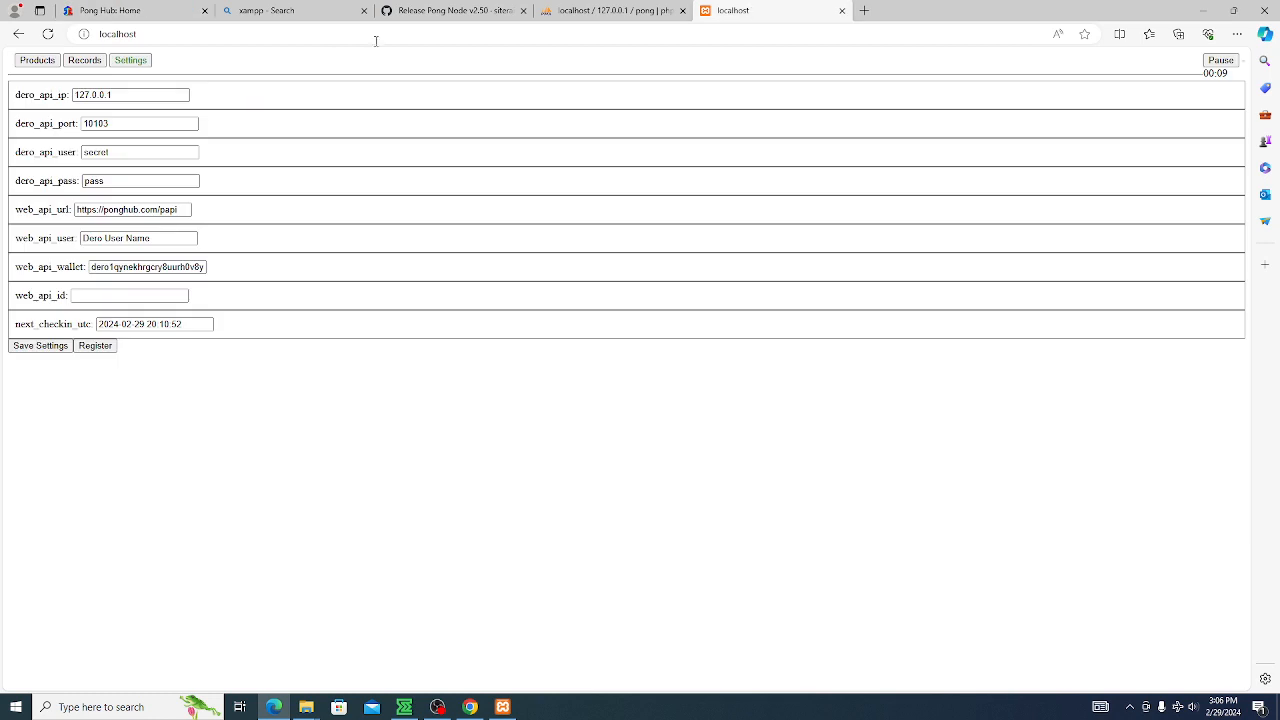
pyautogui.tripleClick(180, 209)
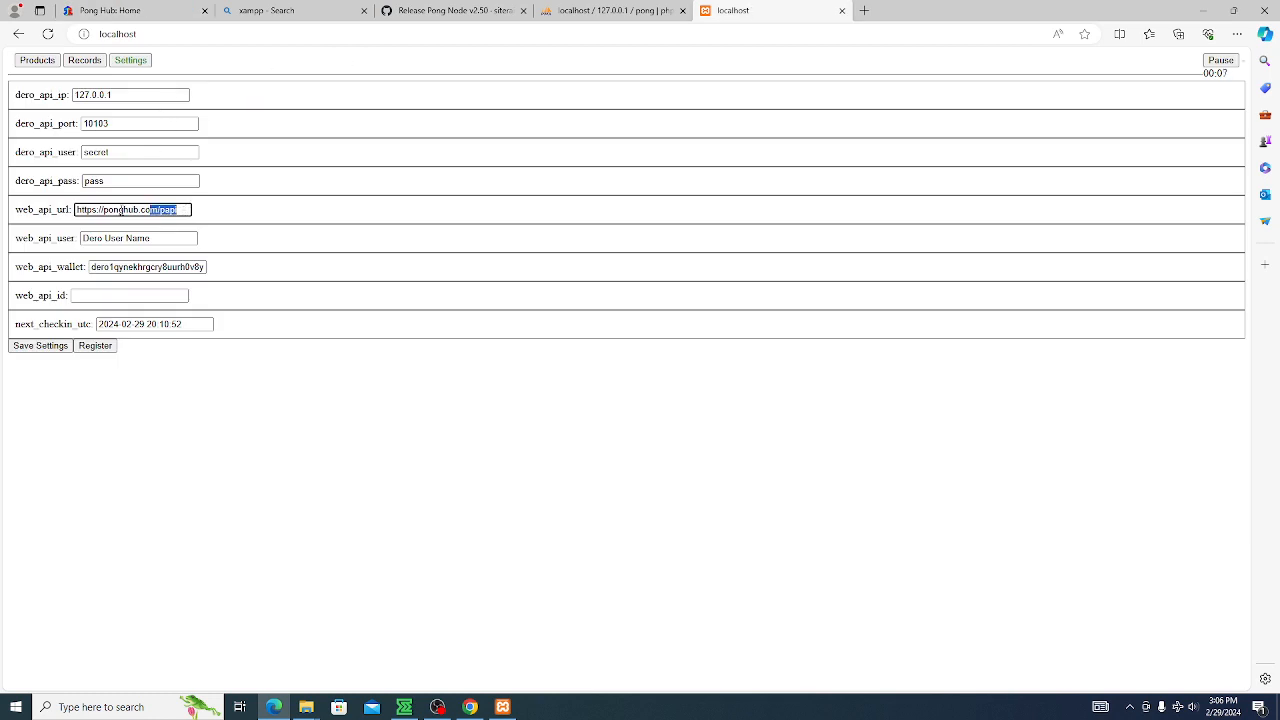
pyautogui.hotkey('ctrl', 'v')
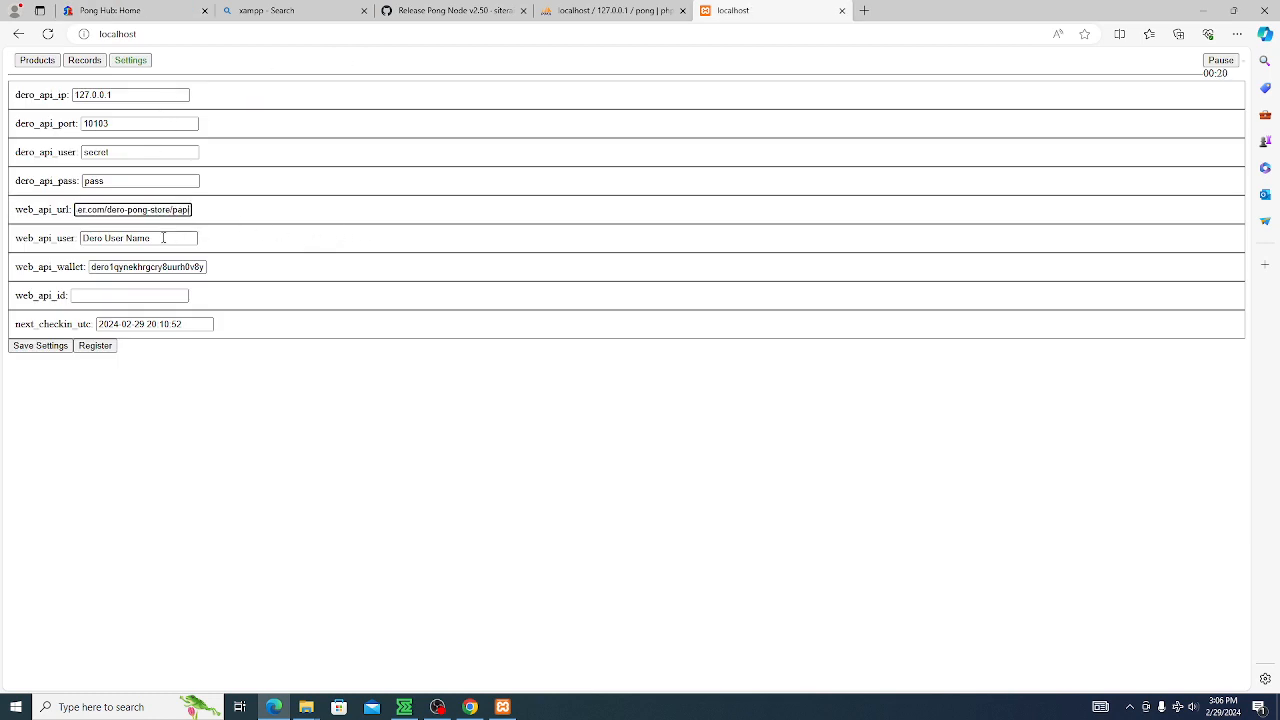
pyautogui.press('Tab')
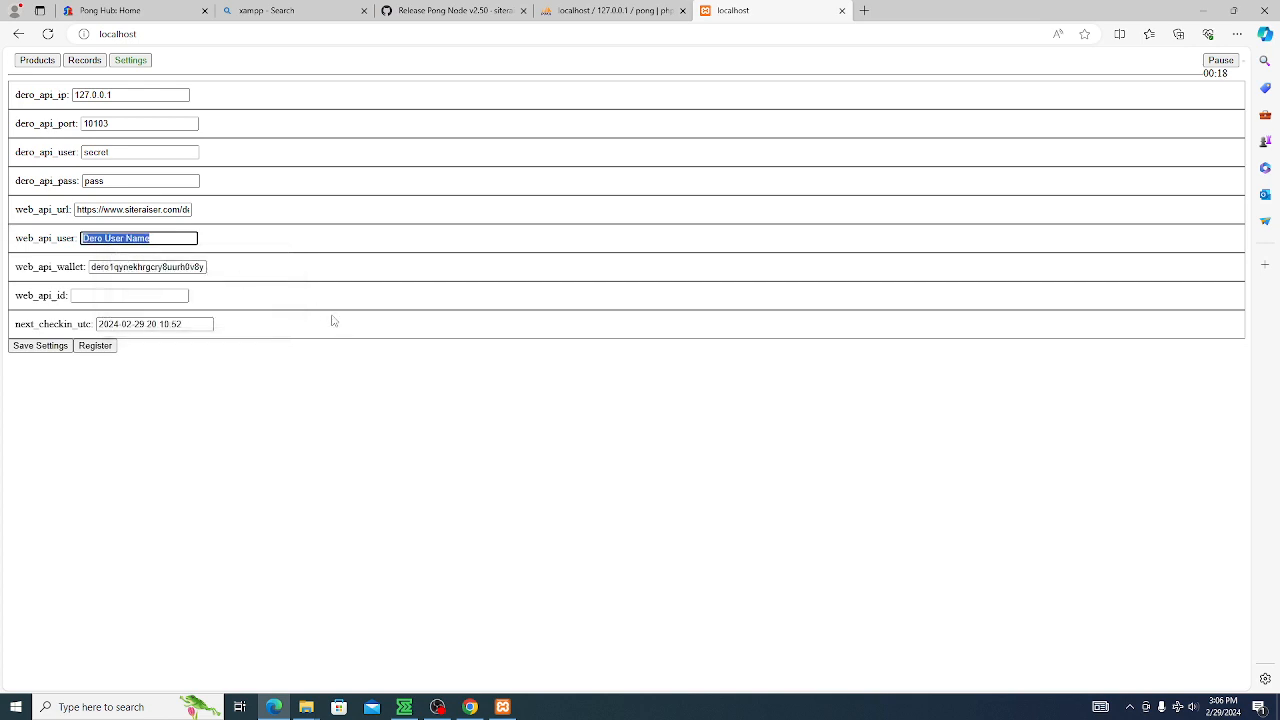
pyautogui.press('BackSpace')
pyautogui.click(107, 296)
pyautogui.click(360, 285)
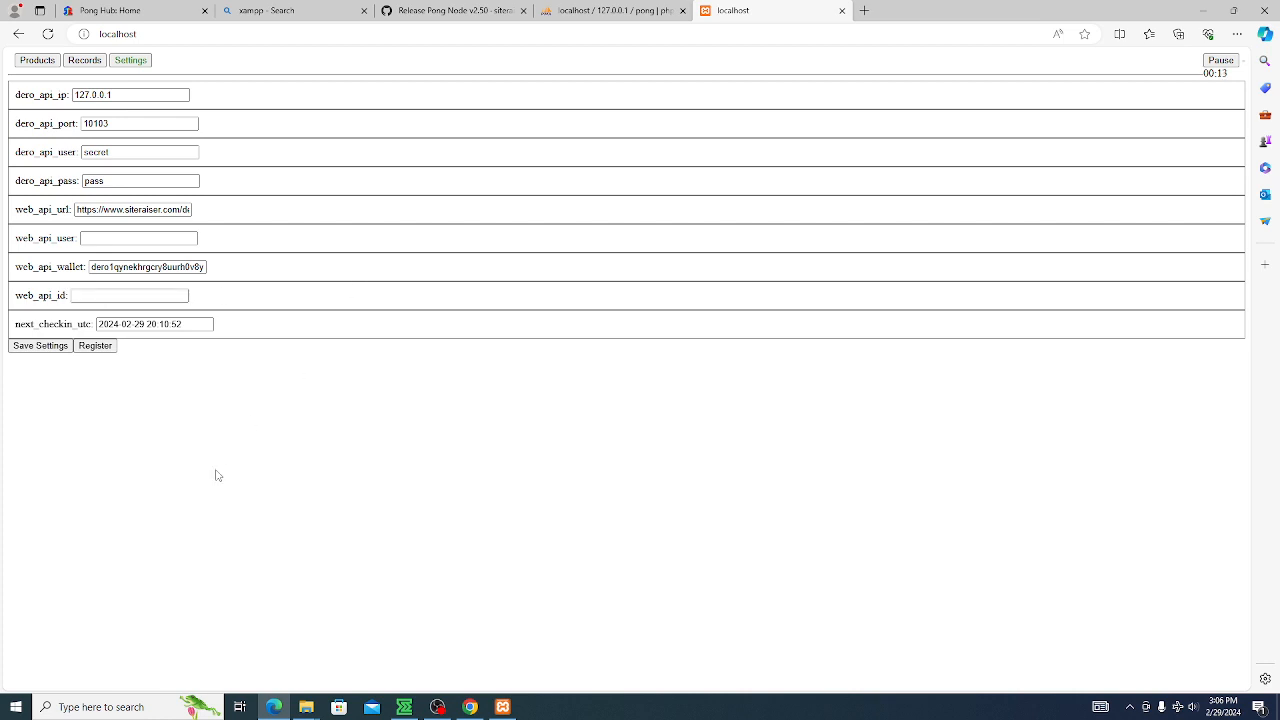
# - Register the node with the store and open the form for adding a new product
pyautogui.click(96, 348)
pyautogui.click(38, 61)
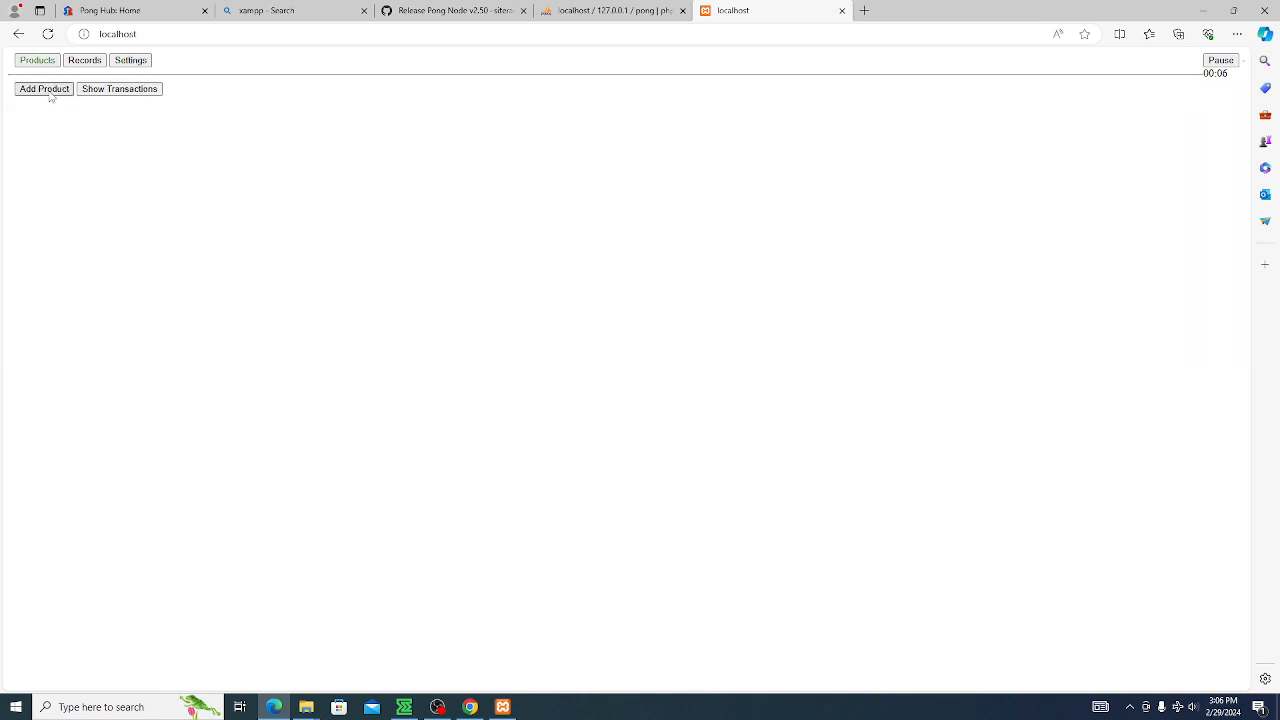
pyautogui.click(48, 90)
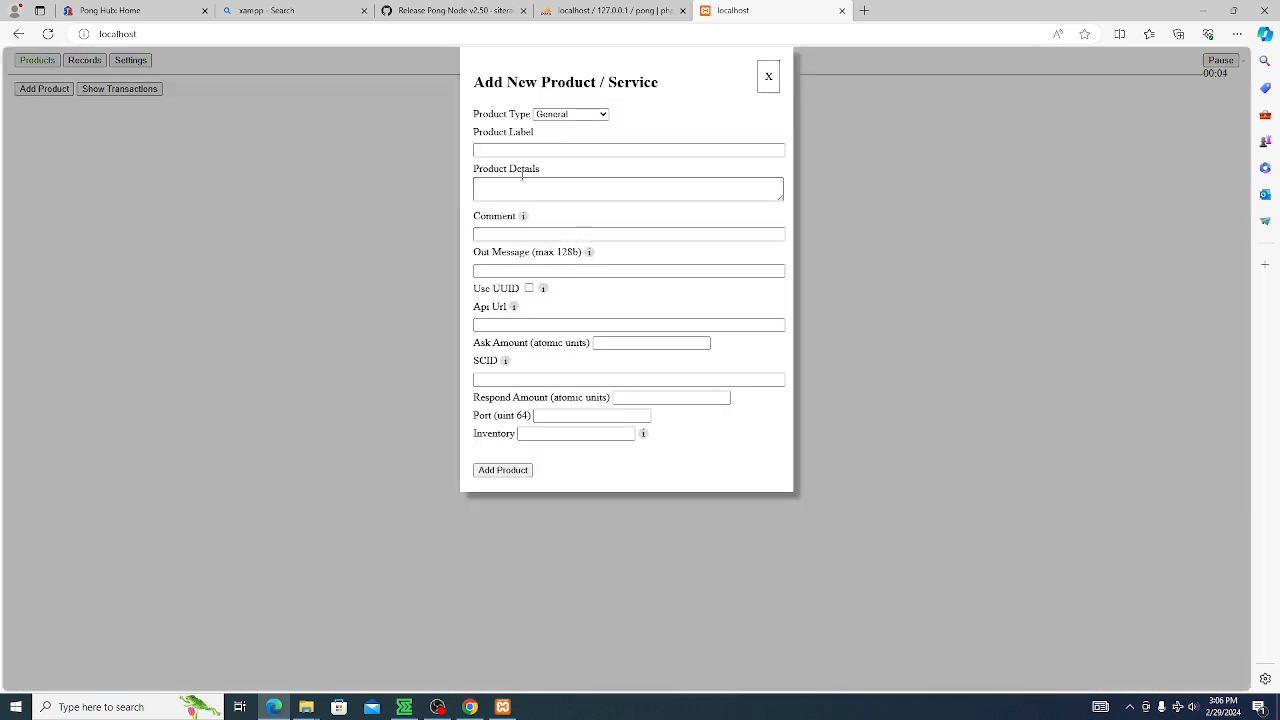
# - Examine the new product form's fields for the Digital Goods and Physical Goods product types
pyautogui.click(577, 116)
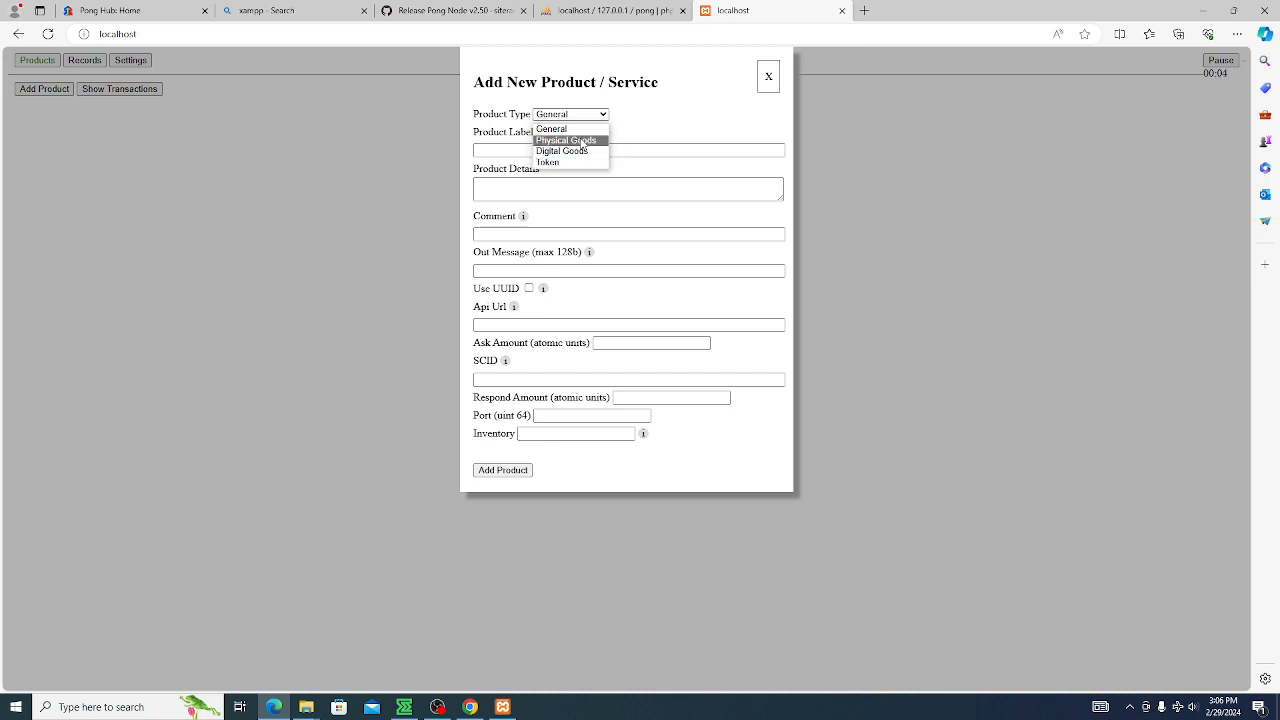
pyautogui.click(563, 151)
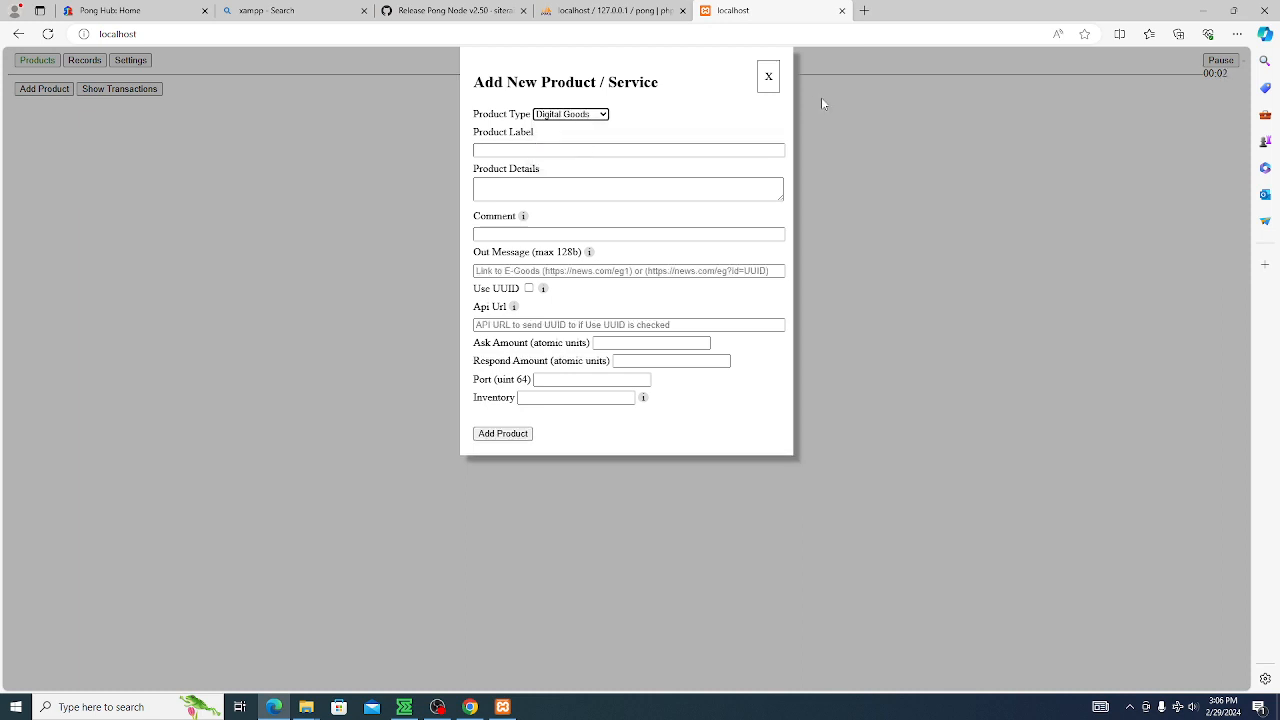
pyautogui.click(570, 114)
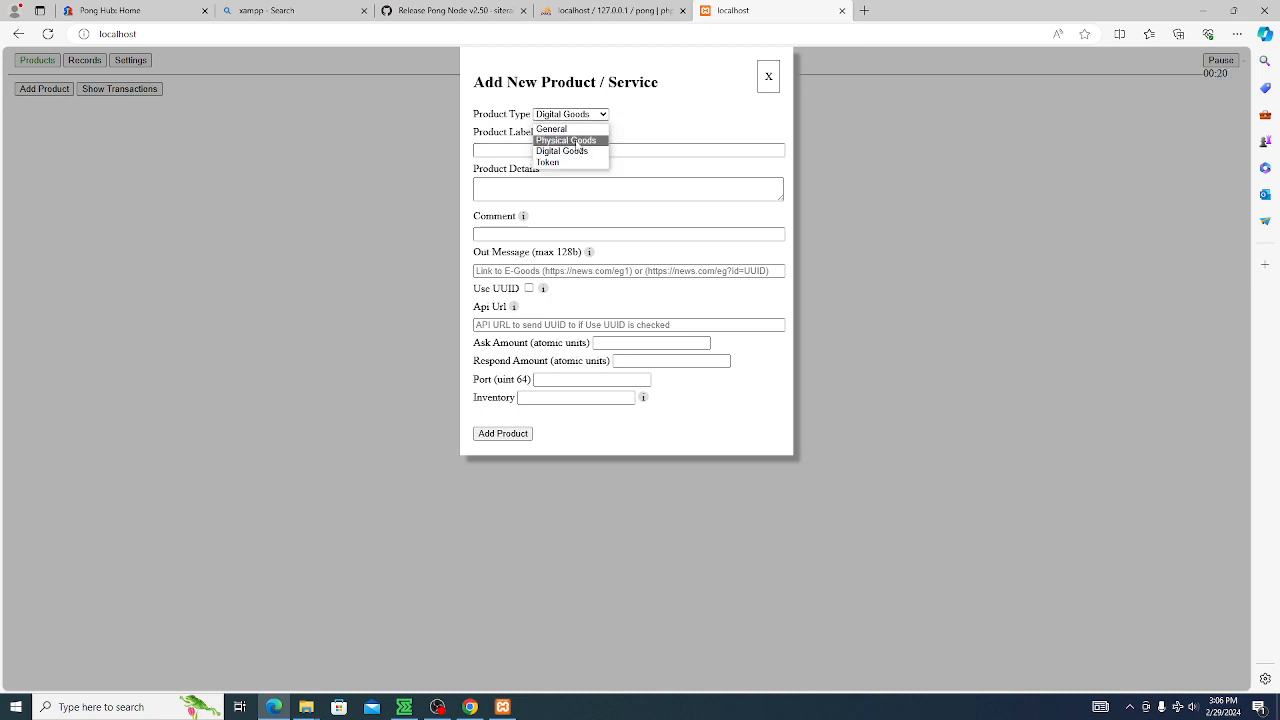
pyautogui.click(576, 142)
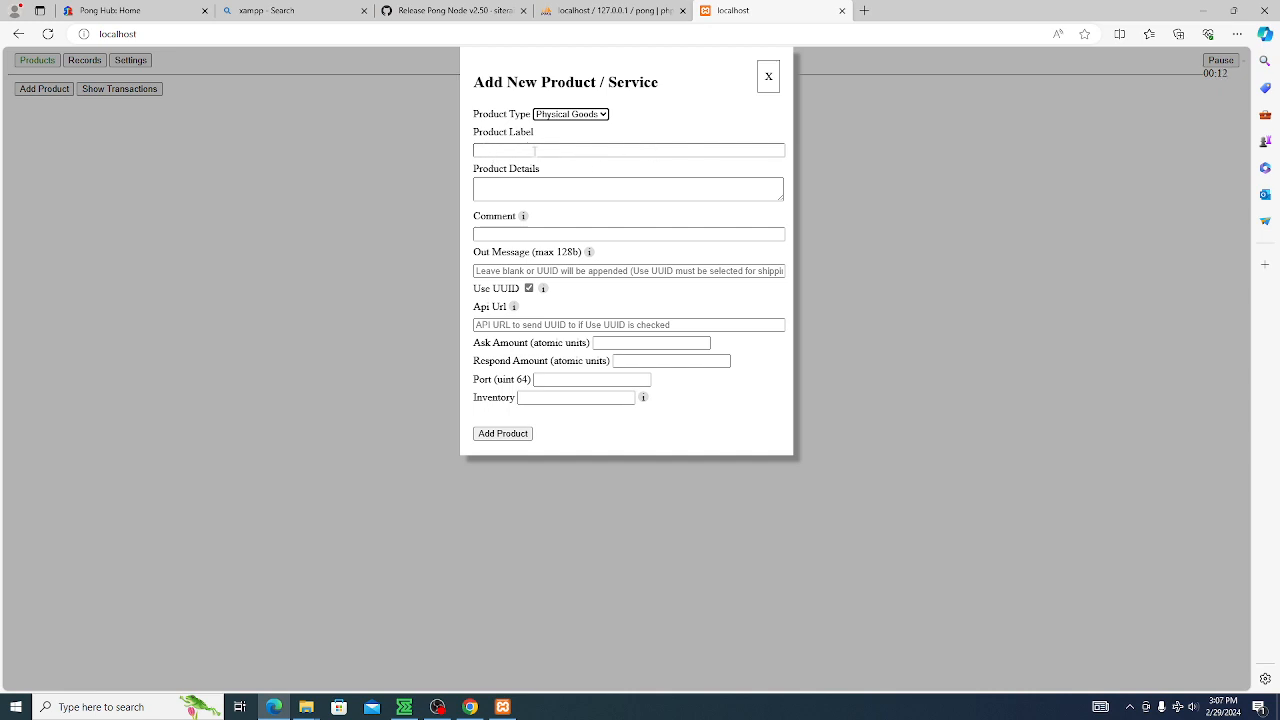
pyautogui.click(545, 190)
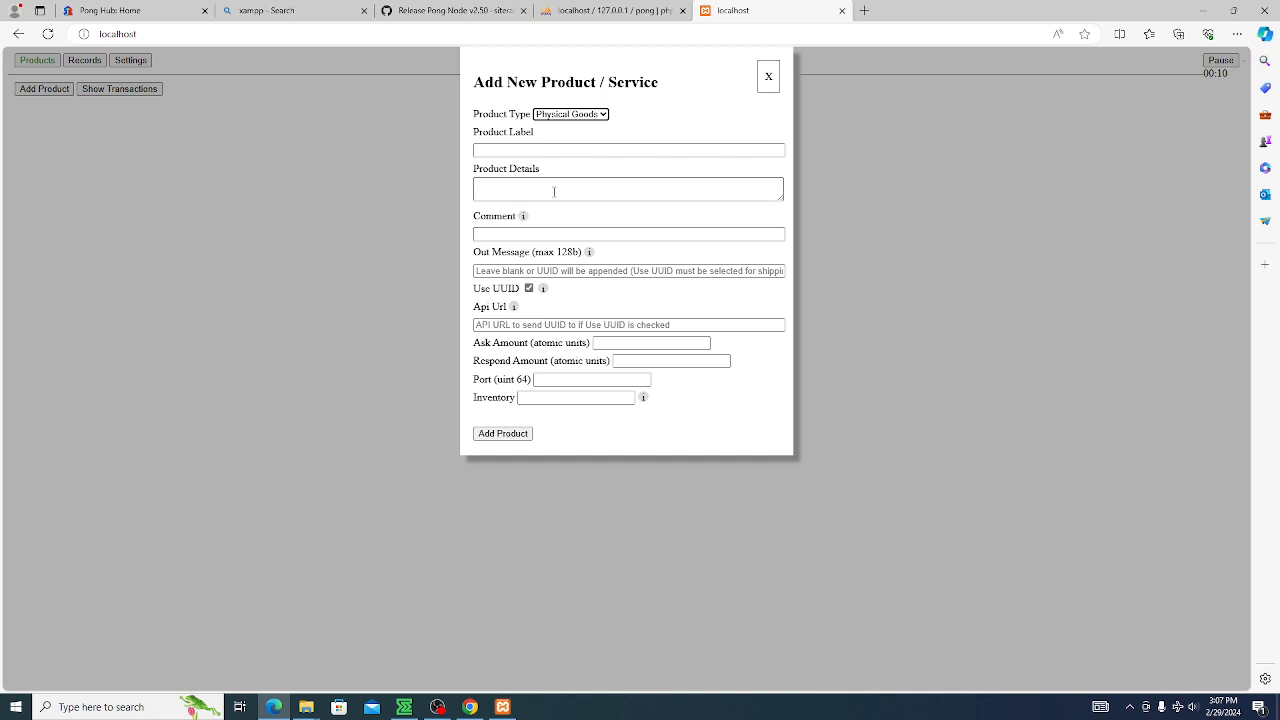
pyautogui.click(480, 234)
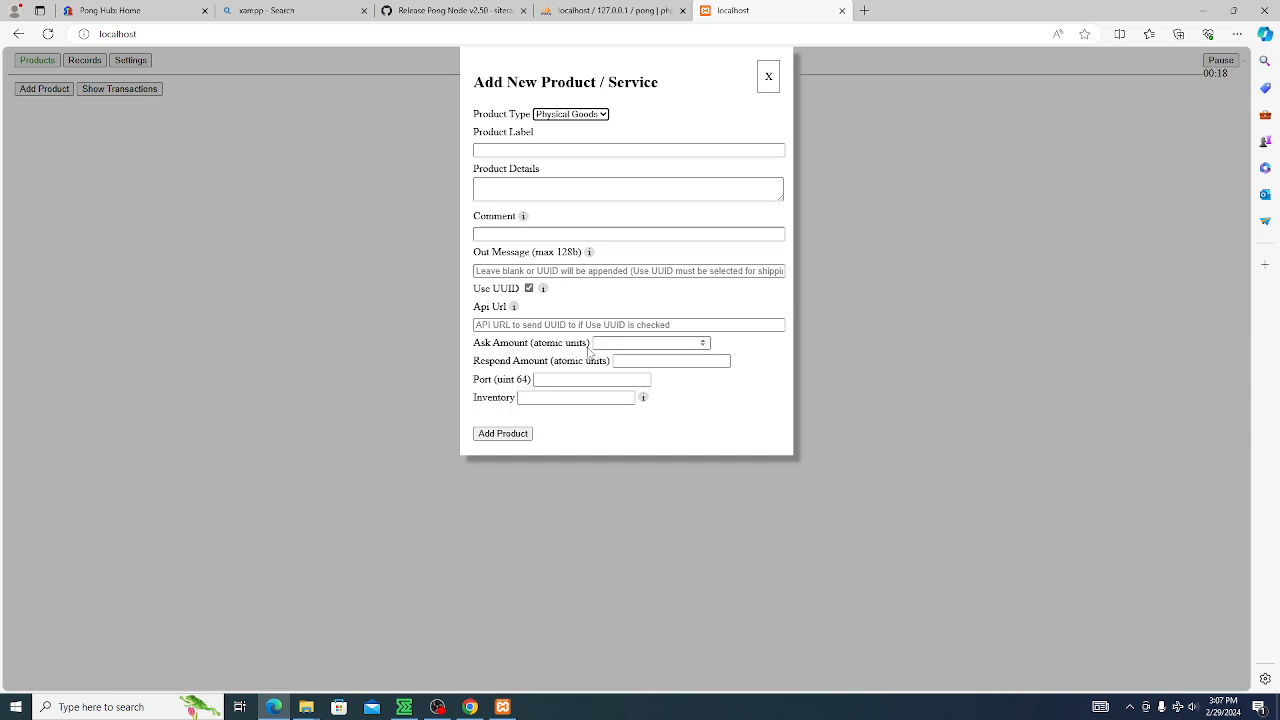
pyautogui.click(630, 342)
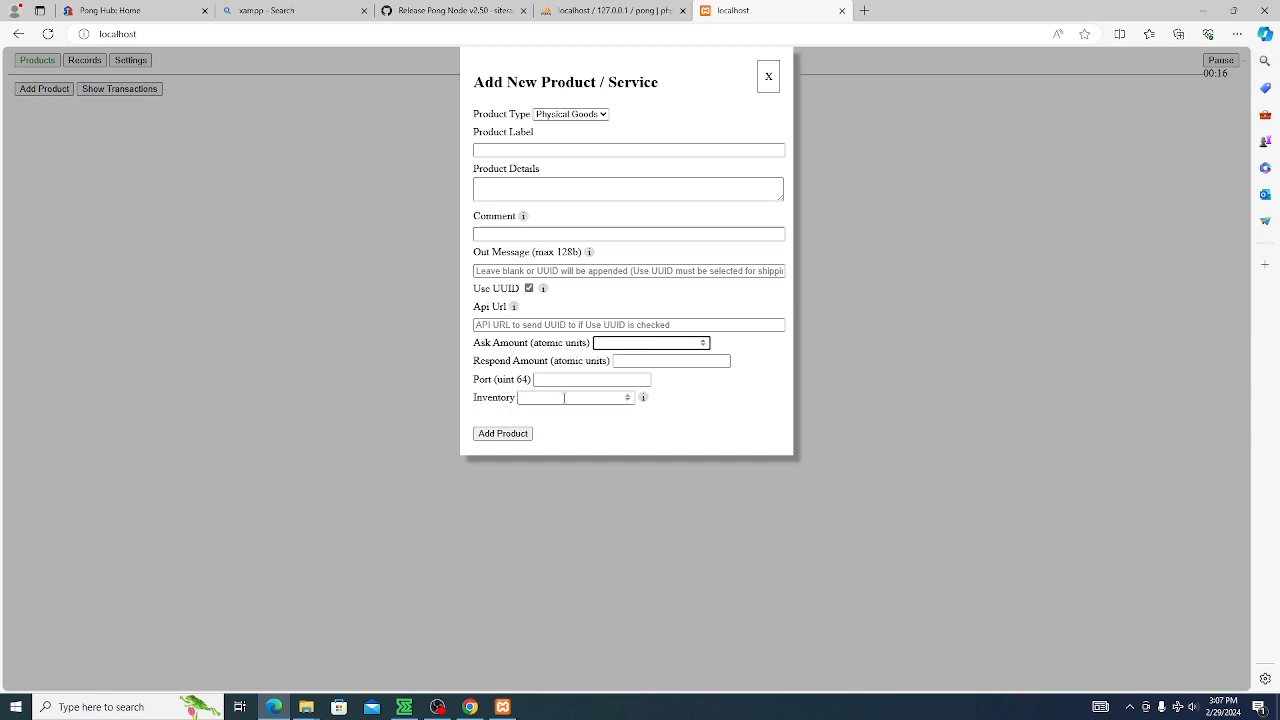
pyautogui.click(550, 380)
pyautogui.click(724, 428)
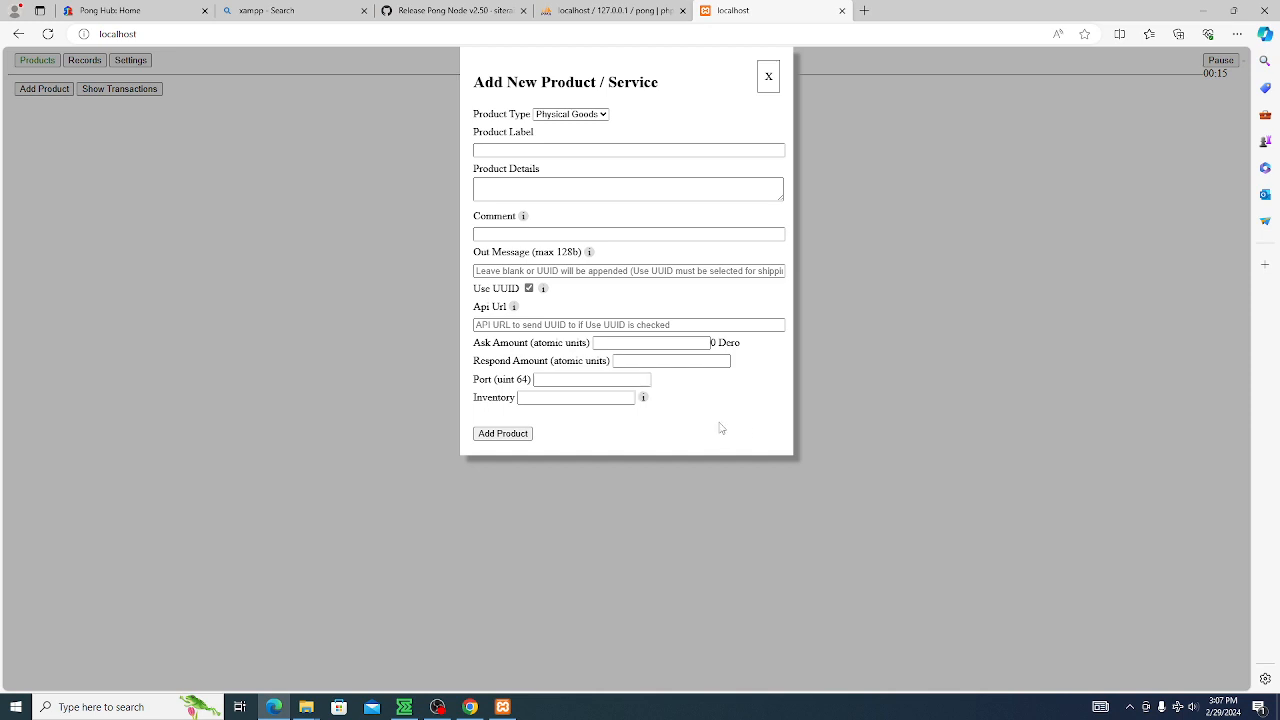
pyautogui.click(508, 148)
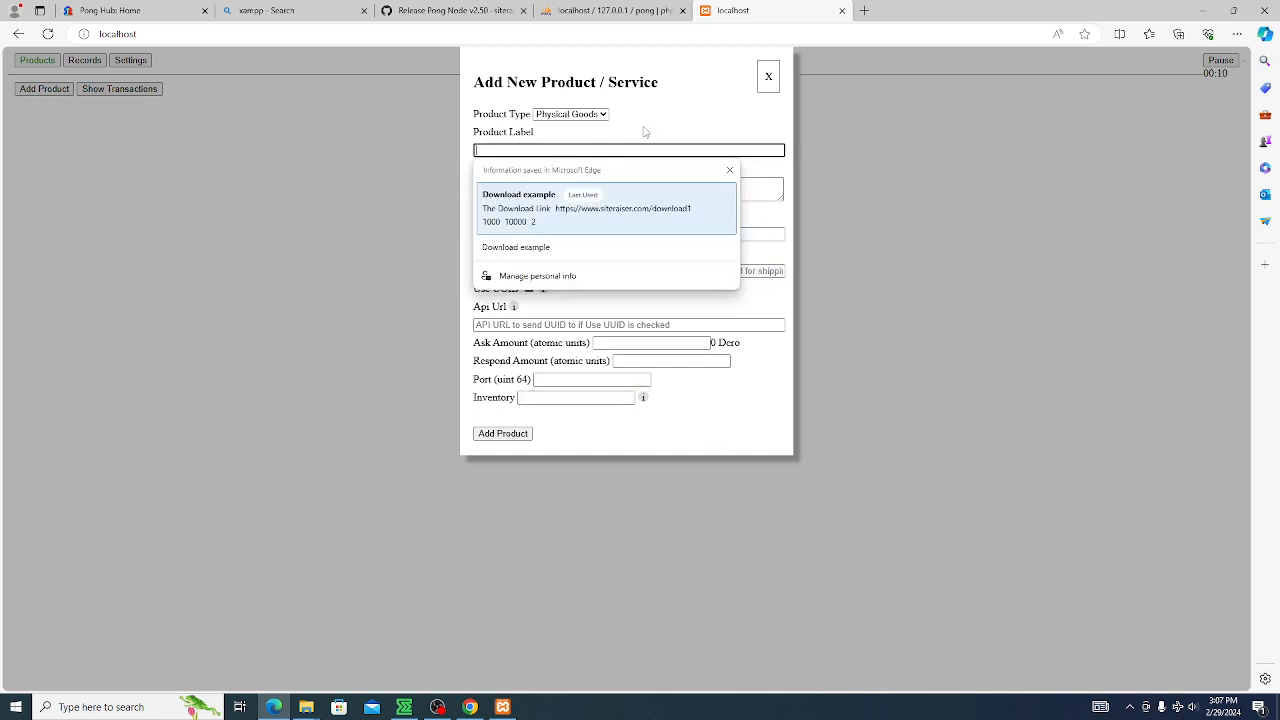
pyautogui.press('Escape')
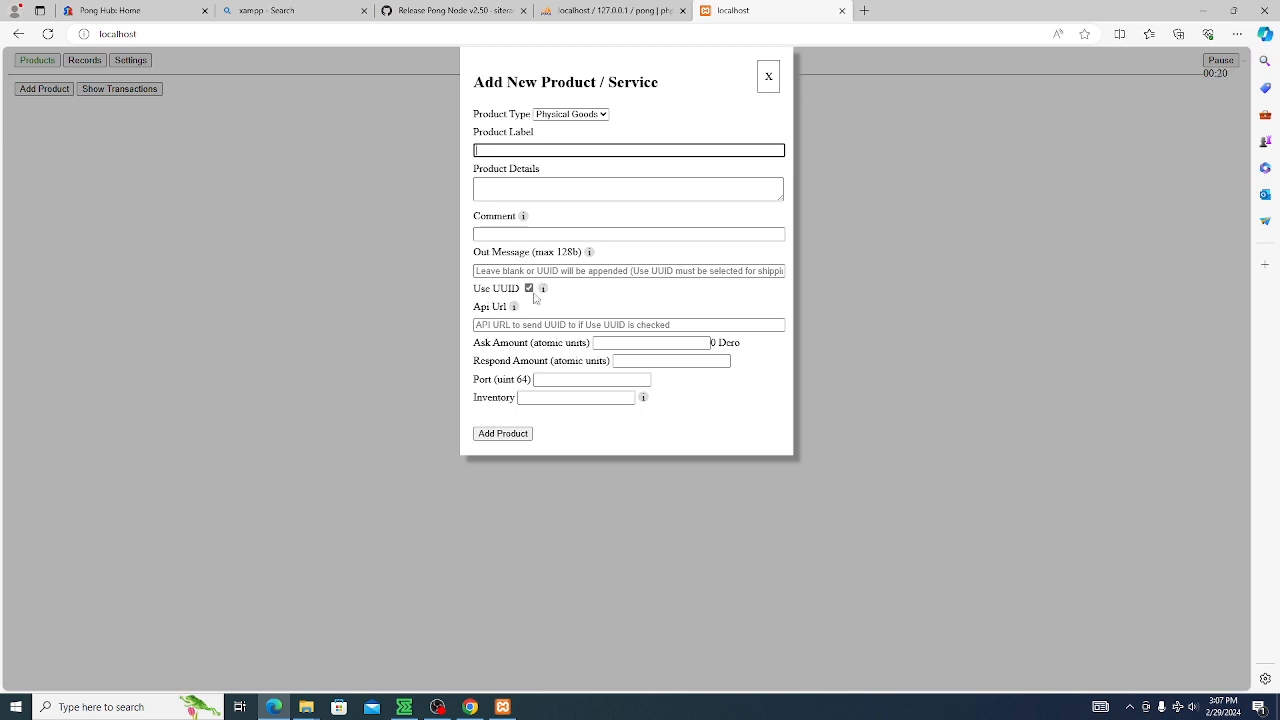
# - Set the product type to Digital Goods, turn off Use UUID and fill the form from the saved "Download example" entry
pyautogui.click(578, 116)
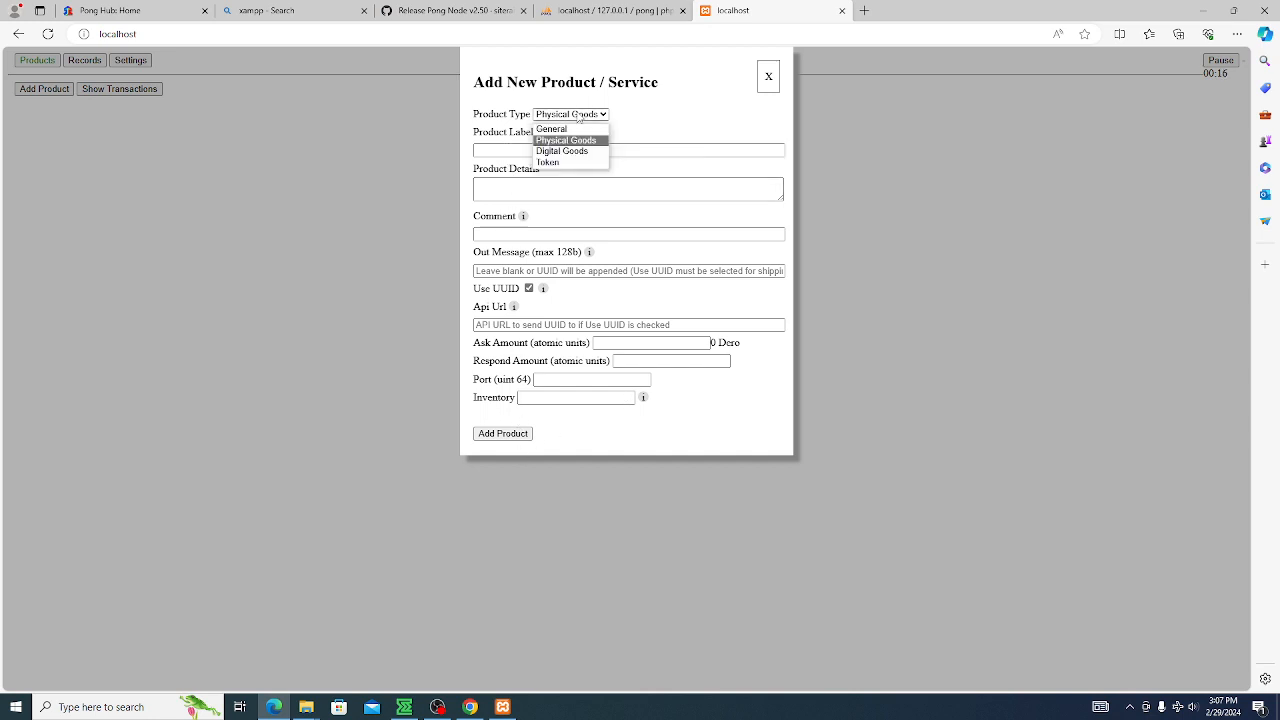
pyautogui.click(577, 151)
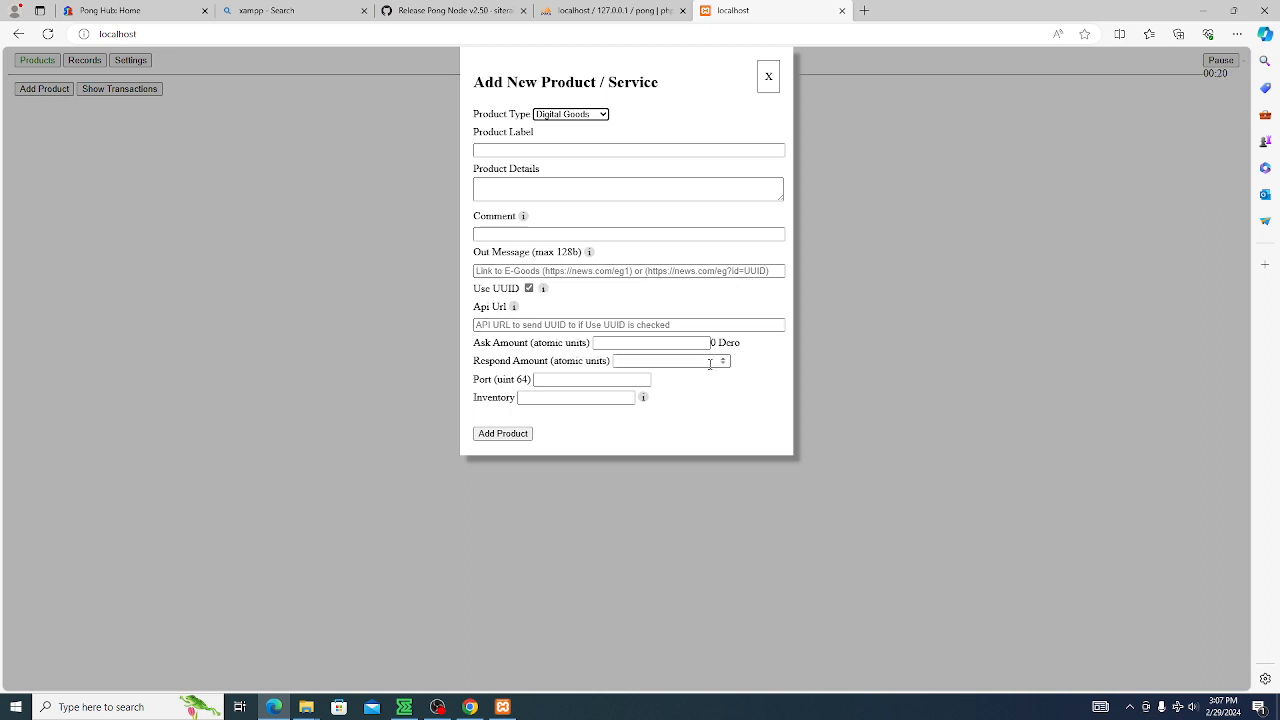
pyautogui.click(530, 290)
pyautogui.click(532, 151)
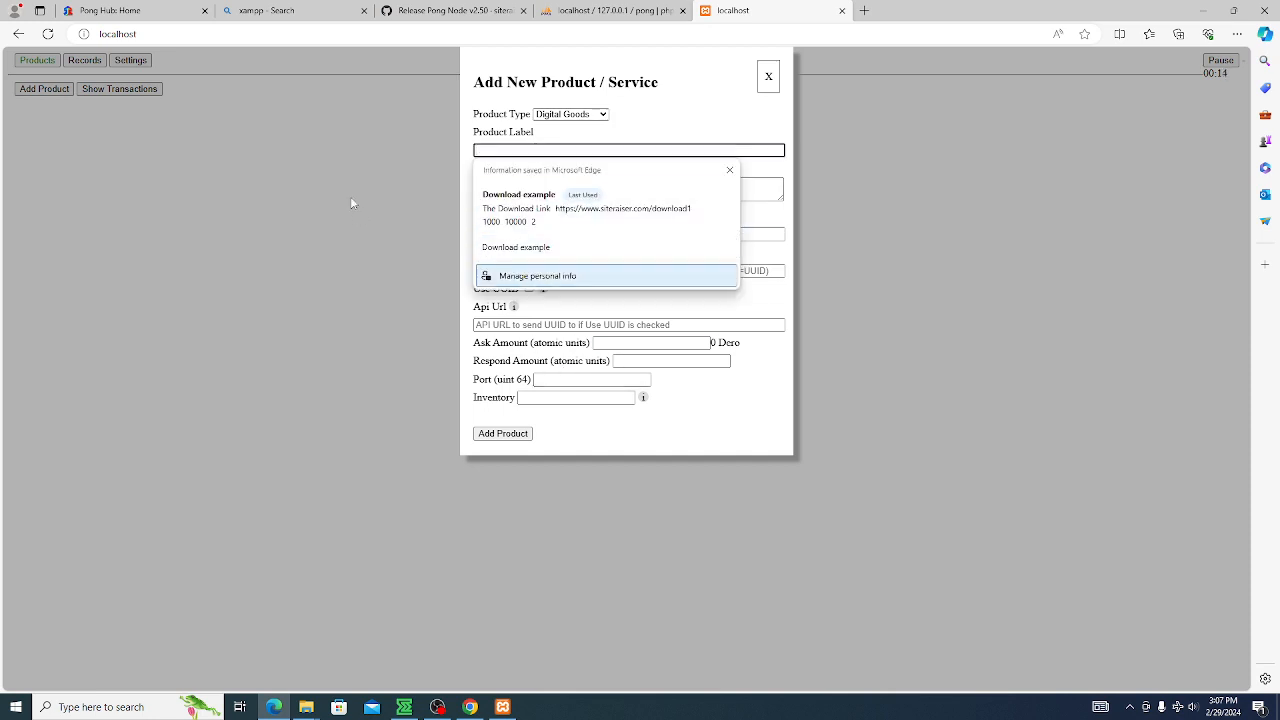
pyautogui.click(597, 195)
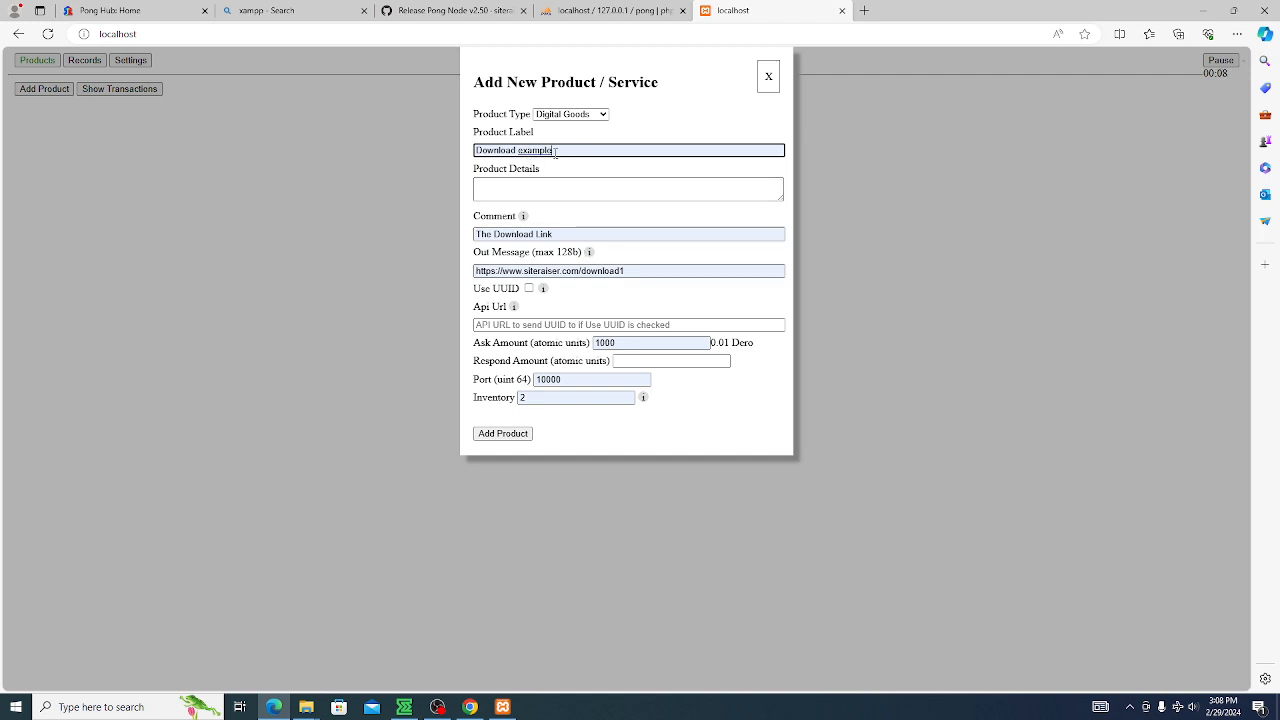
# - Enter "Test digitals goods" as the product details and add the product
pyautogui.press('Tab')
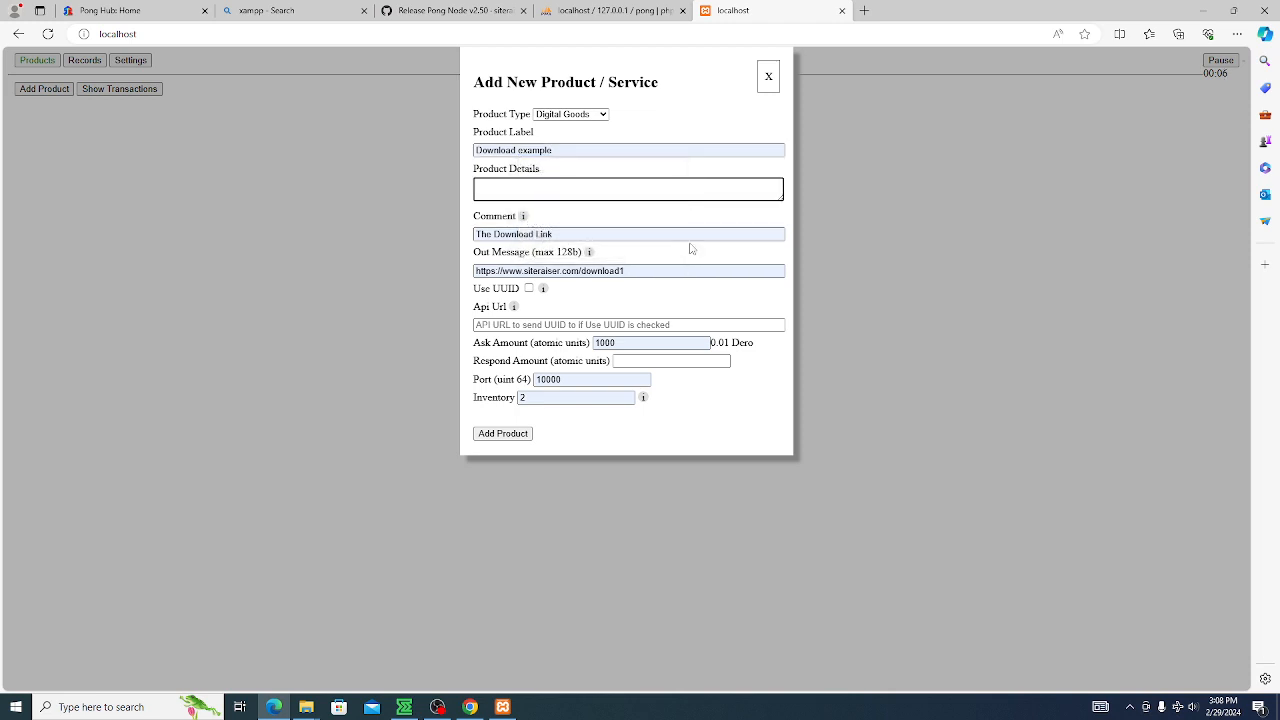
pyautogui.write('Test prod')
pyautogui.press('BackSpace')
pyautogui.write('digitals good')
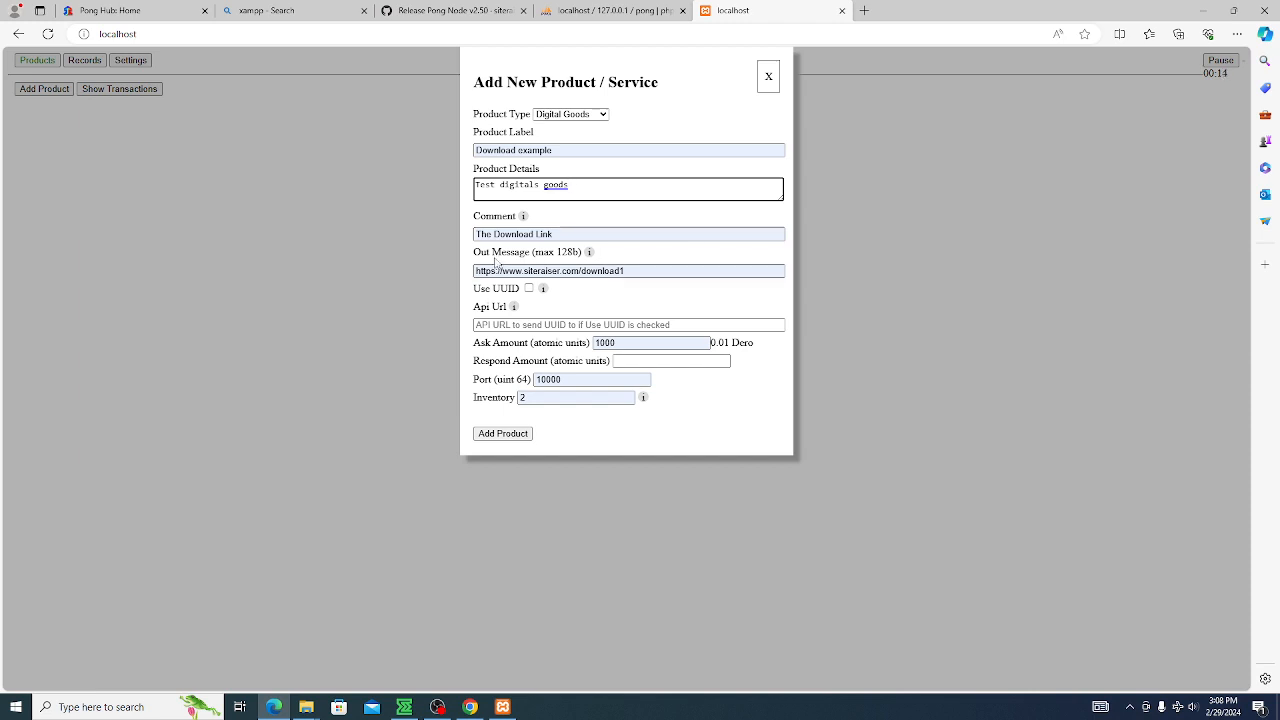
pyautogui.click(640, 271)
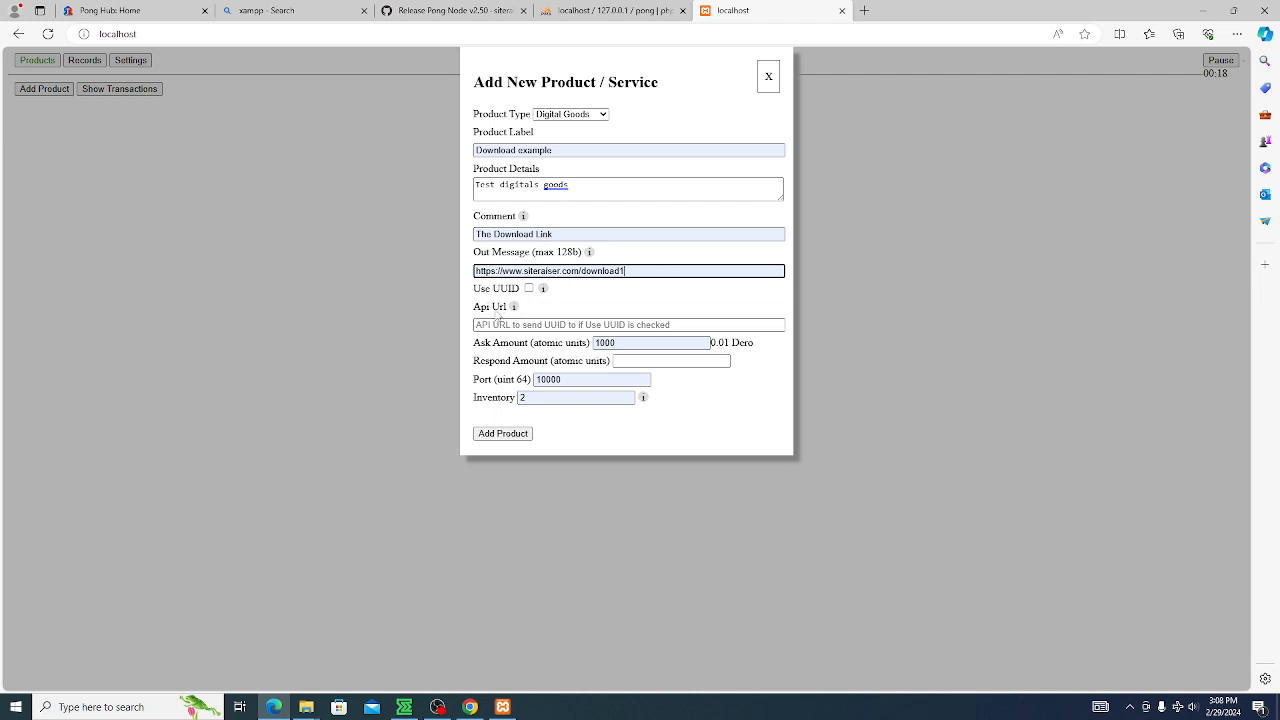
pyautogui.click(631, 343)
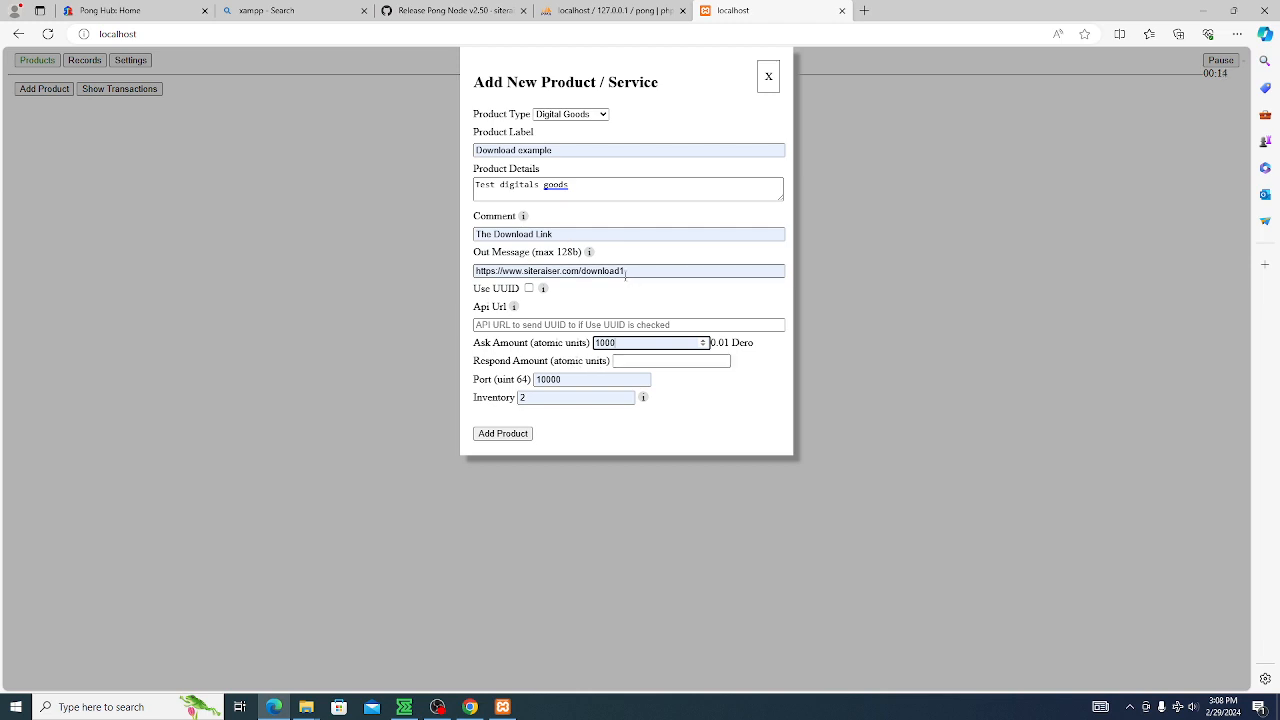
pyautogui.click(588, 271)
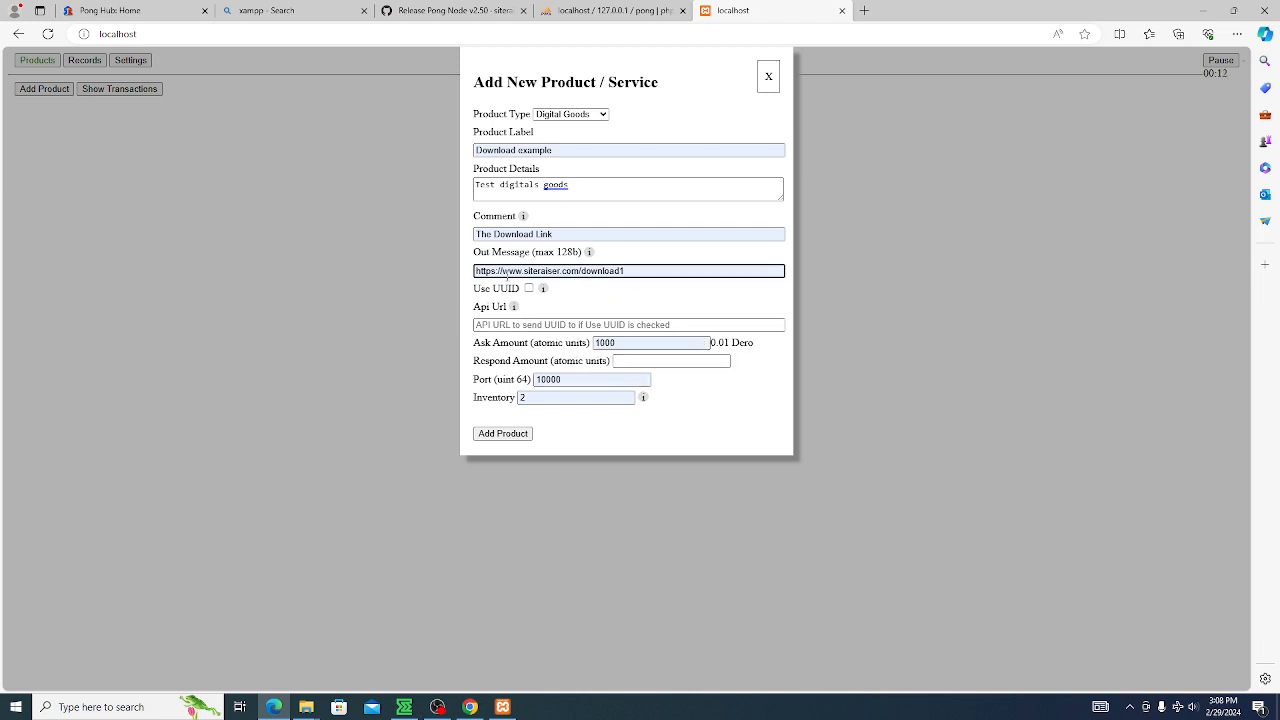
pyautogui.click(510, 437)
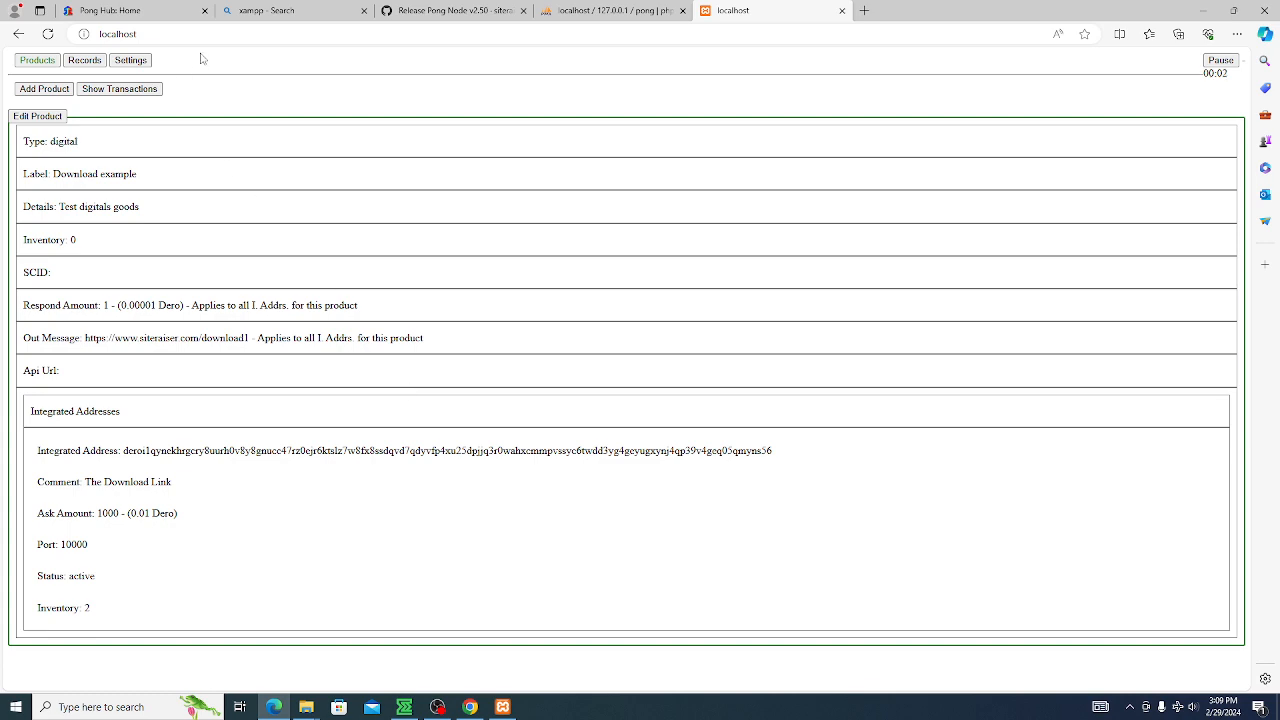
# - Refresh the DERO Pong Store, open the order page for The Download Link and copy its integrated address
pyautogui.click(135, 10)
pyautogui.click(48, 34)
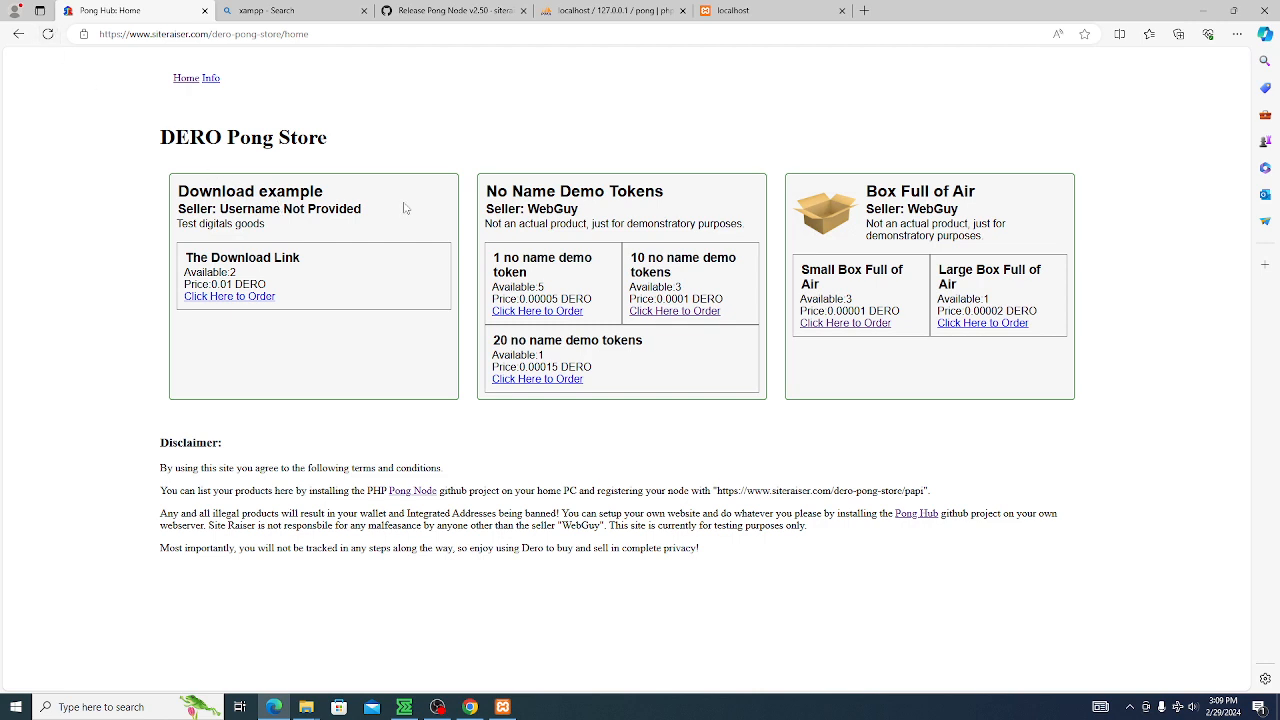
pyautogui.click(256, 300)
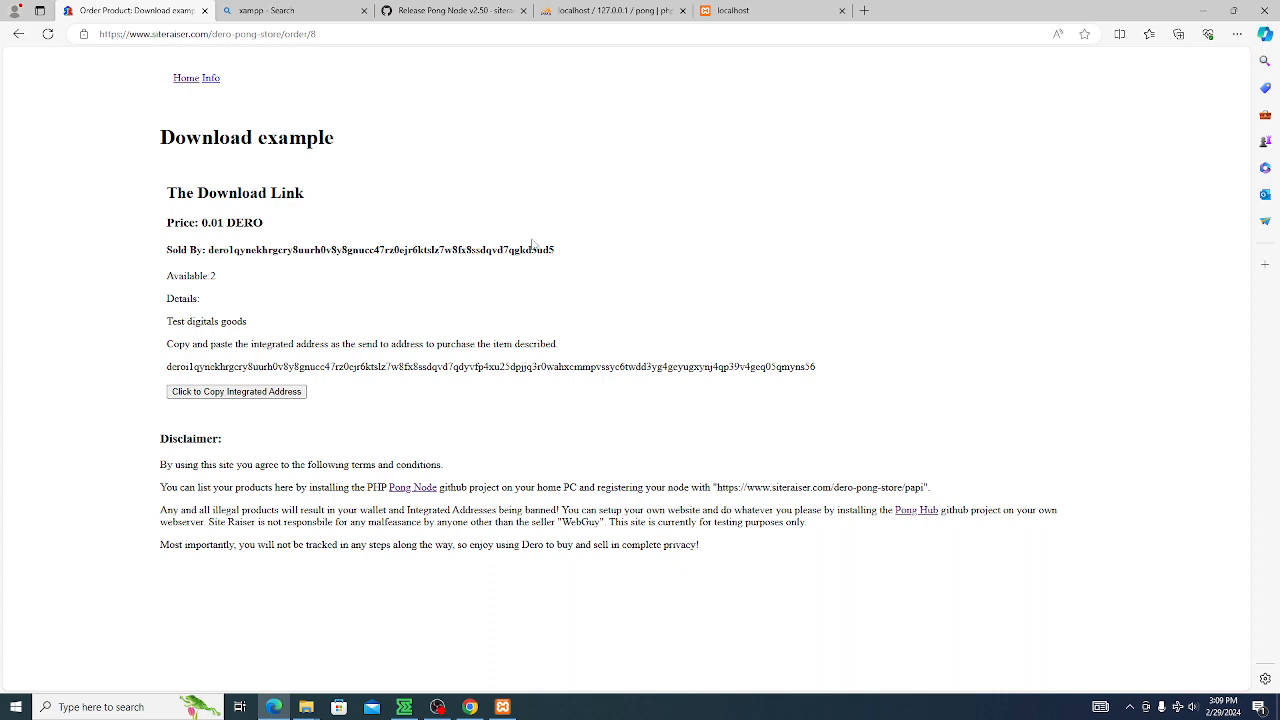
pyautogui.click(268, 392)
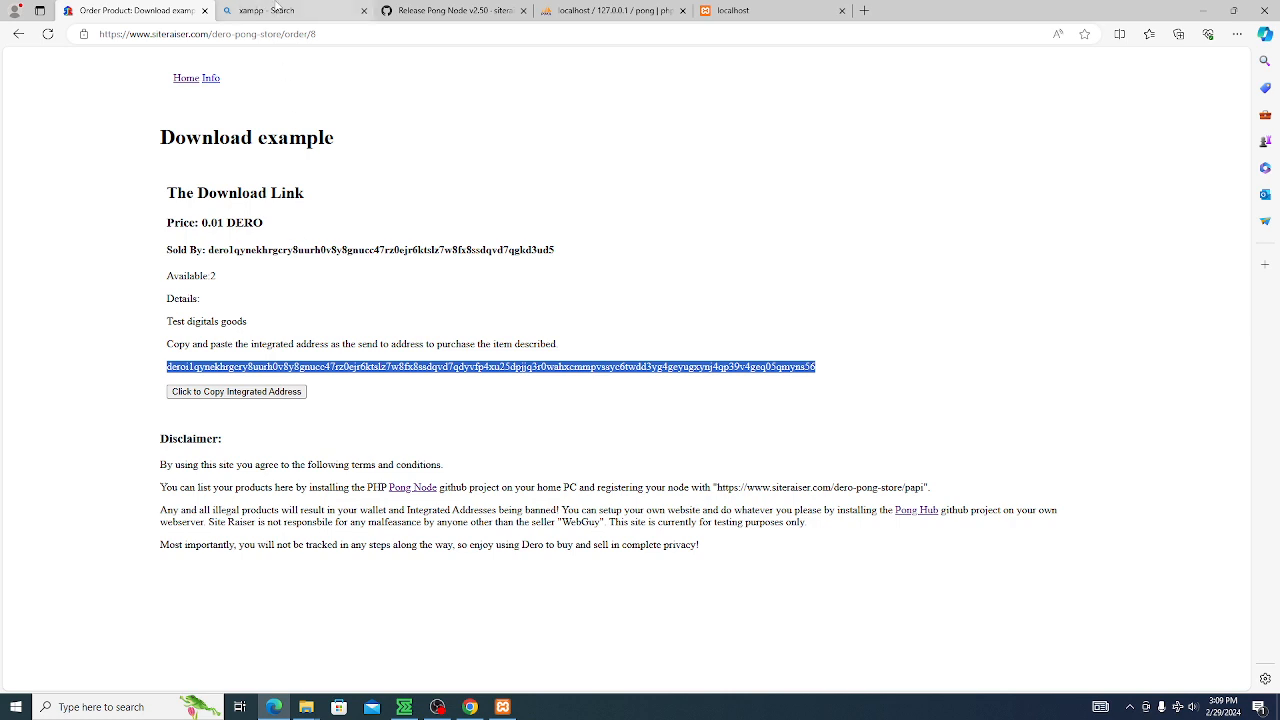
pyautogui.click(748, 9)
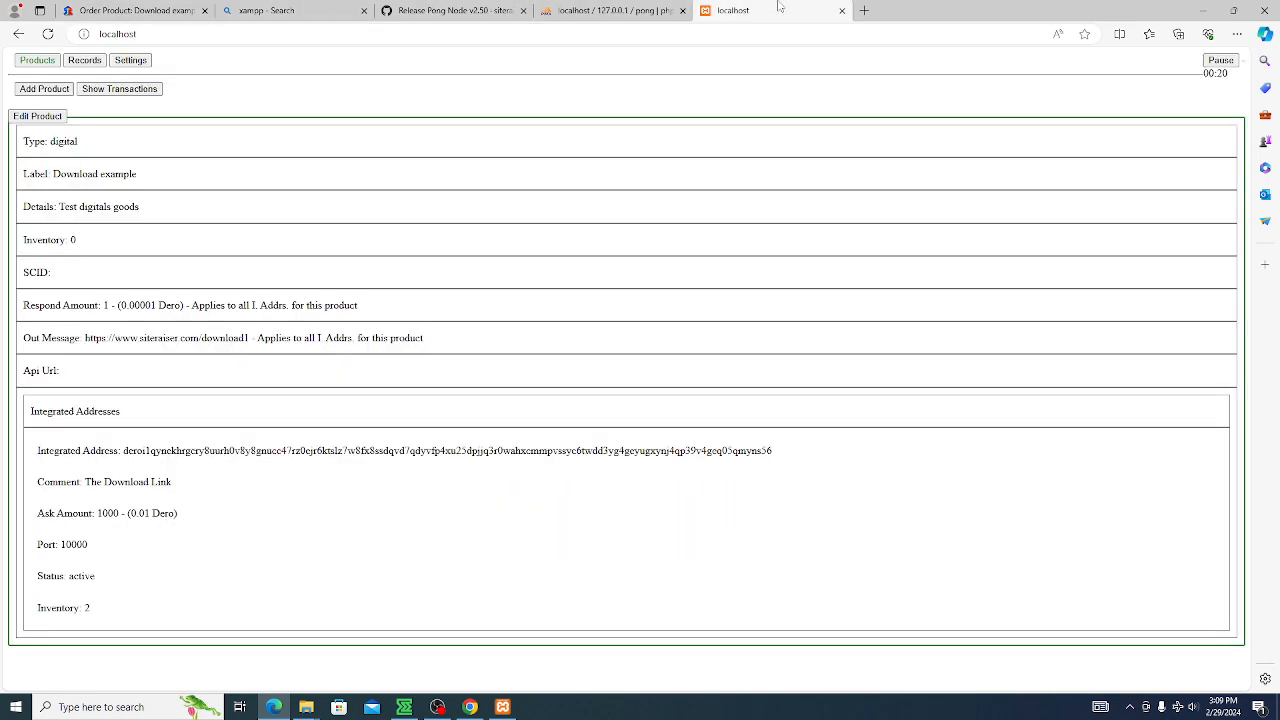
pyautogui.click(37, 117)
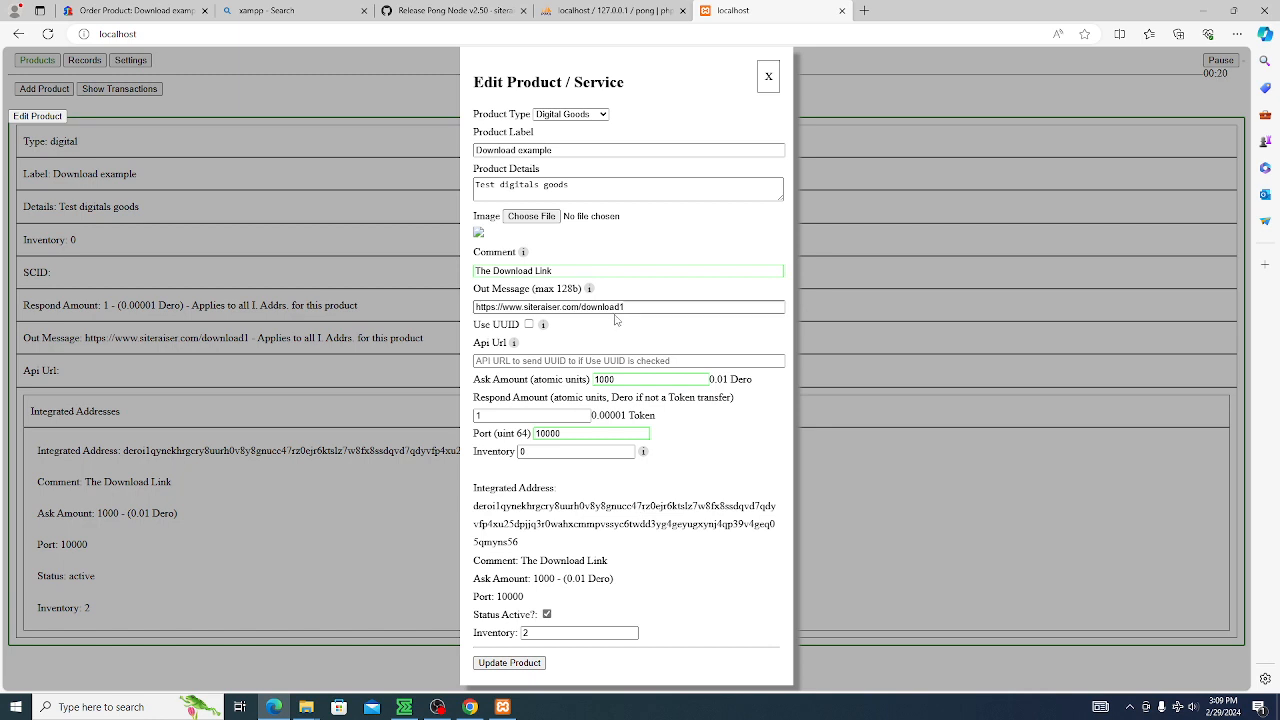
pyautogui.click(683, 307)
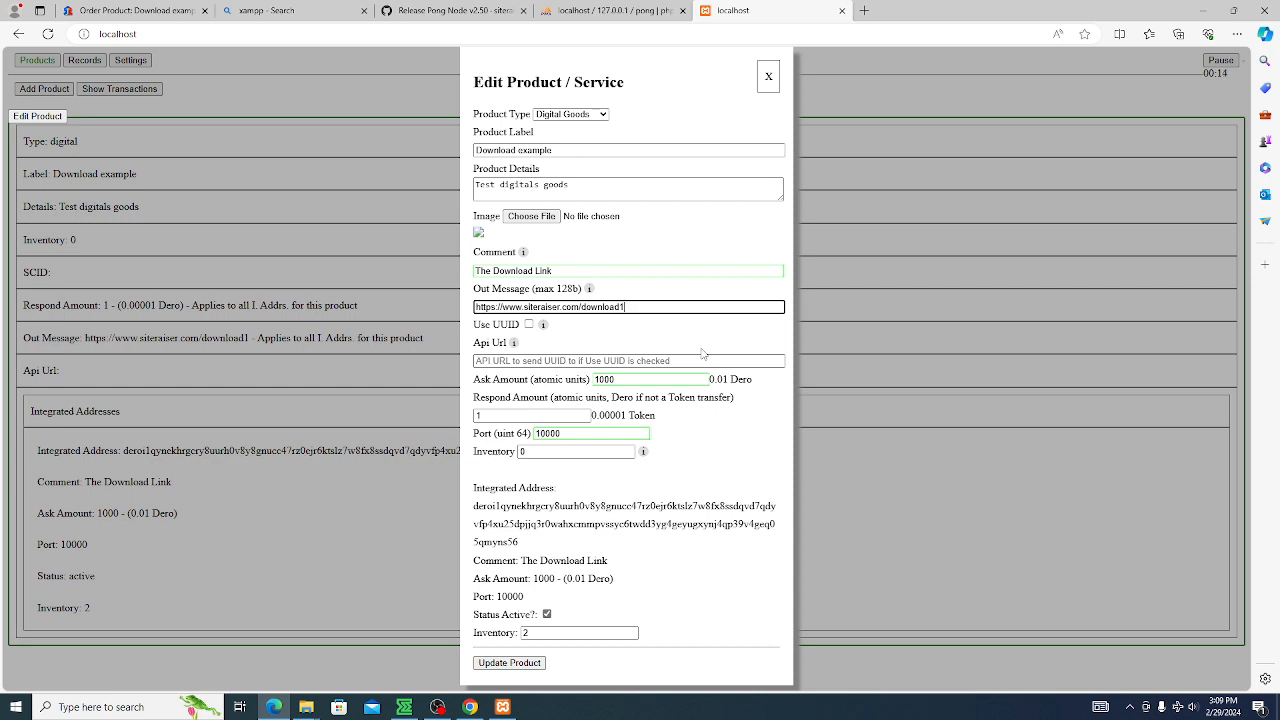
pyautogui.press('BackSpace')
pyautogui.write('2')
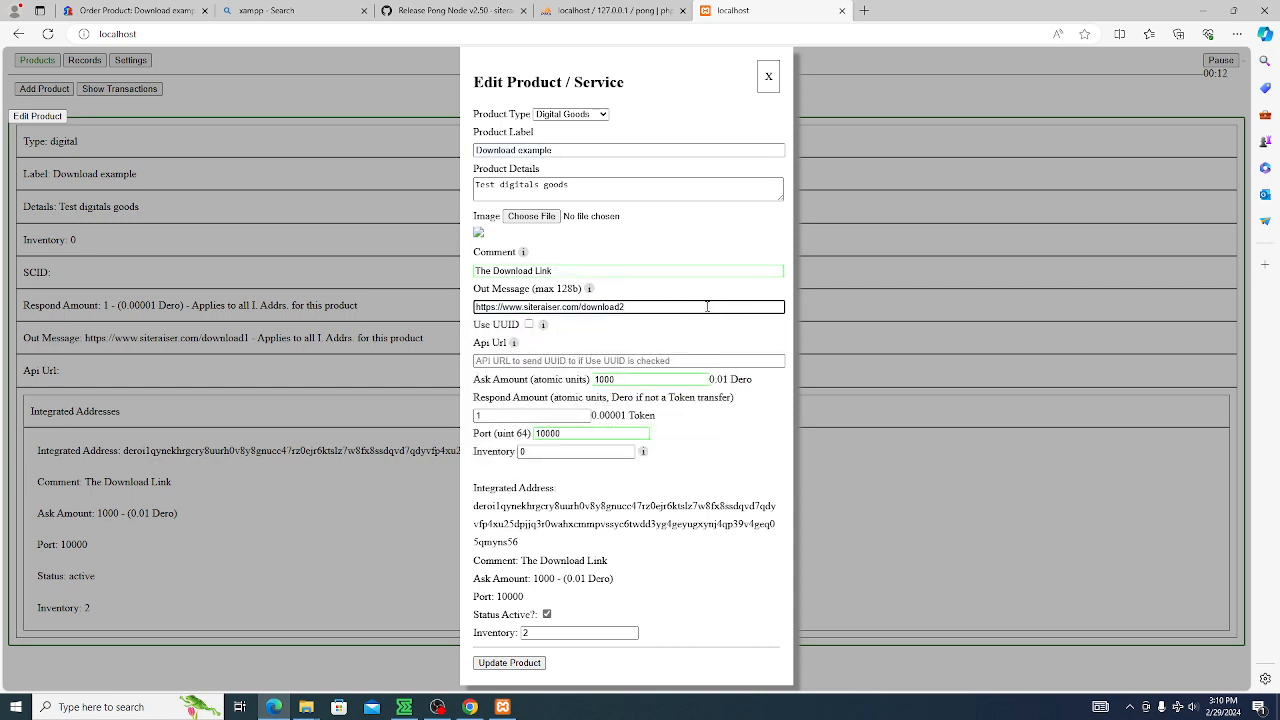
pyautogui.click(547, 615)
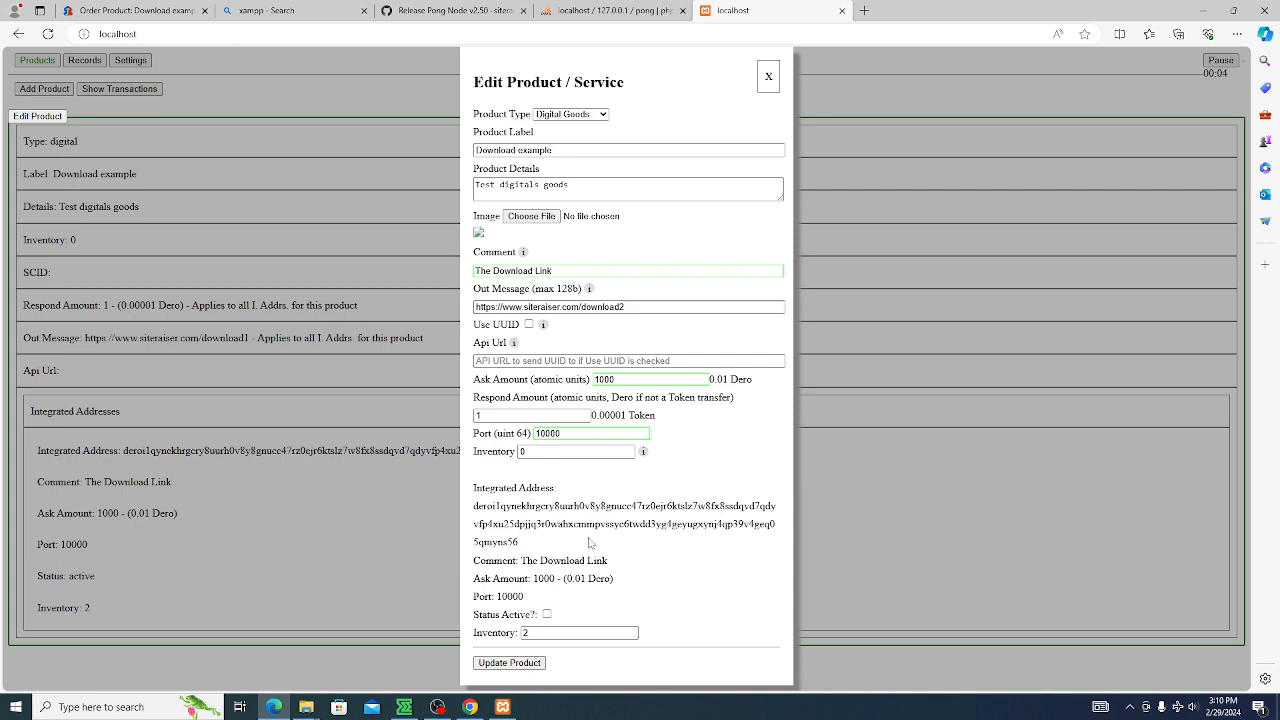
pyautogui.click(547, 614)
pyautogui.click(637, 306)
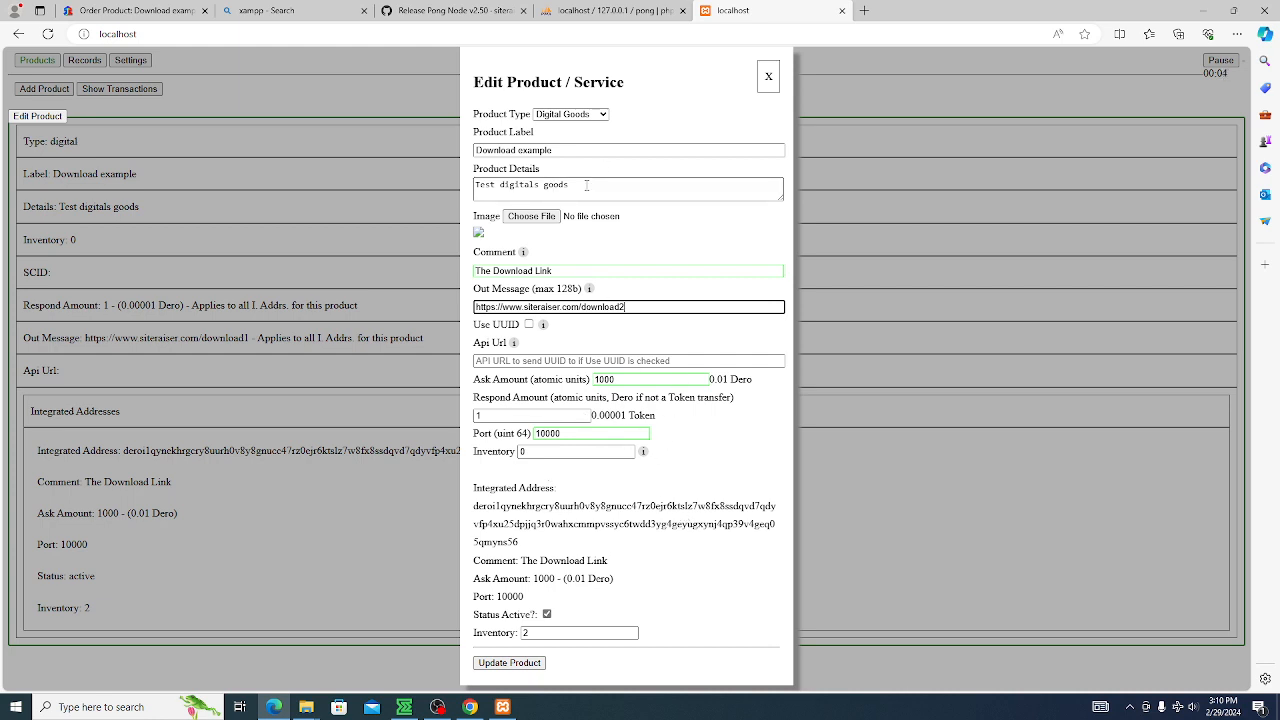
pyautogui.click(575, 150)
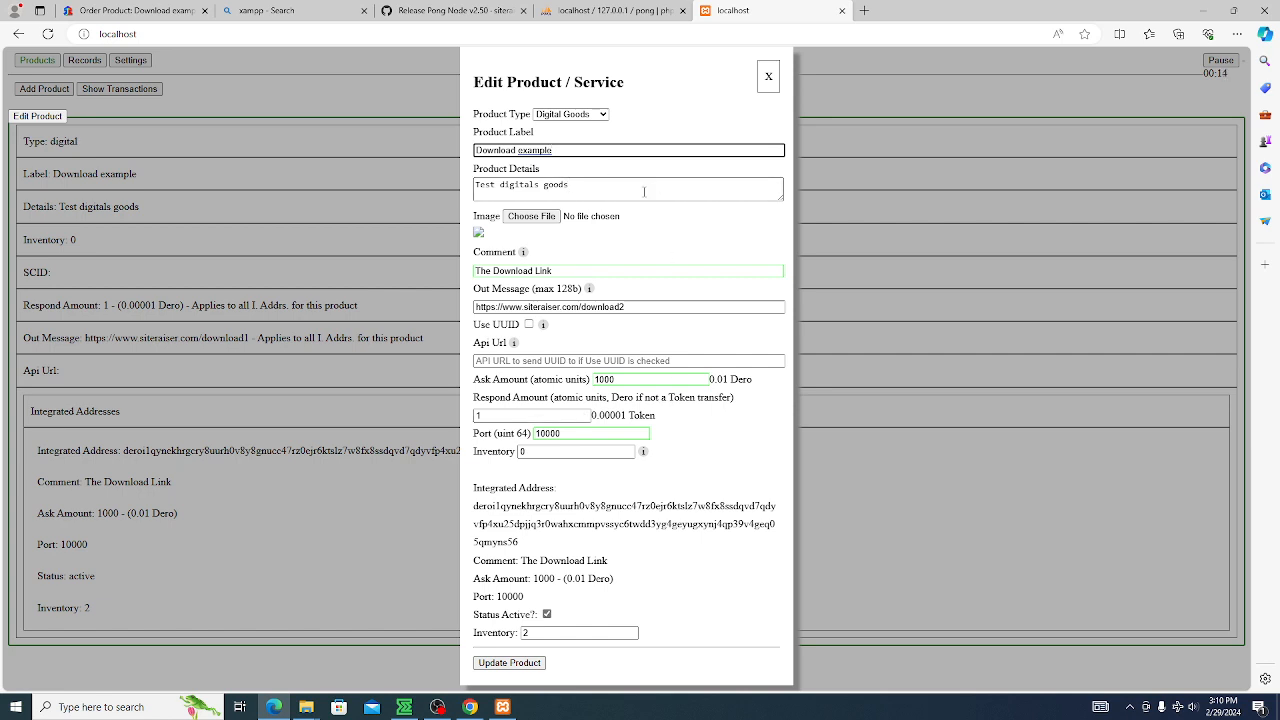
pyautogui.click(635, 311)
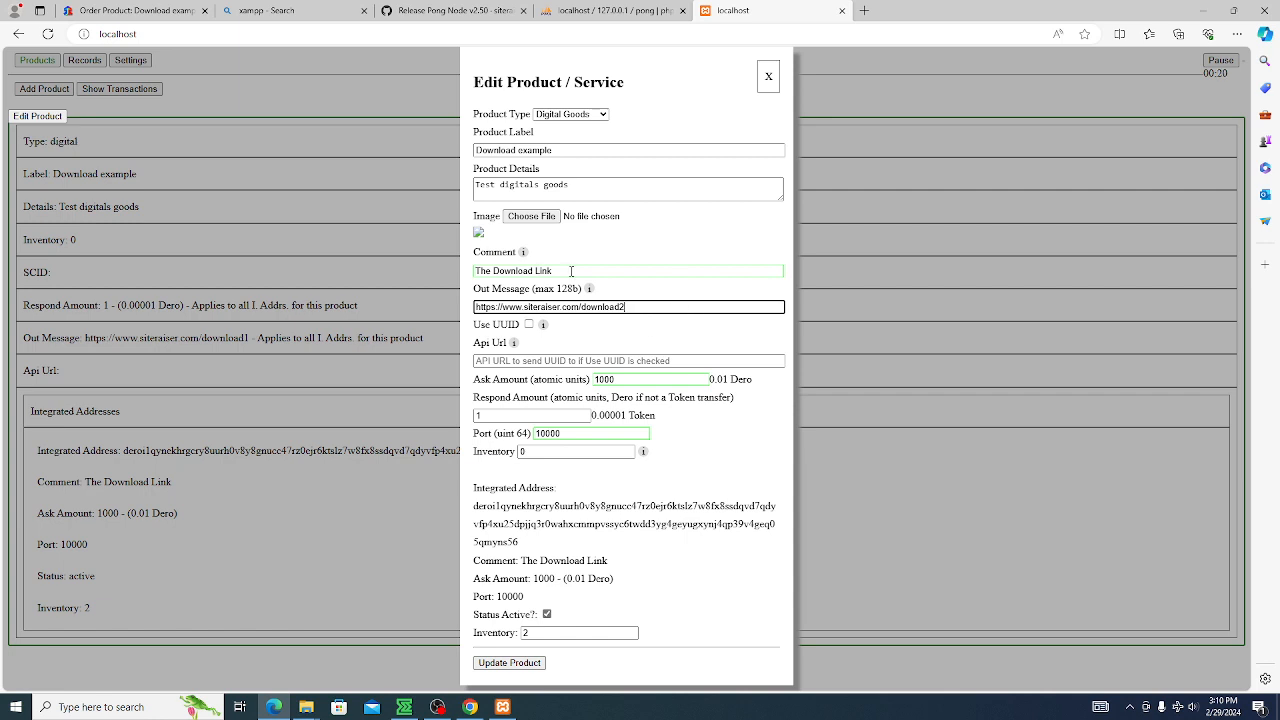
# - Add a second integrated address by setting the comment to "The Download Link 2" and the port to 10001, then updating the product
pyautogui.click(608, 271)
pyautogui.write('2')
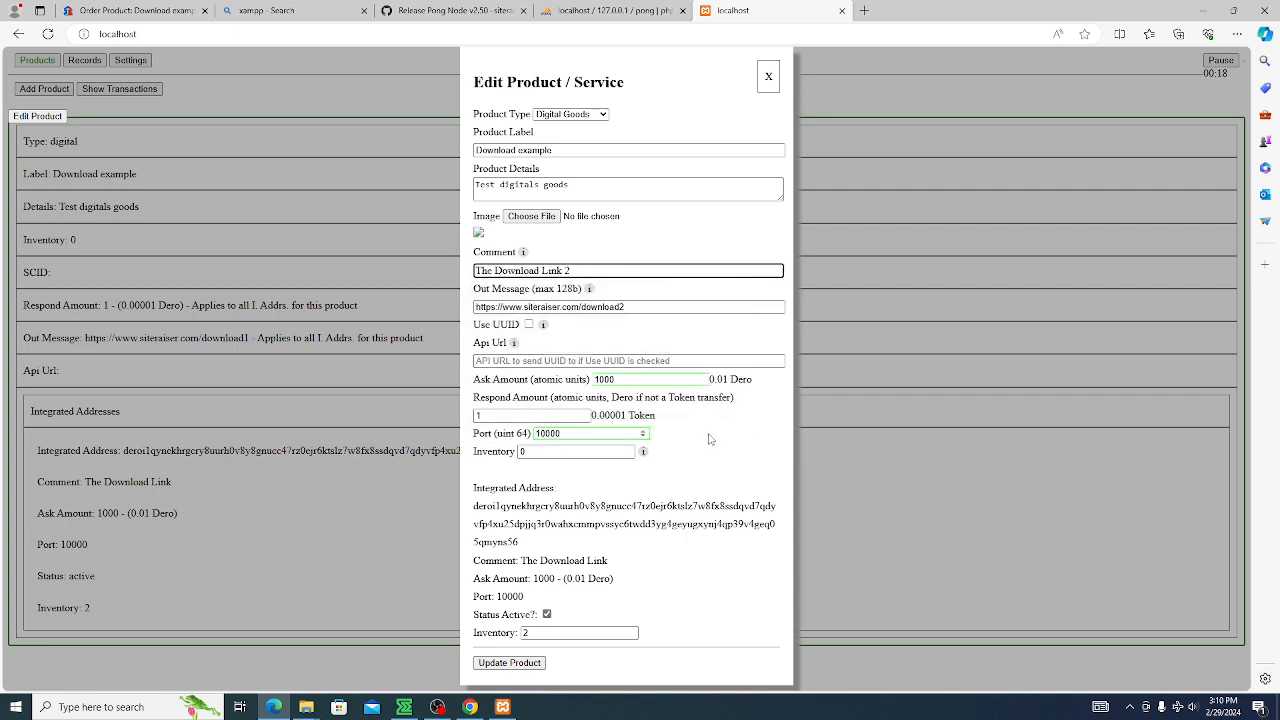
pyautogui.press('Tab')
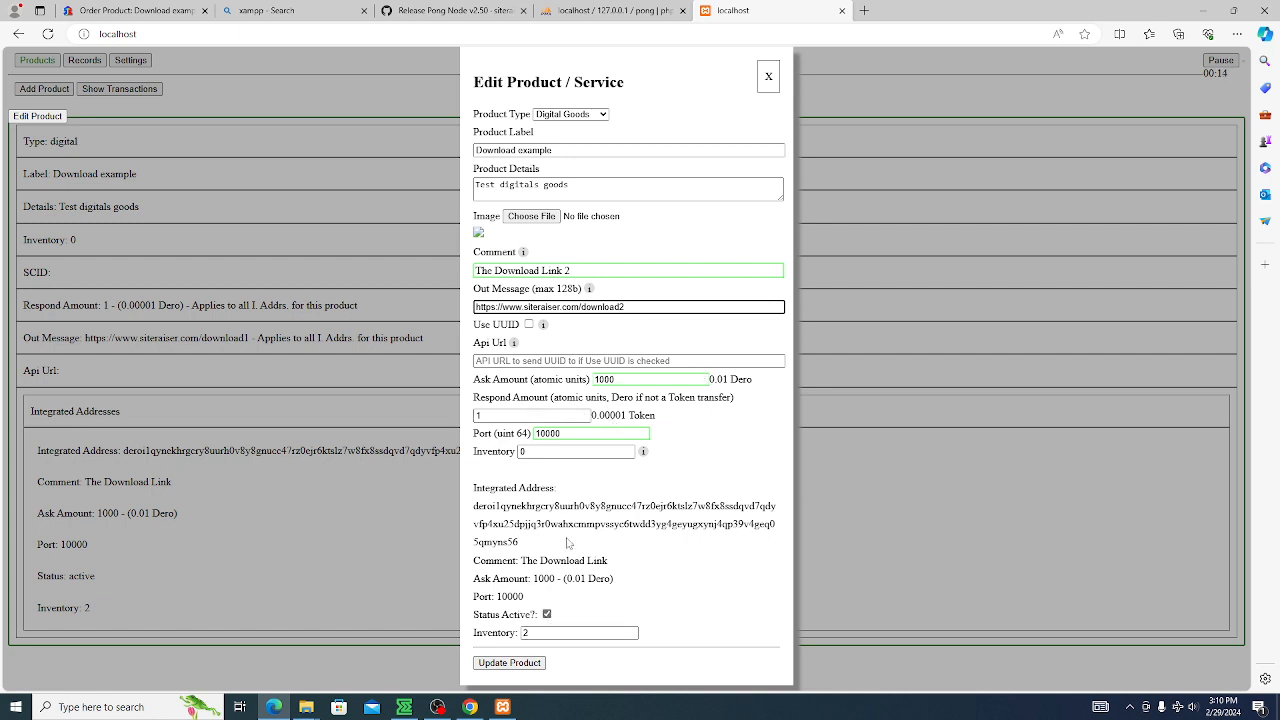
pyautogui.click(516, 661)
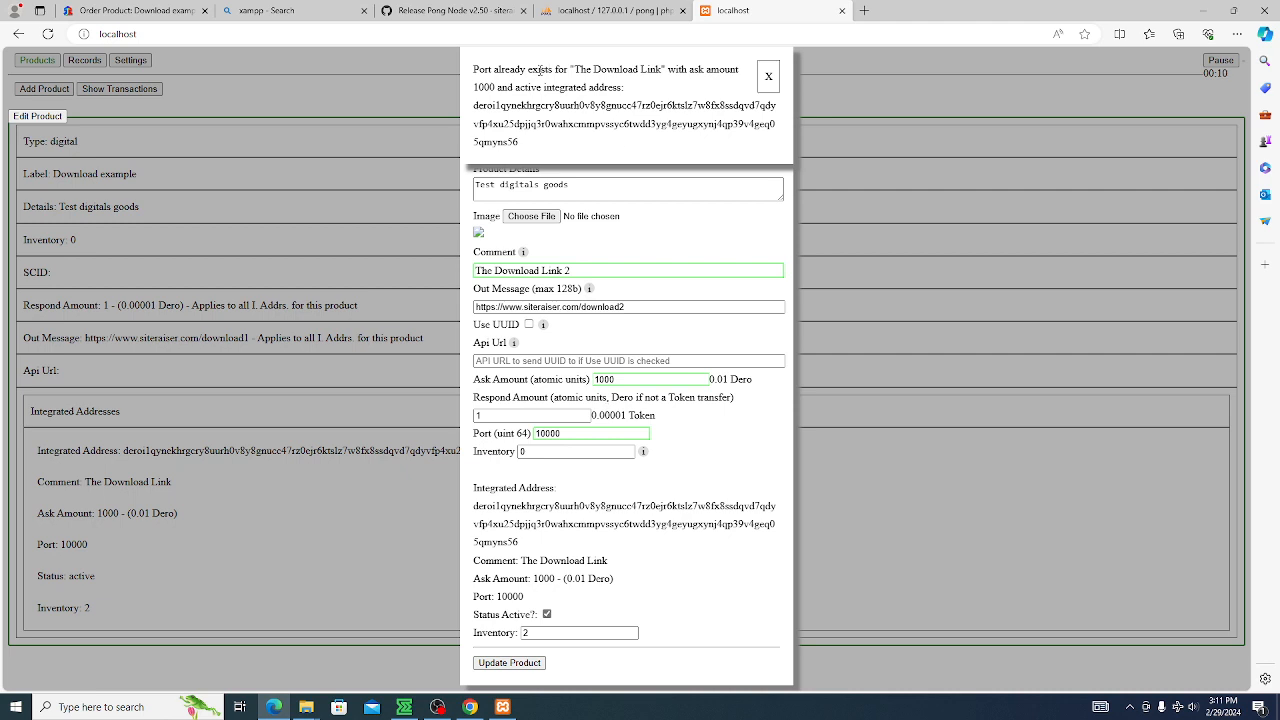
pyautogui.click(563, 433)
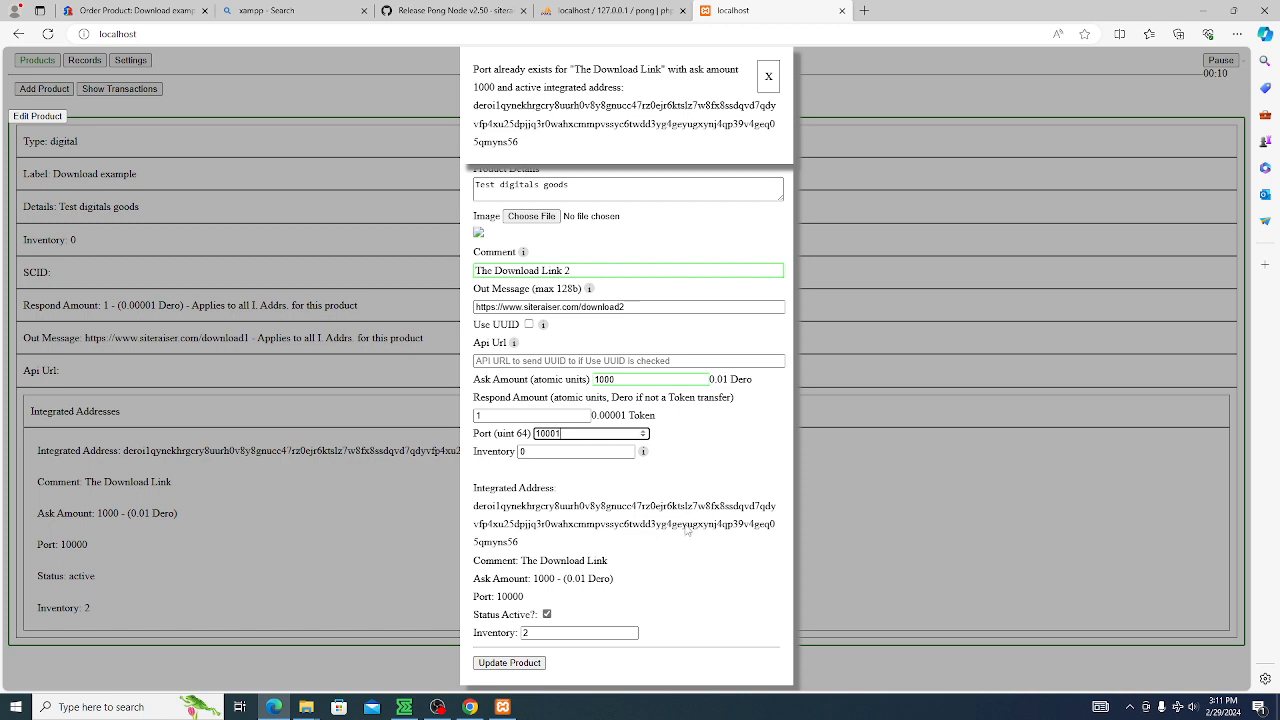
pyautogui.click(769, 78)
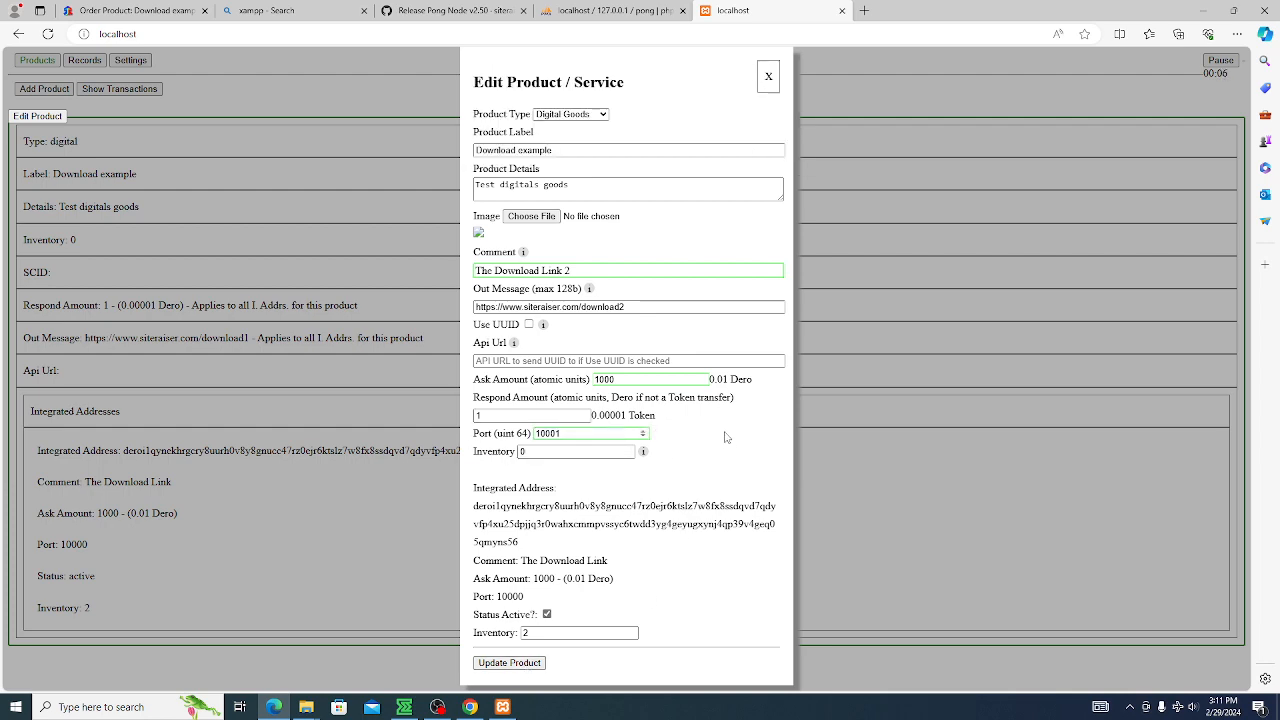
# - Set the inventory of The Download Link 2 integrated address to 5, update the product and close the editor
pyautogui.scroll(-2, 700, 448)
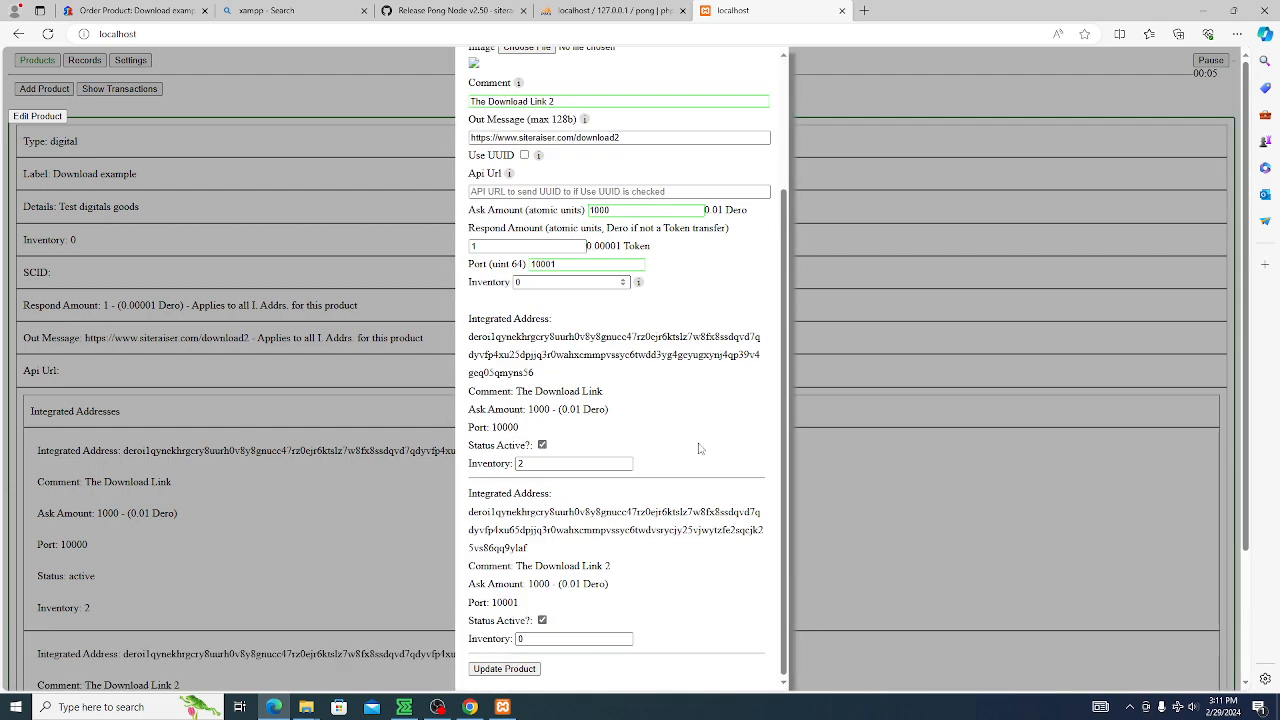
pyautogui.click(548, 640)
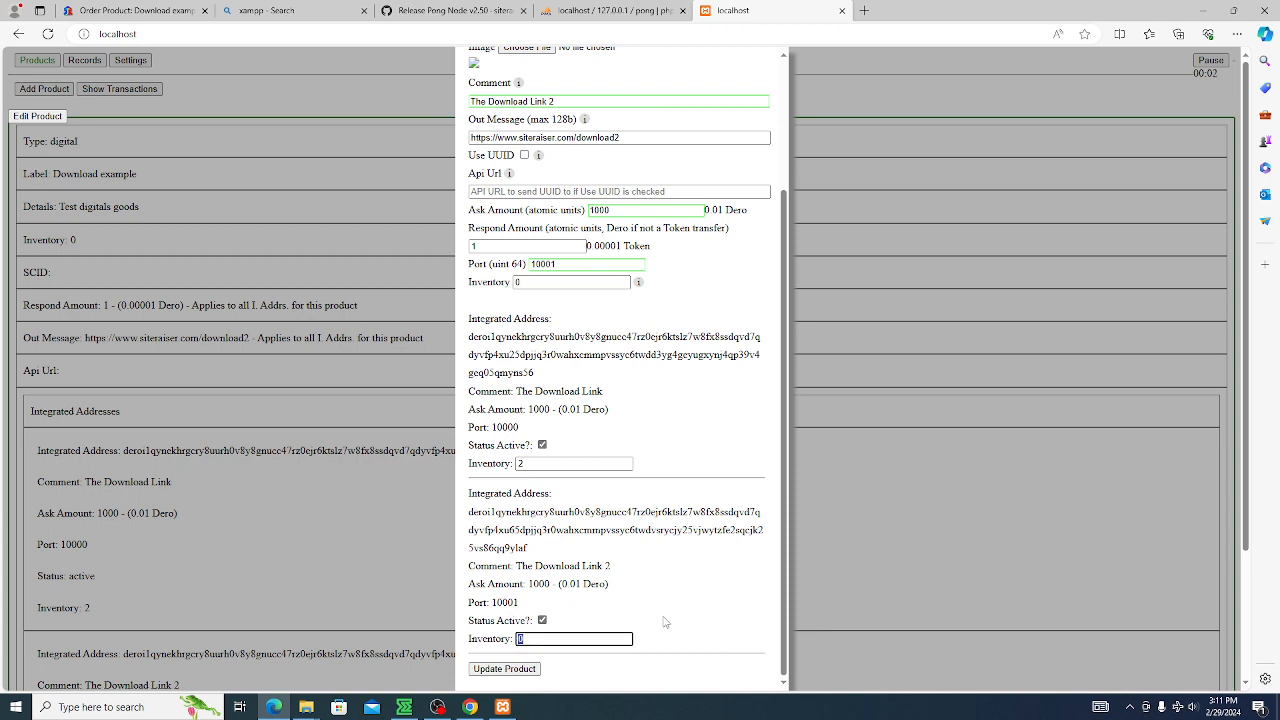
pyautogui.write('5')
pyautogui.click(525, 670)
pyautogui.scroll(3, 684, 595)
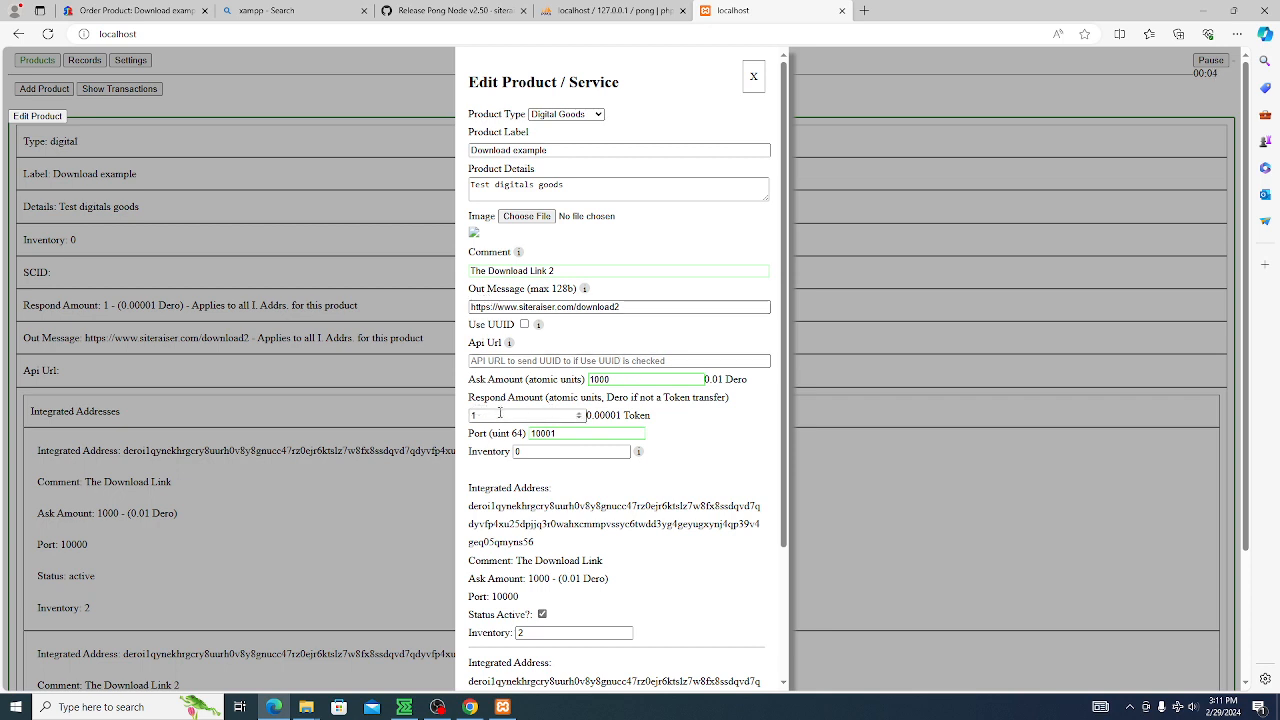
pyautogui.click(755, 81)
# - Check the Download example listing on the DERO Pong Store home page and return to Pong Node
pyautogui.click(117, 13)
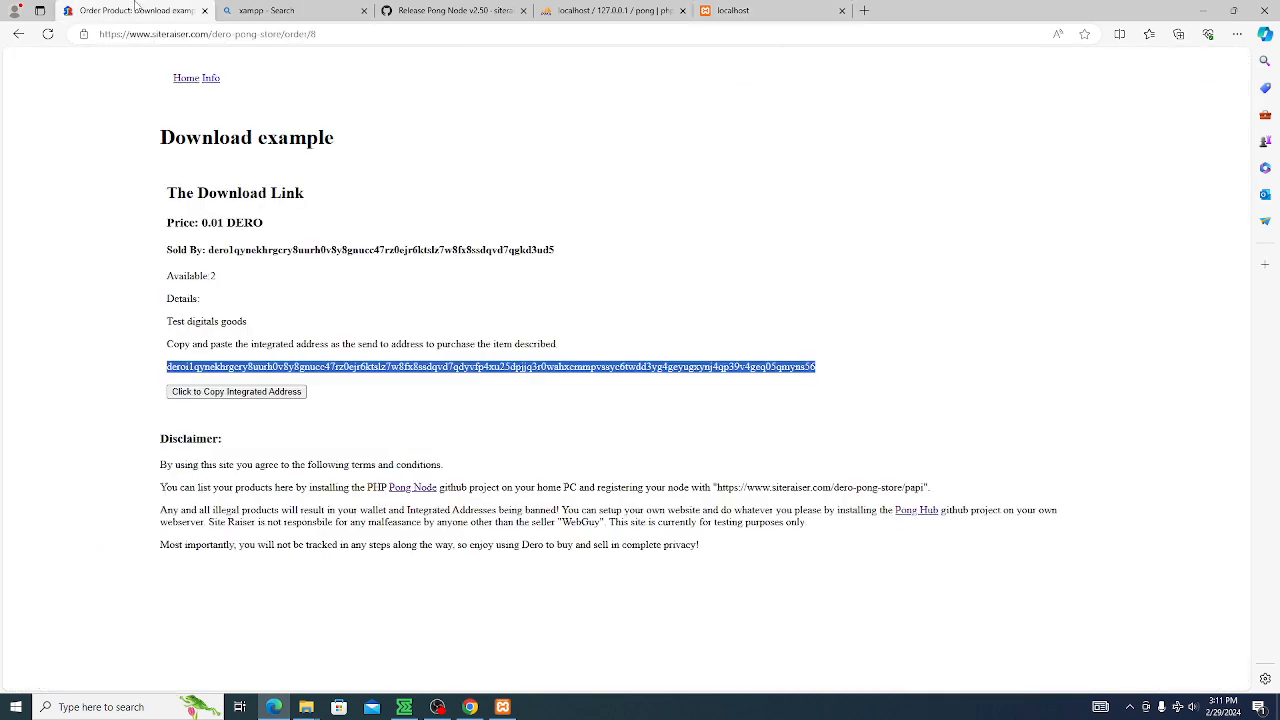
pyautogui.click(186, 79)
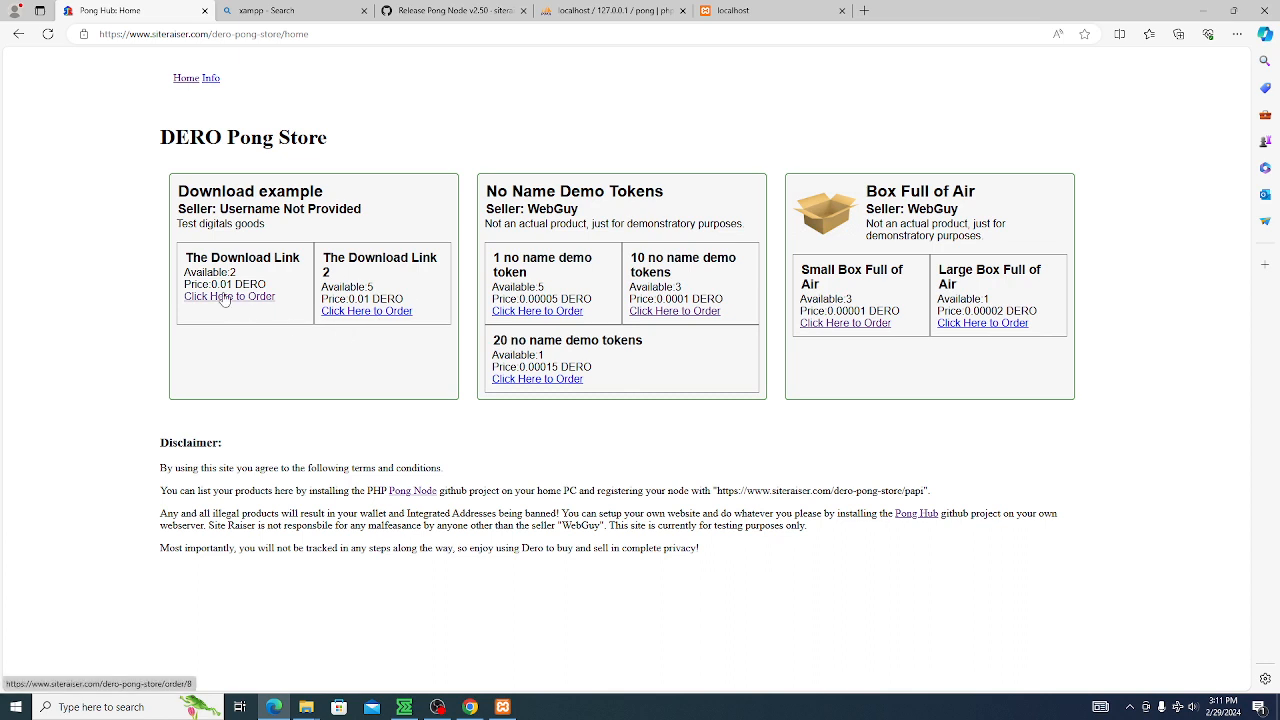
pyautogui.click(738, 12)
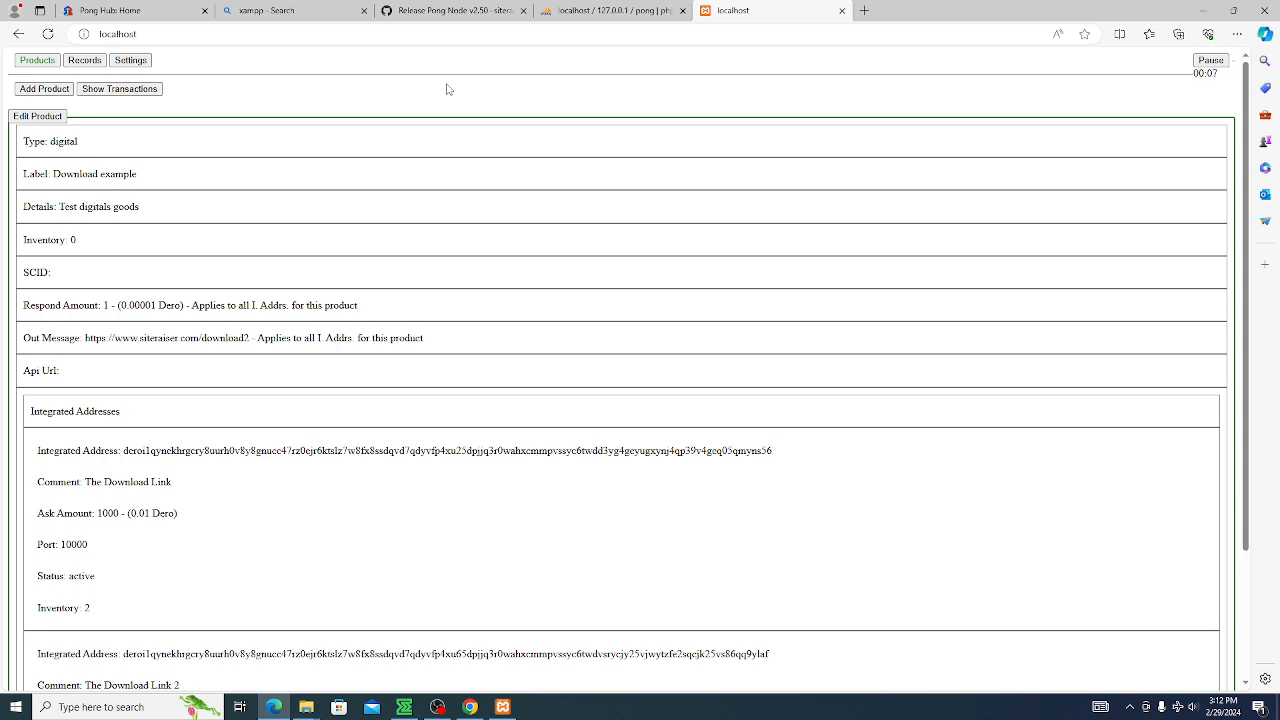
# - Start a new product of type Physical Goods and label it "Physical Good"
pyautogui.click(44, 89)
pyautogui.click(566, 114)
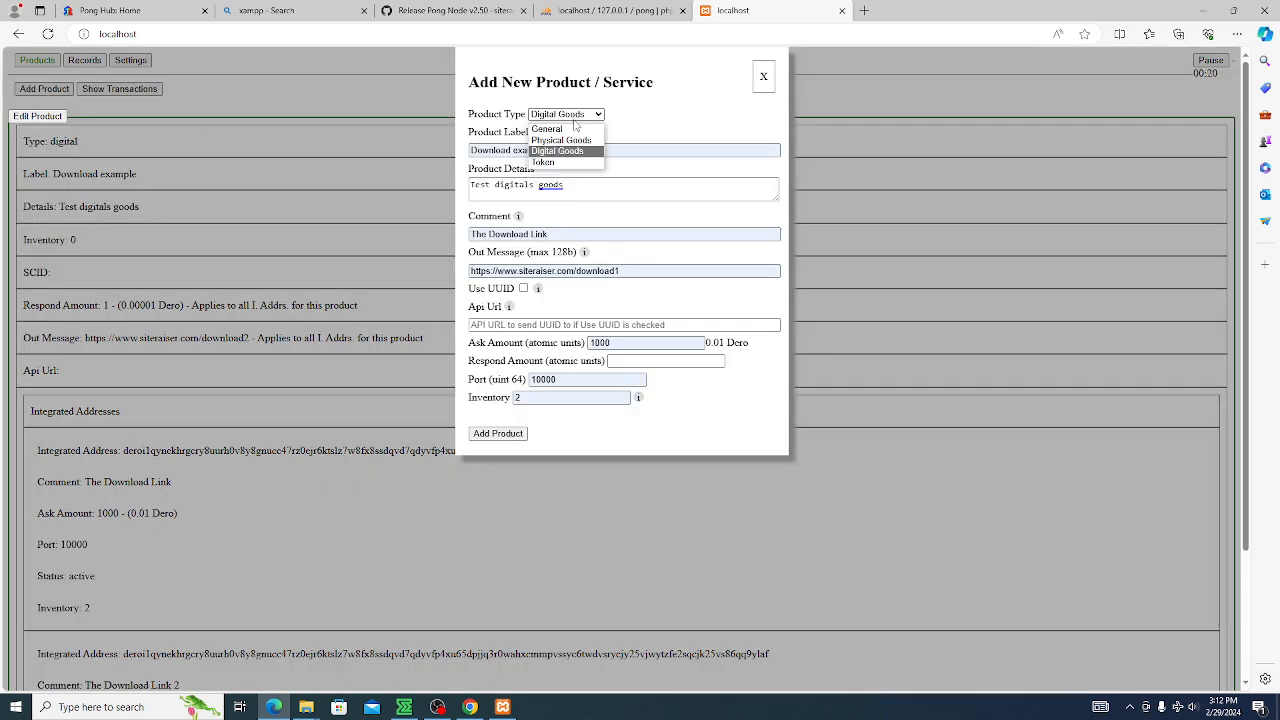
pyautogui.click(570, 138)
pyautogui.press('Tab')
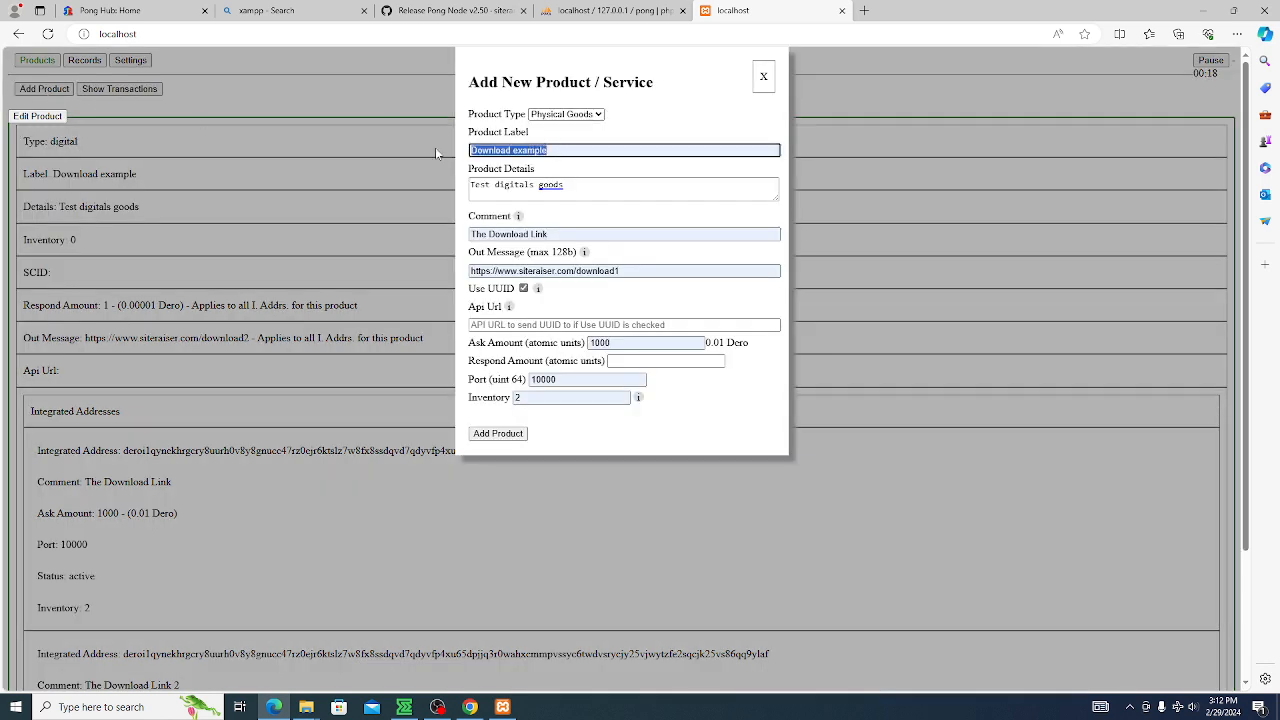
pyautogui.write('S')
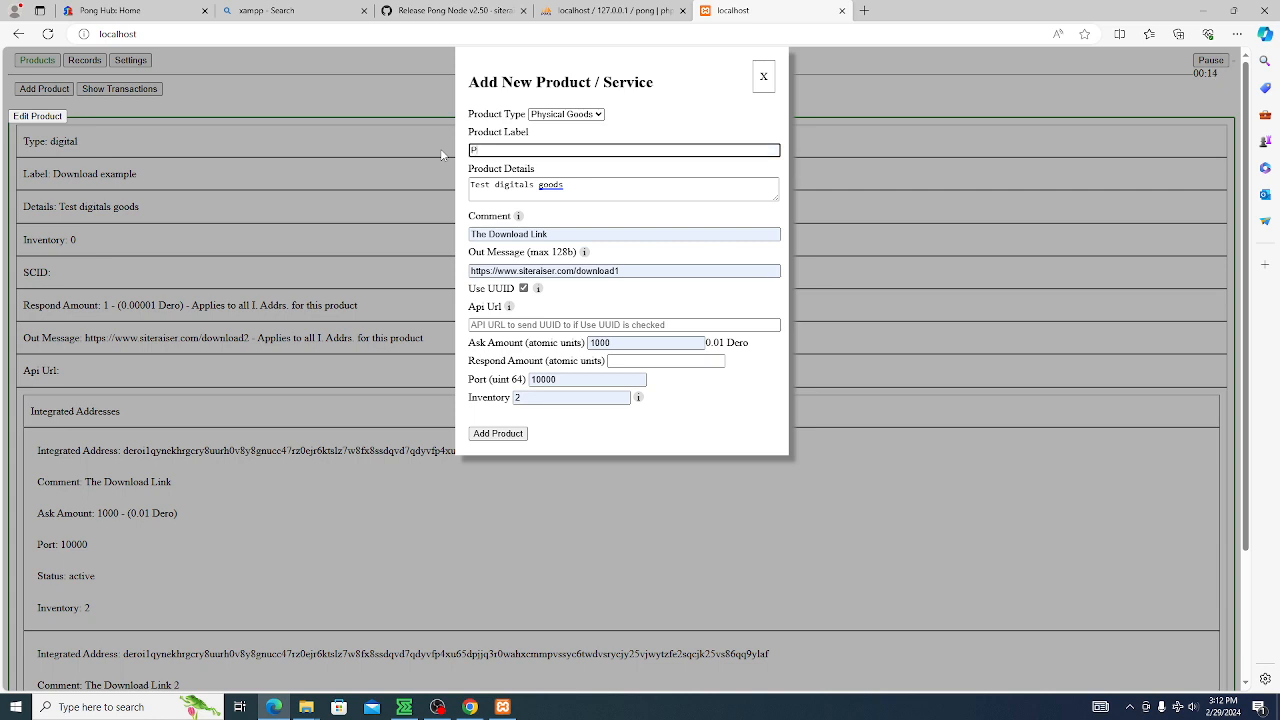
pyautogui.write('hysical Good')
# - Set the product details to "Test physical goods" and clear the out message
pyautogui.click(524, 184)
pyautogui.doubleClick(517, 184)
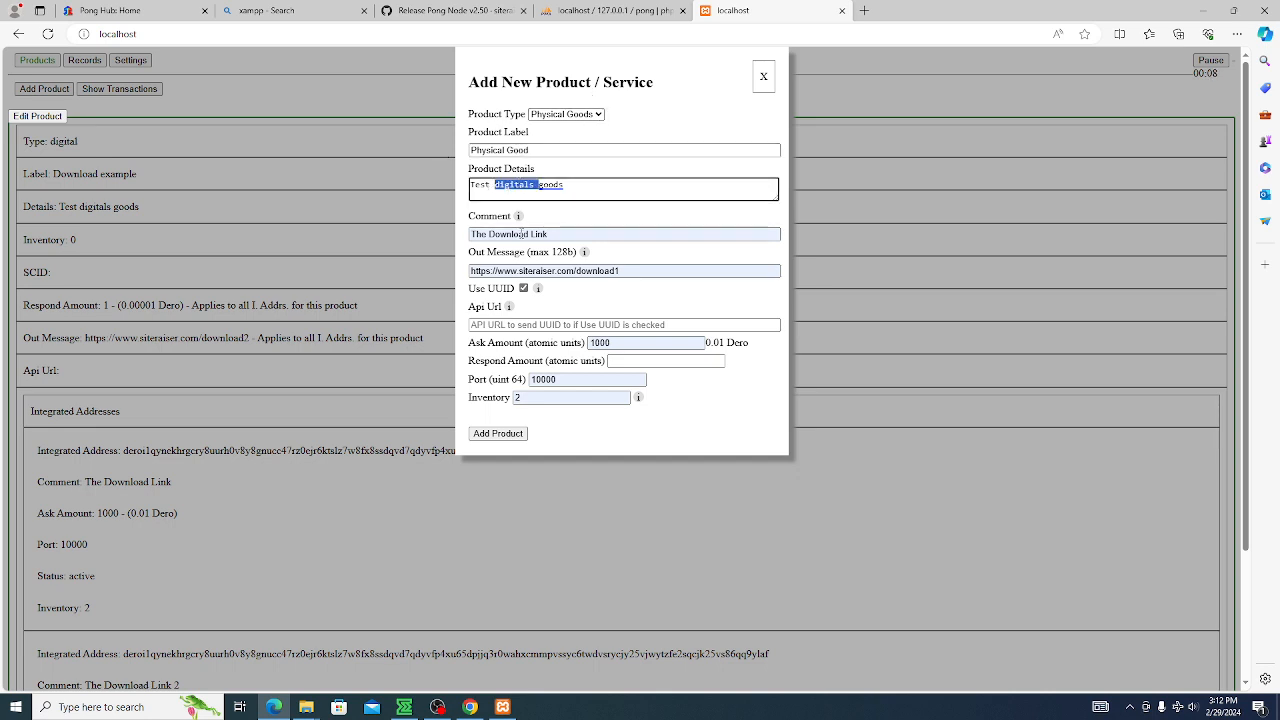
pyautogui.write('physica')
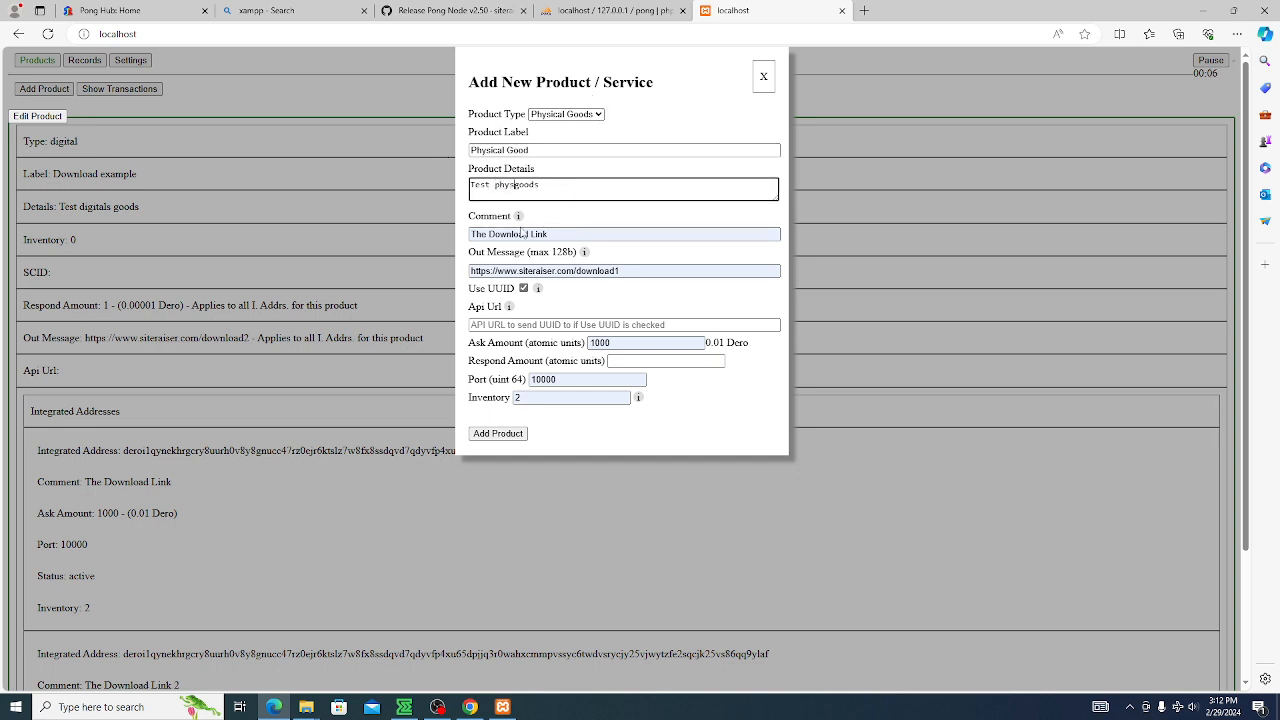
pyautogui.write('l')
pyautogui.moveTo(642, 271); pyautogui.dragTo(439, 268)
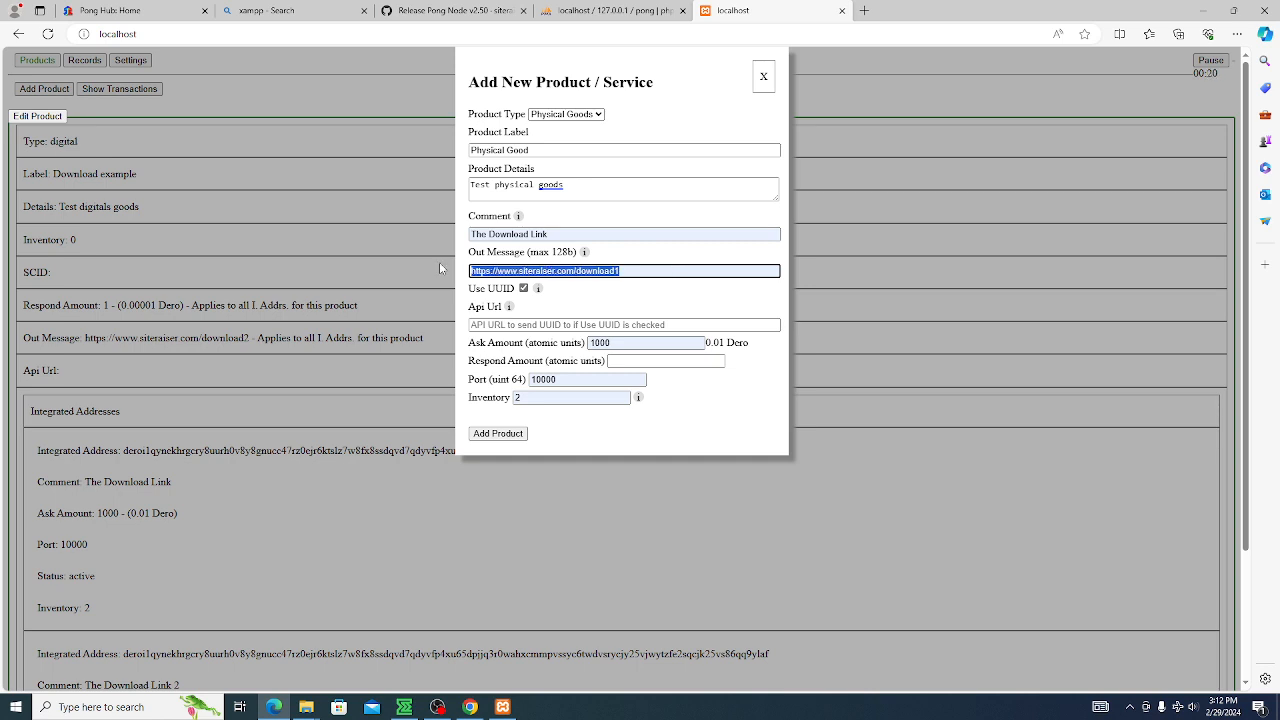
pyautogui.press('BackSpace')
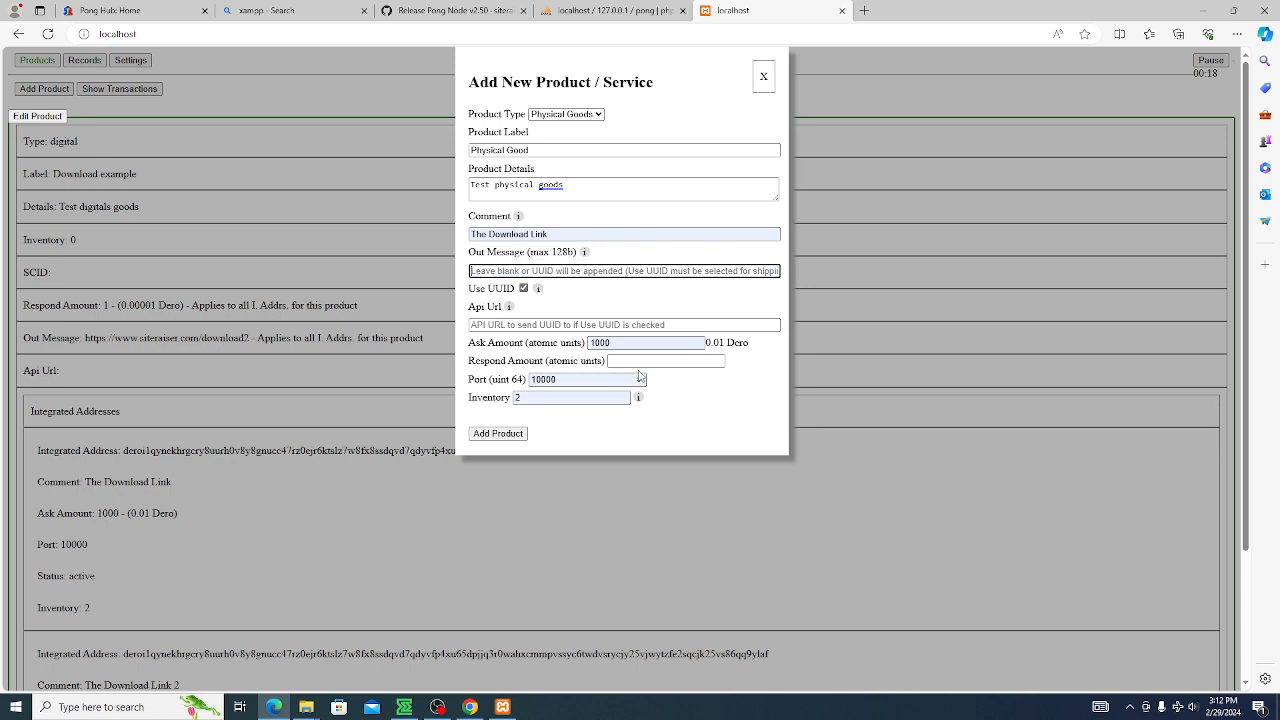
# - Read the Use UUID help text and replace the comment with "Small product"
pyautogui.moveTo(537, 289)
pyautogui.scroll(-2, 540, 218)
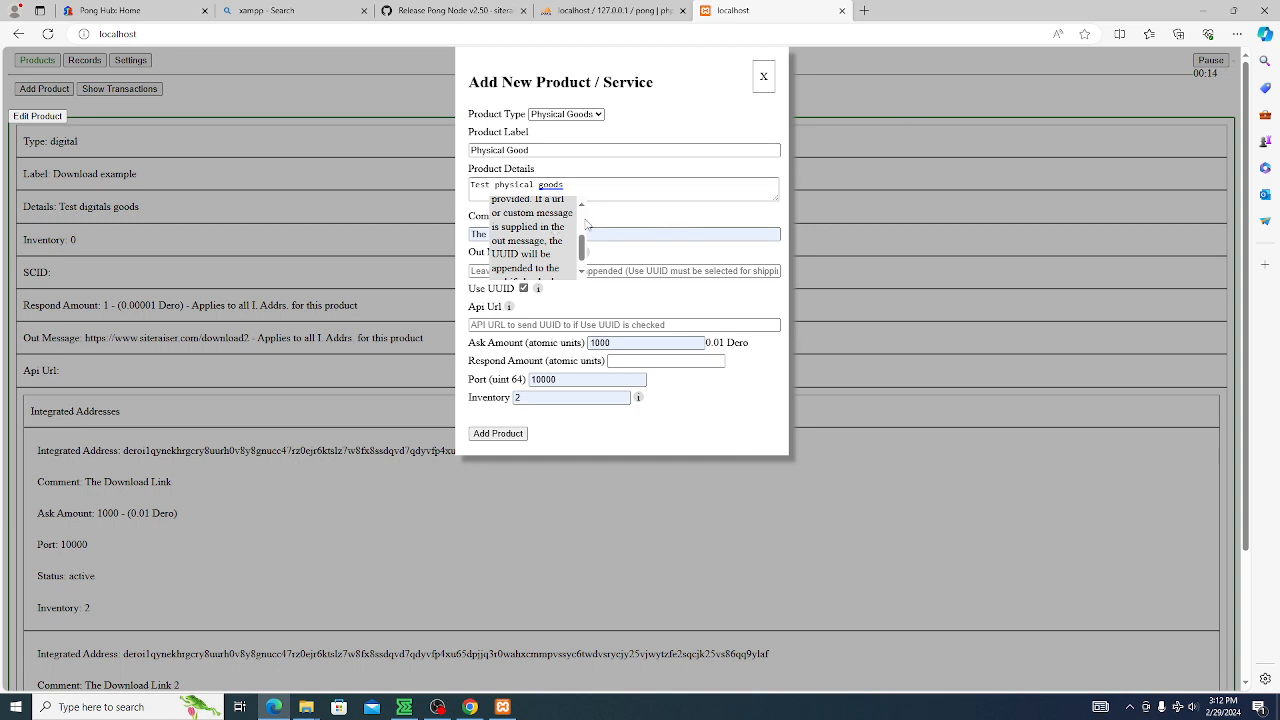
pyautogui.scroll(-1, 555, 228)
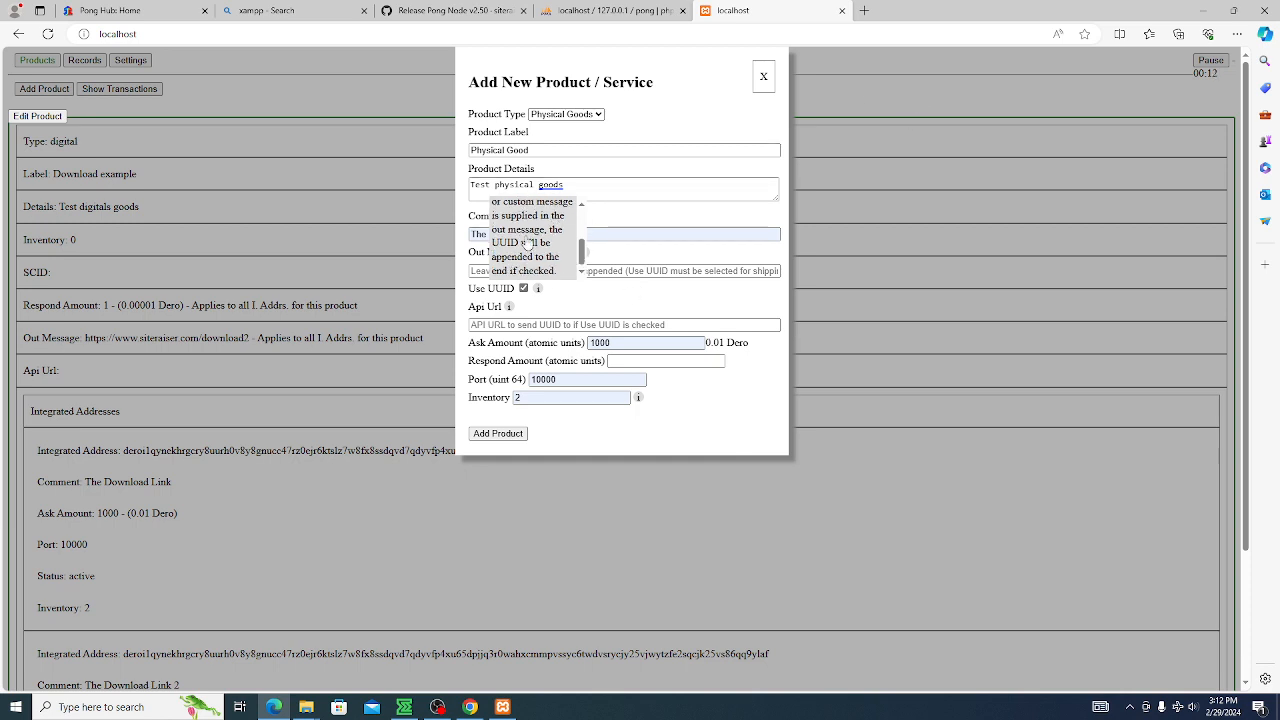
pyautogui.click(587, 238)
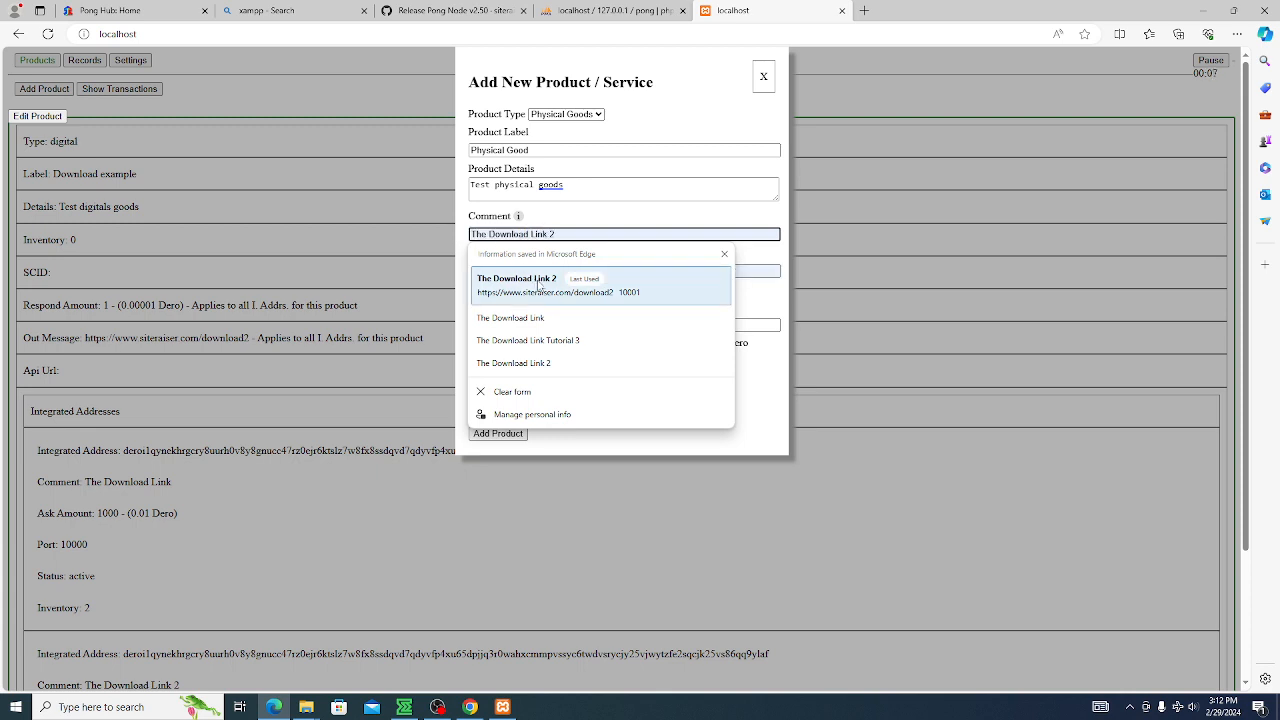
pyautogui.doubleClick(516, 233)
pyautogui.click(557, 234)
pyautogui.moveTo(470, 234); pyautogui.dragTo(670, 238)
pyautogui.write('You are buying')
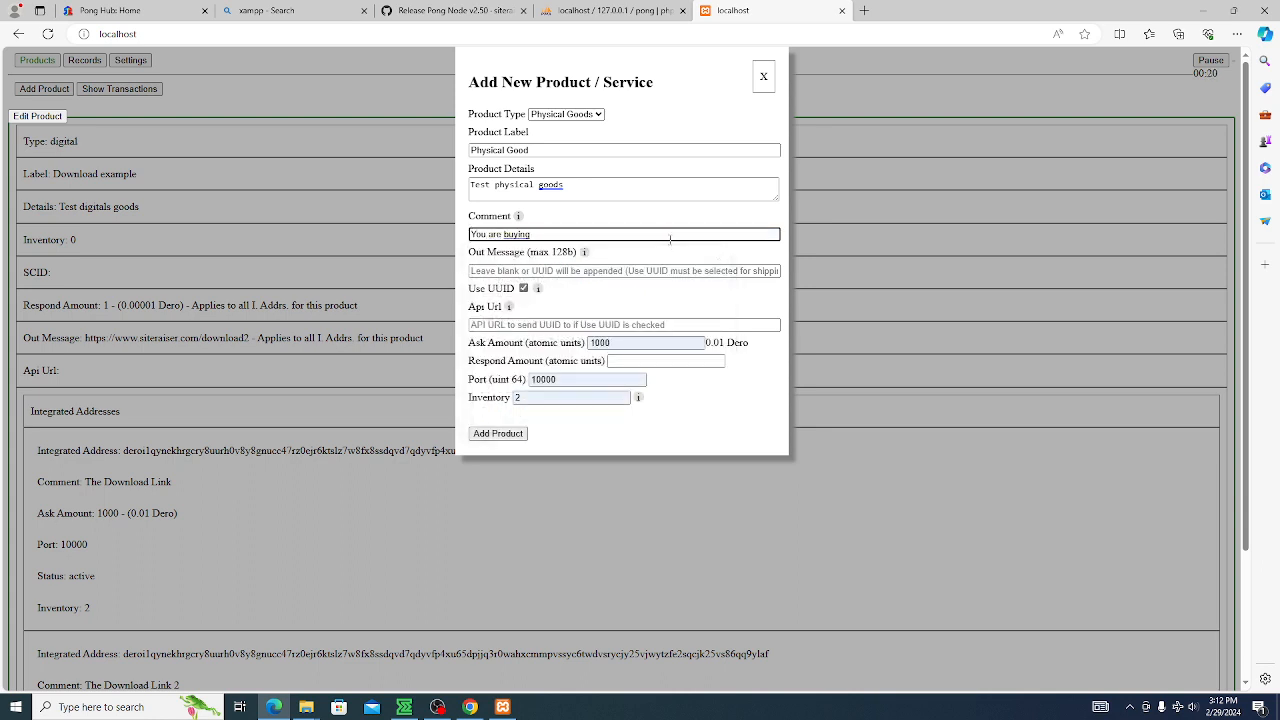
pyautogui.press('BackSpace')
pyautogui.press('BackSpace')
pyautogui.press('BackSpace')
pyautogui.press('BackSpace')
pyautogui.press('BackSpace')
pyautogui.press('BackSpace')
pyautogui.press('BackSpace')
pyautogui.press('BackSpace')
pyautogui.press('BackSpace')
pyautogui.press('BackSpace')
pyautogui.press('BackSpace')
pyautogui.press('BackSpace')
pyautogui.press('BackSpace')
pyautogui.press('BackSpace')
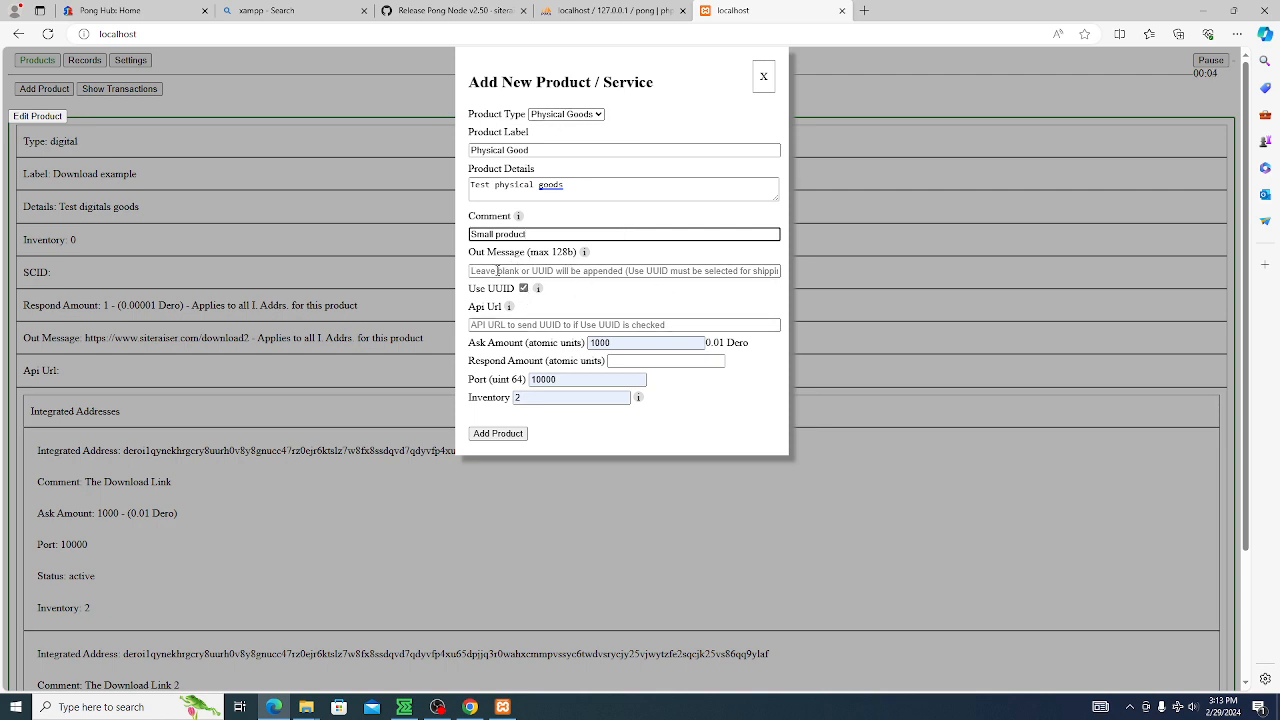
# - Keep Use UUID on, set the ask amount to 10000 atomic units and add the product
pyautogui.click(515, 270)
pyautogui.click(523, 288)
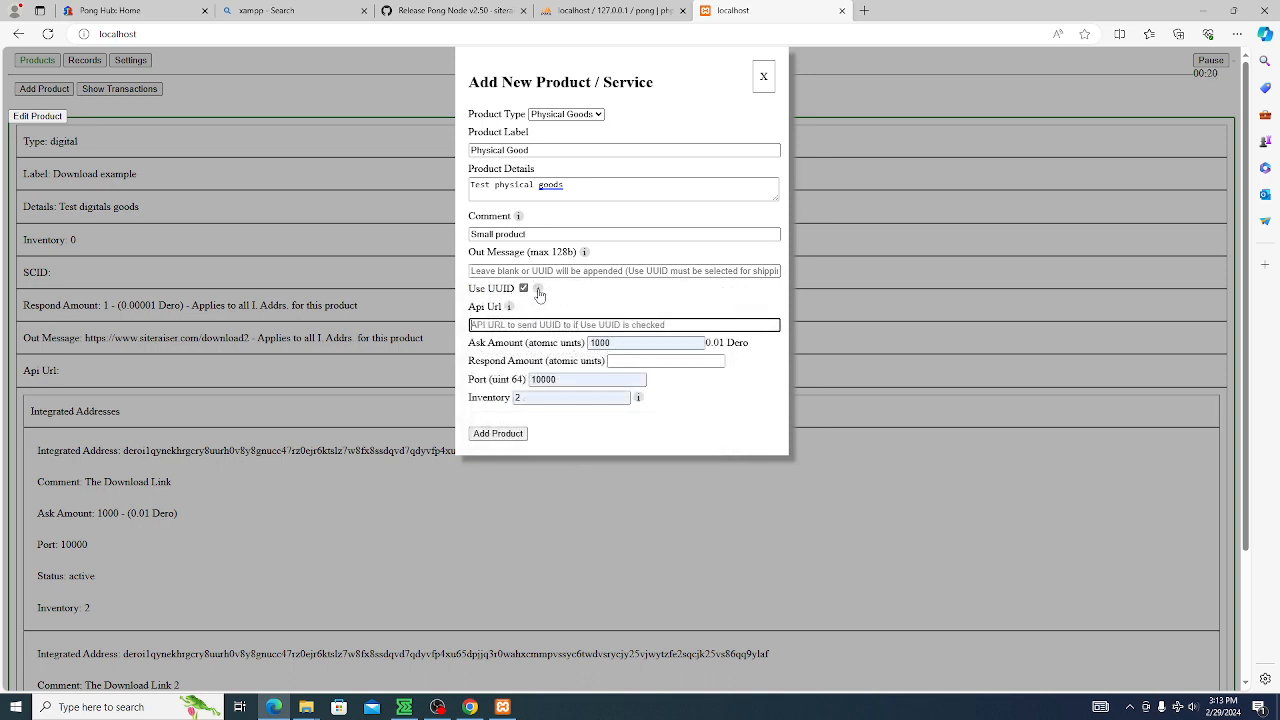
pyautogui.click(538, 290)
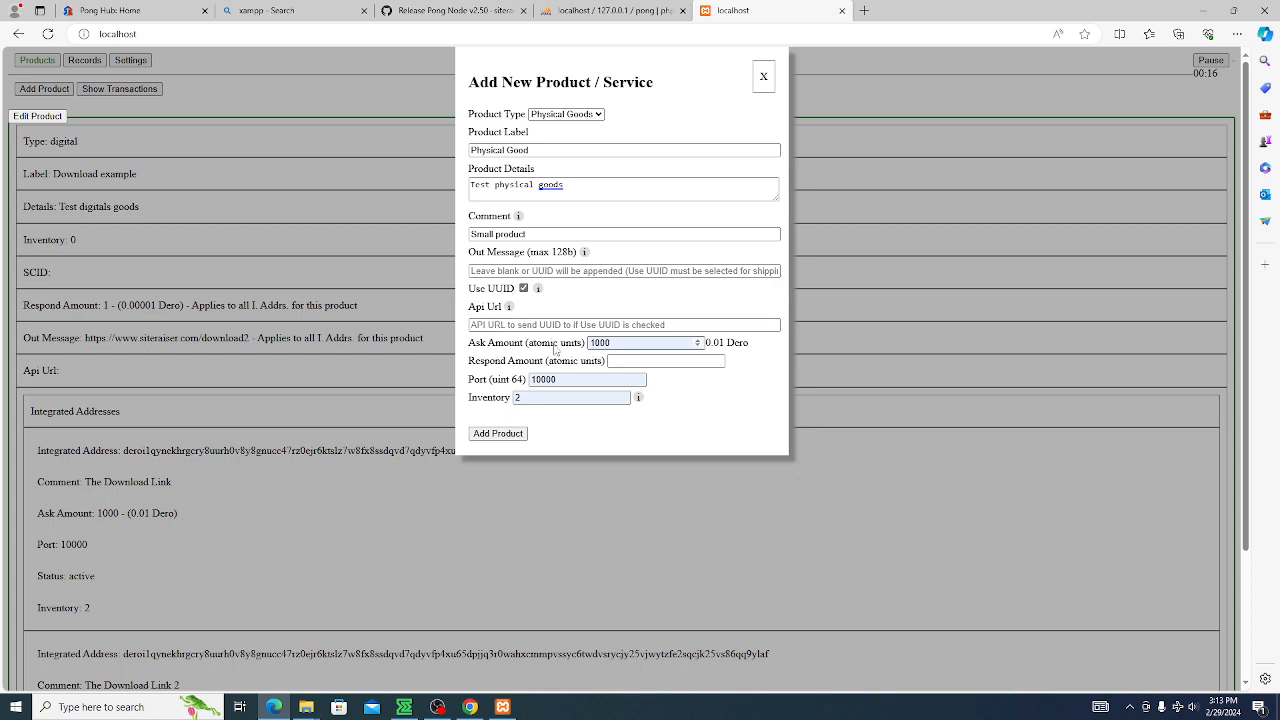
pyautogui.click(620, 344)
pyautogui.write('0')
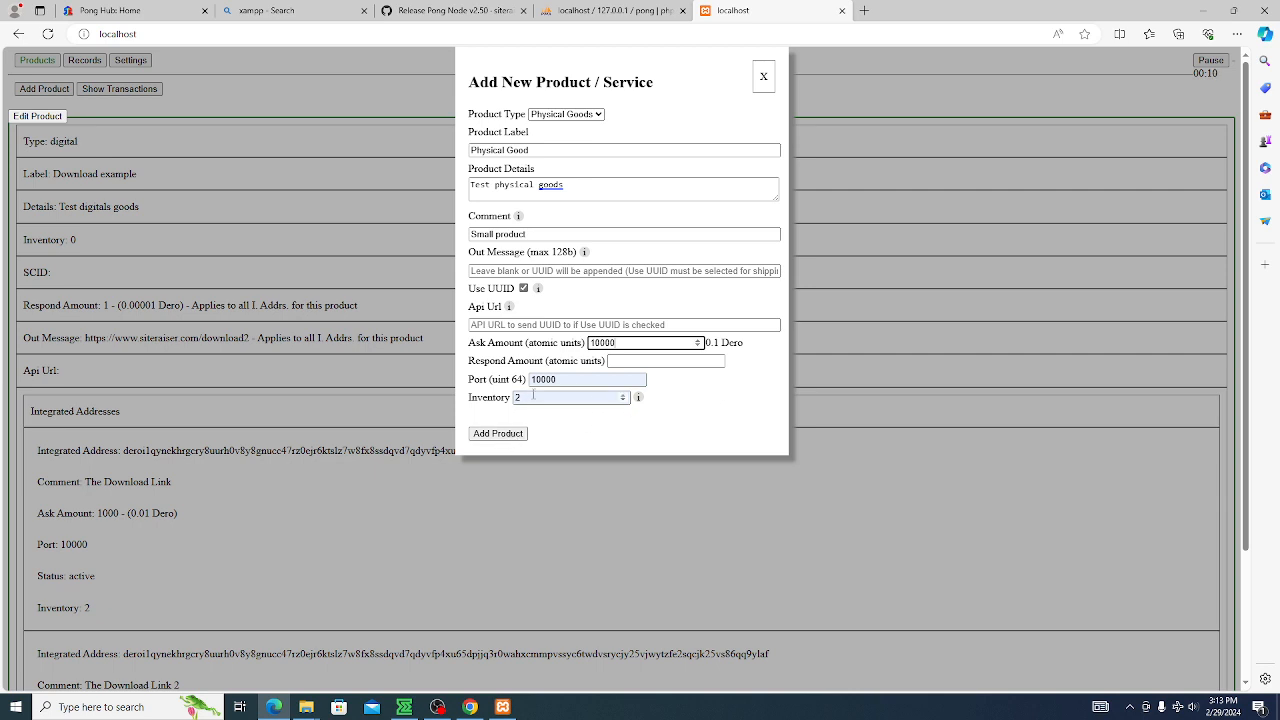
pyautogui.click(500, 436)
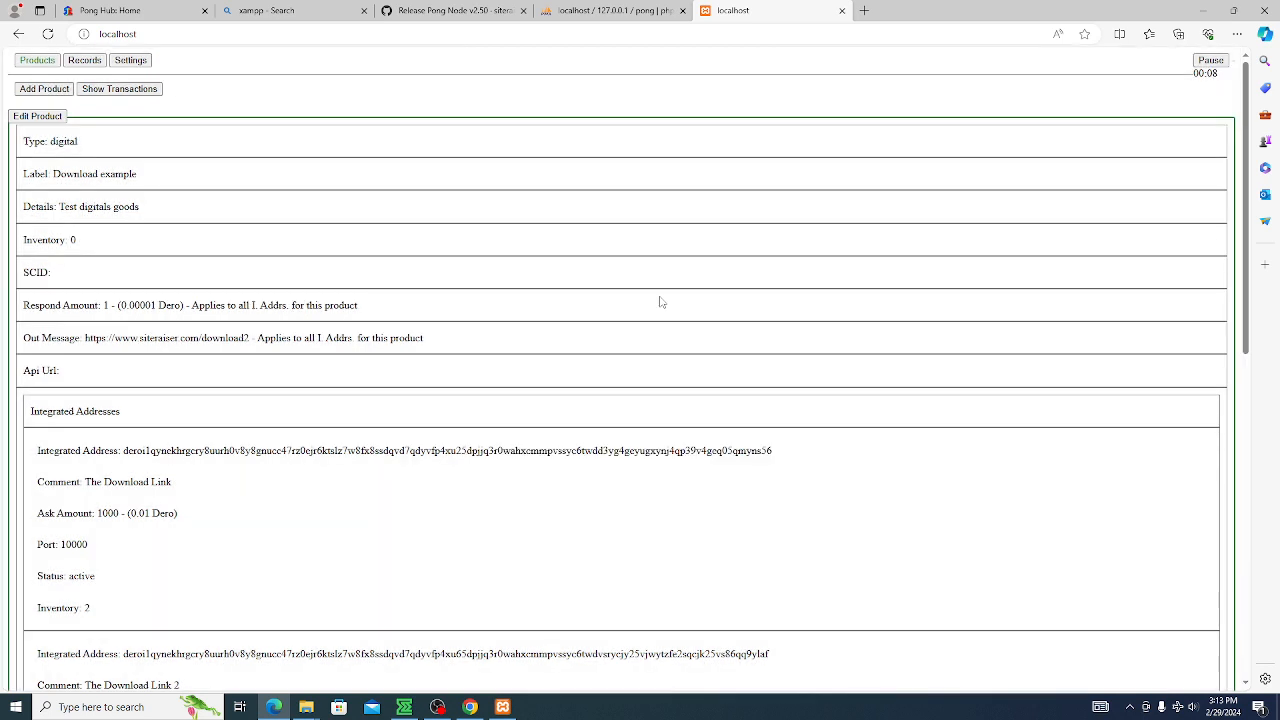
# - Review the Physical Good entry in the node's product list and reload the DERO Pong Store home page to check its listing
pyautogui.scroll(-7, 532, 323)
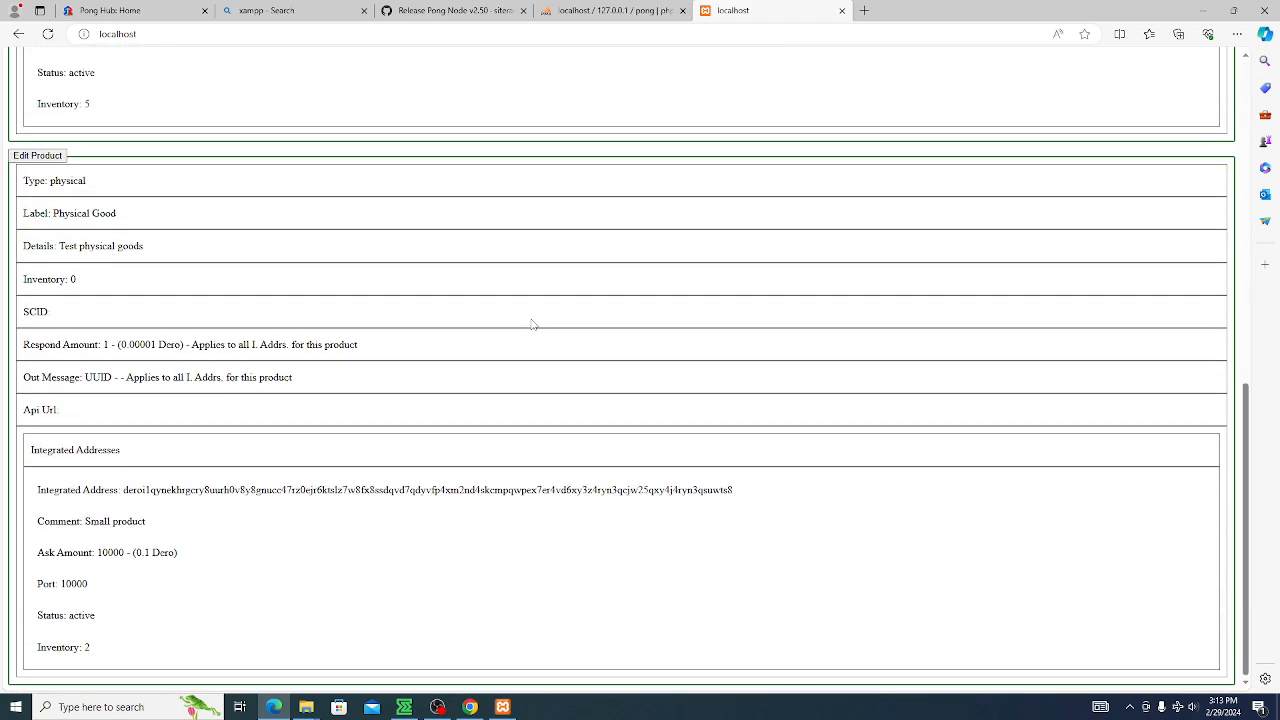
pyautogui.scroll(5, 532, 323)
pyautogui.scroll(-5, 531, 331)
pyautogui.click(131, 8)
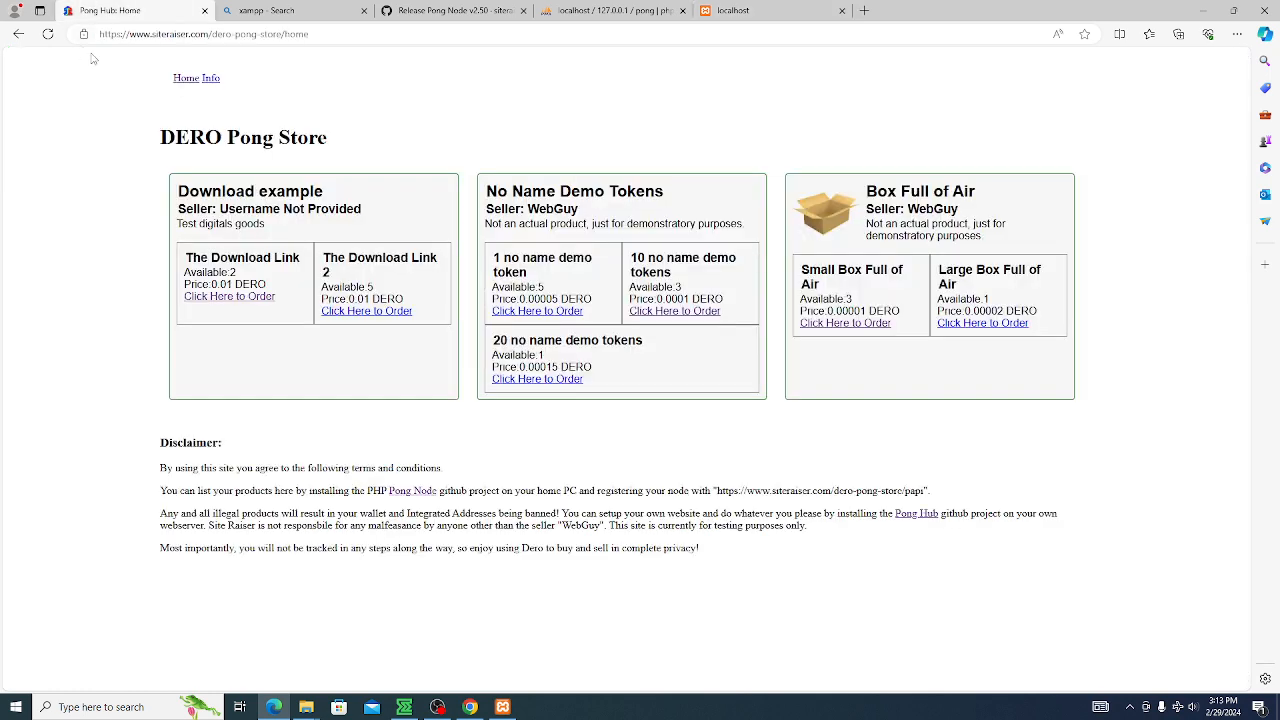
pyautogui.click(185, 82)
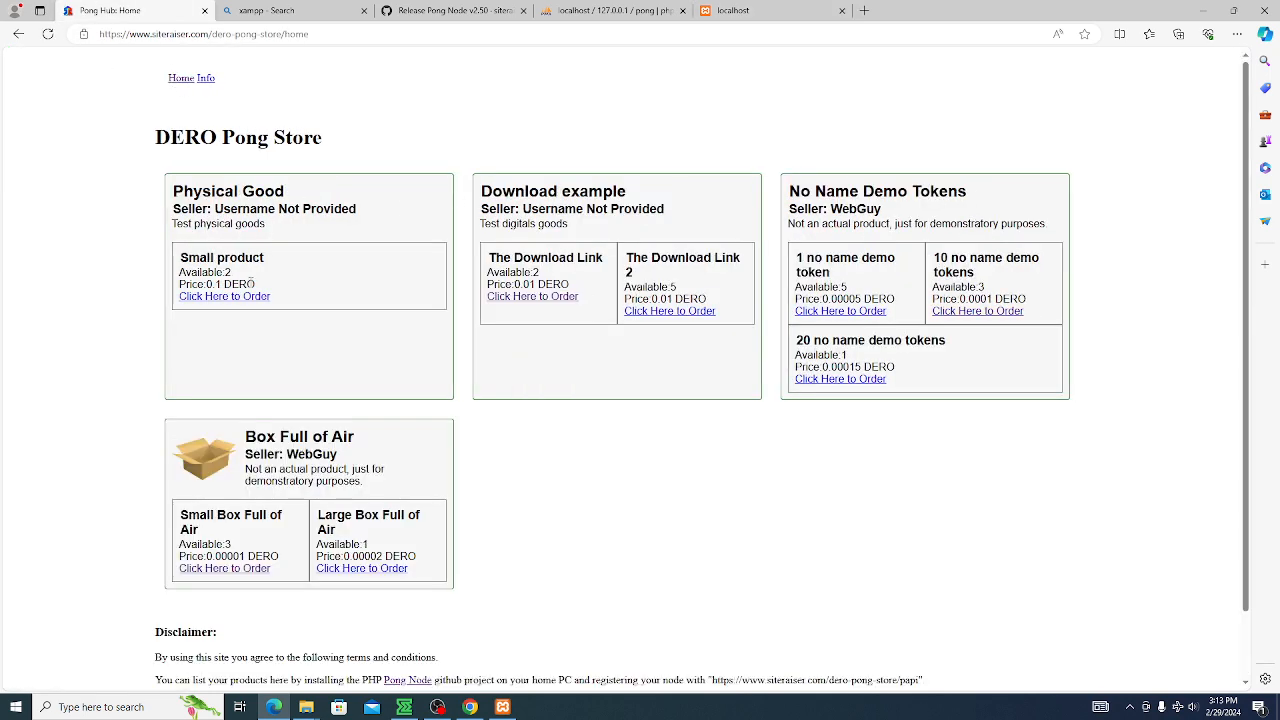
# - Open the order page for Small product and examine its seller address, purchase instructions and order number field
pyautogui.click(240, 297)
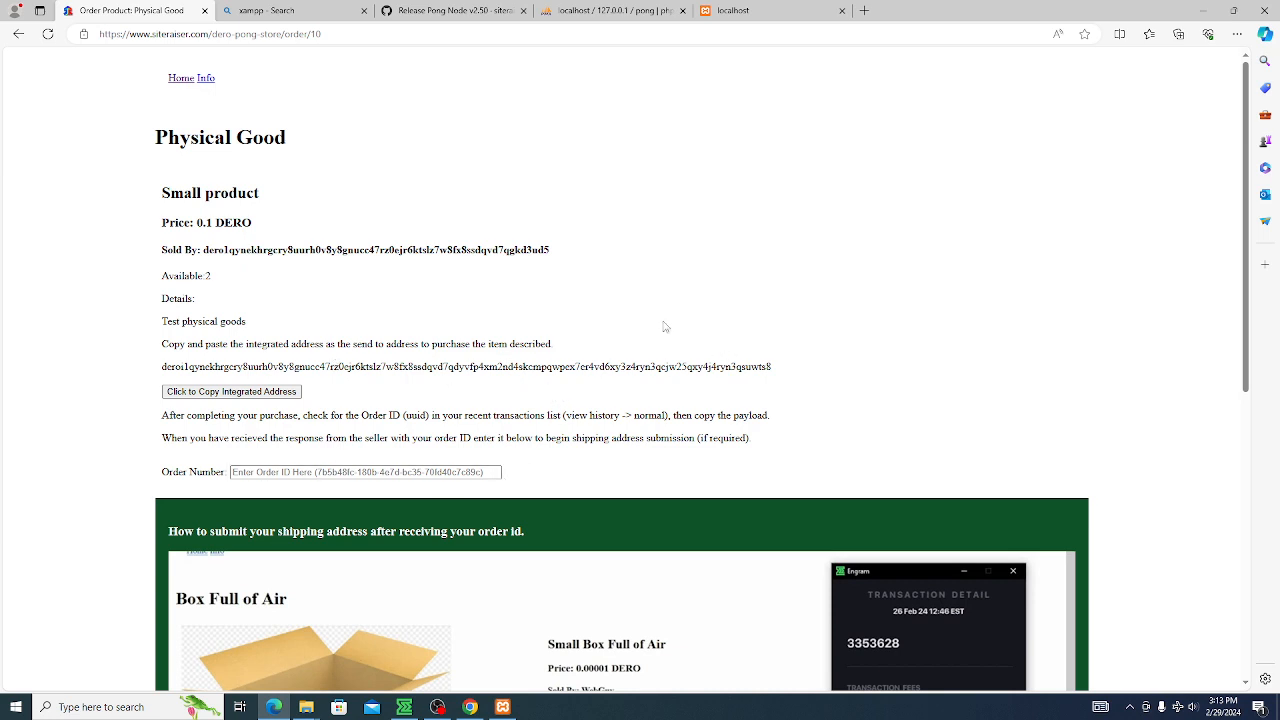
pyautogui.click(380, 469)
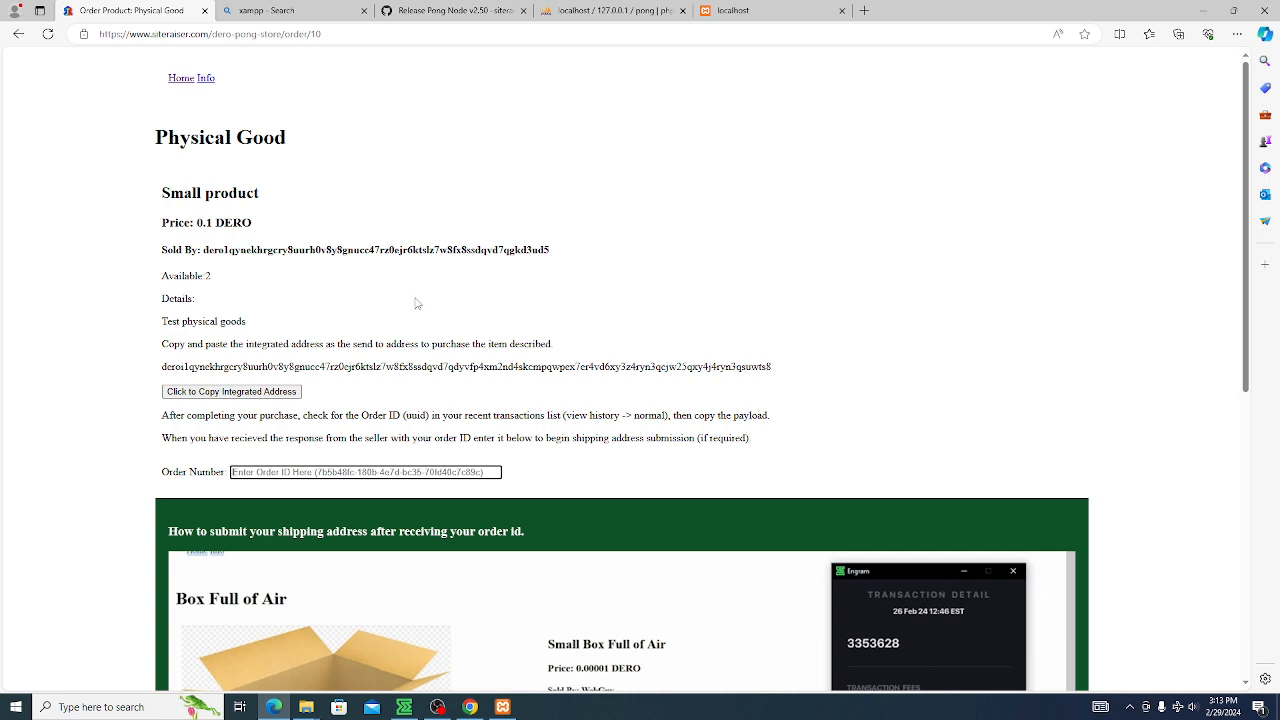
pyautogui.doubleClick(440, 249)
pyautogui.click(433, 472)
# - Check the records and products in the Pong Node, and return to the DERO Pong Store home page
pyautogui.click(779, 9)
pyautogui.scroll(8, 490, 340)
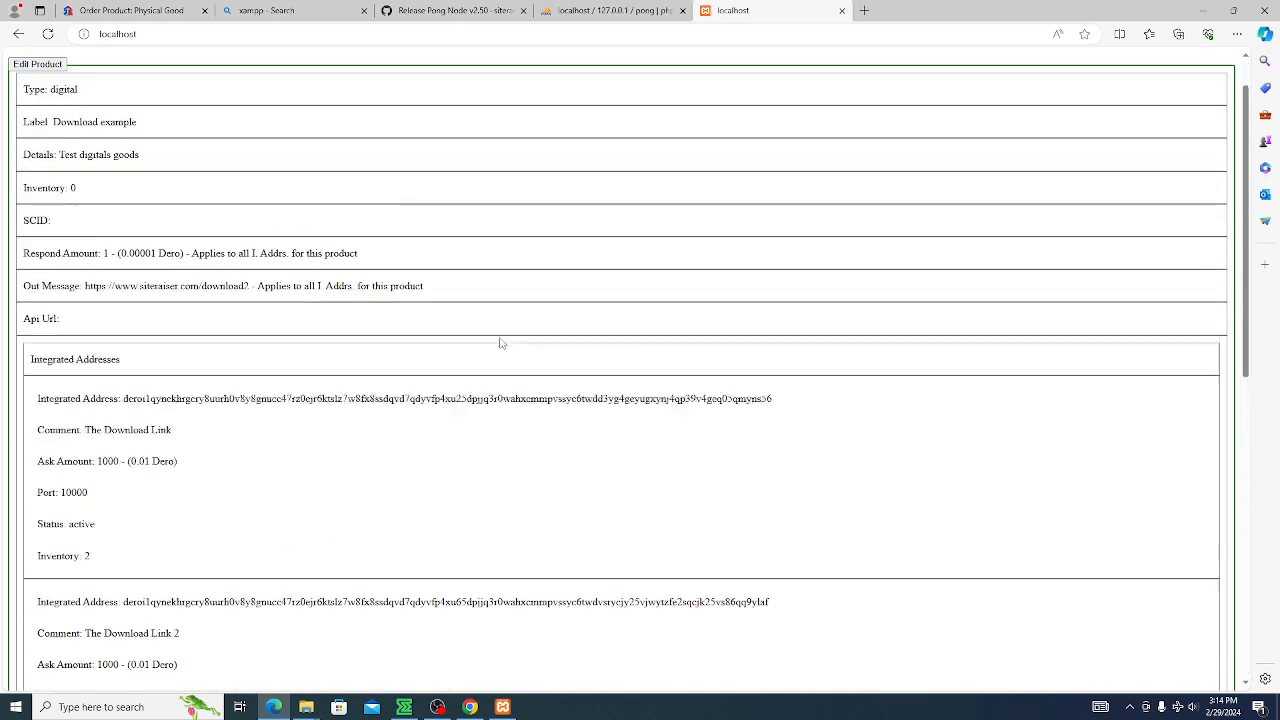
pyautogui.click(85, 60)
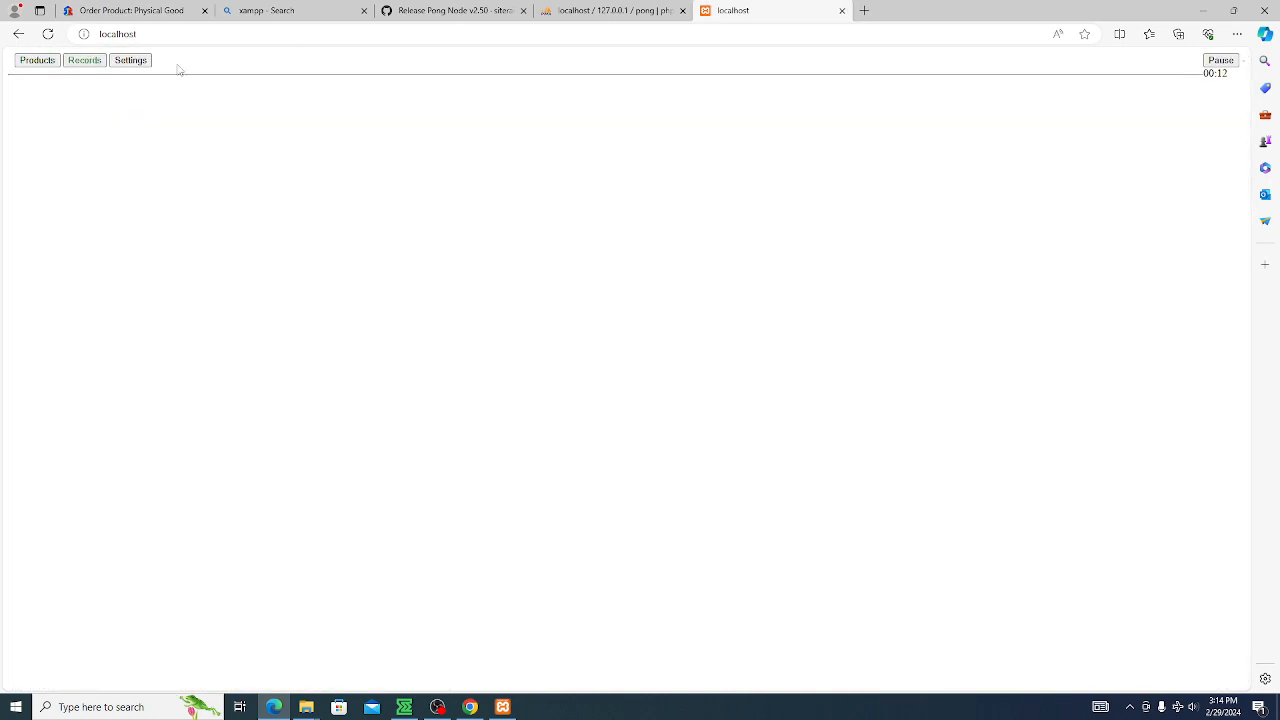
pyautogui.click(38, 60)
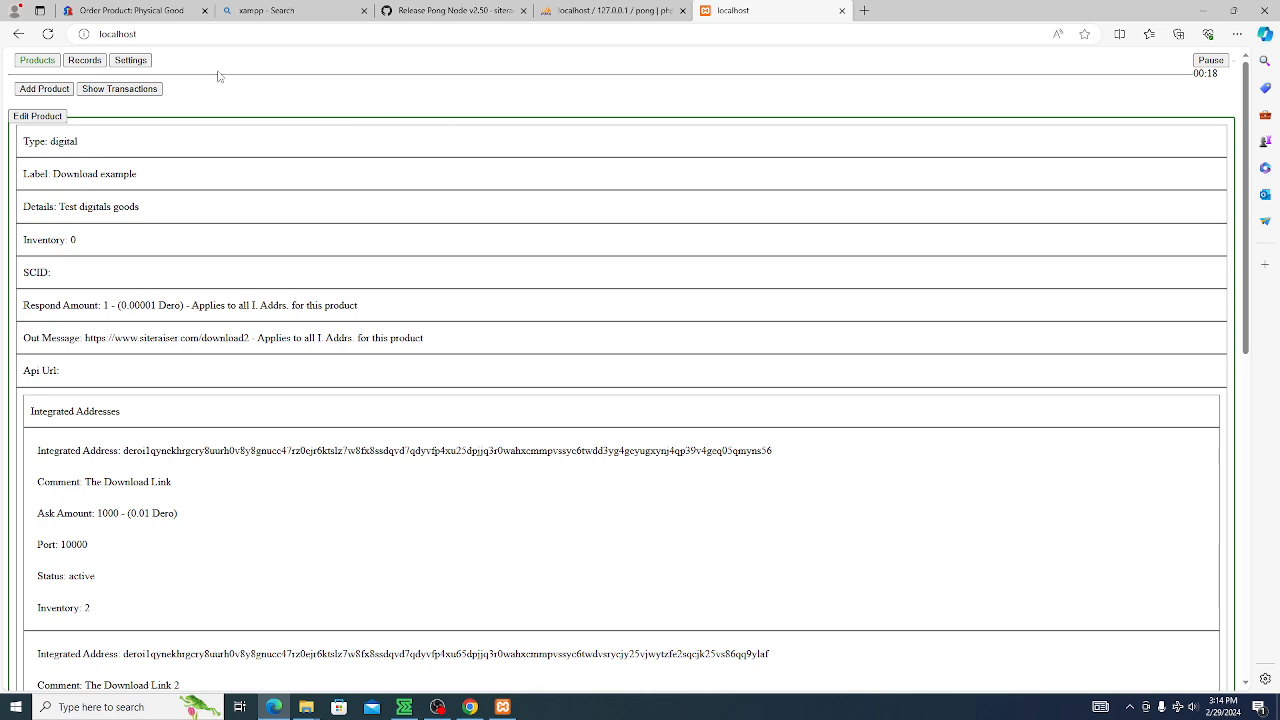
pyautogui.click(152, 13)
pyautogui.click(181, 80)
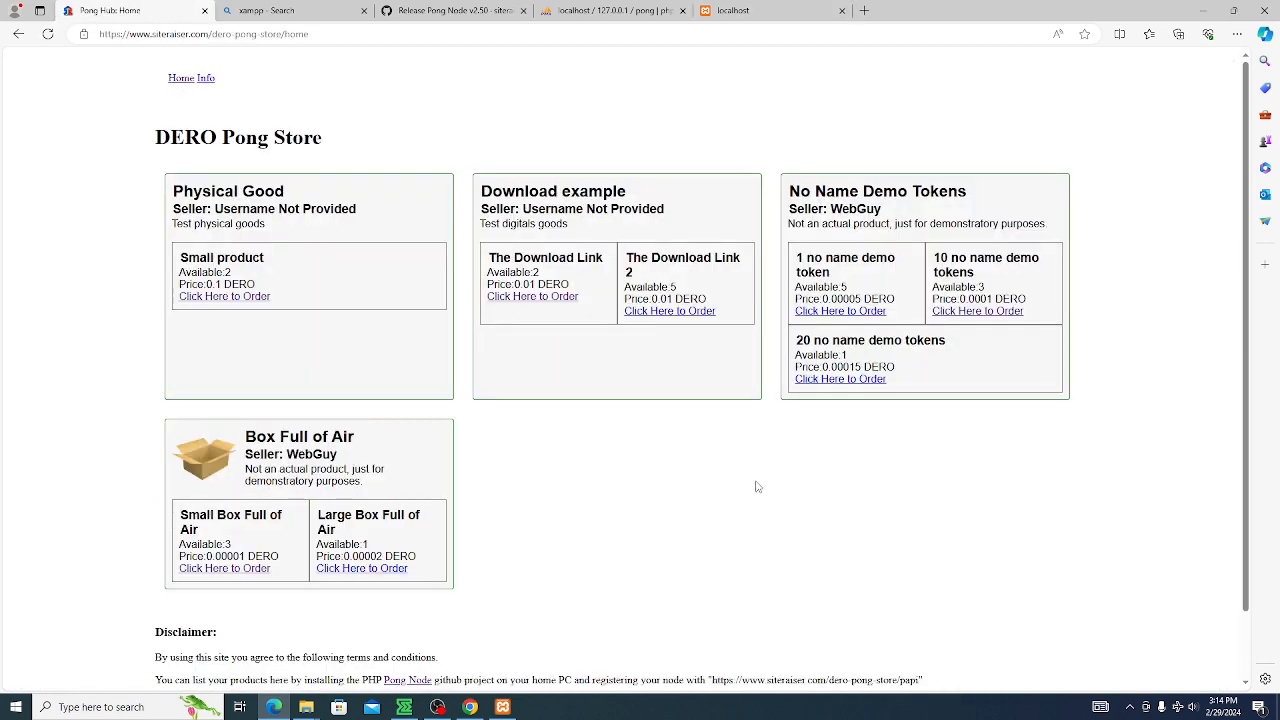
pyautogui.click(437, 707)
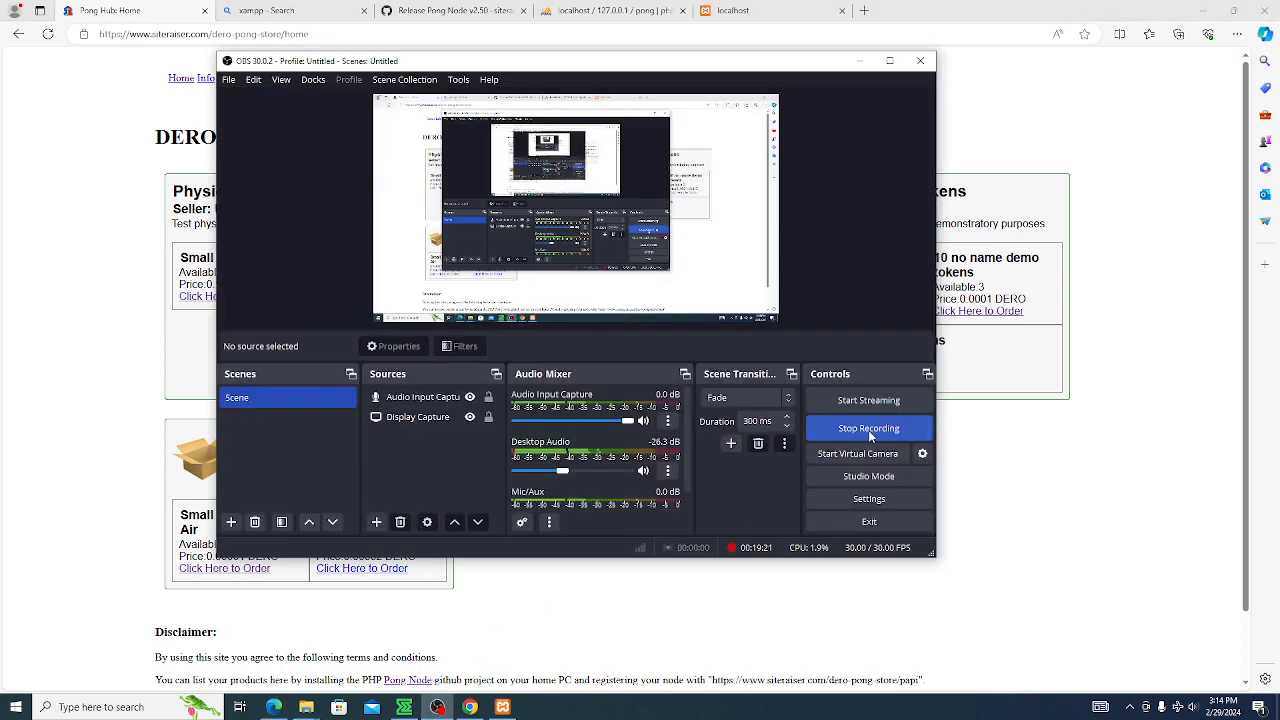